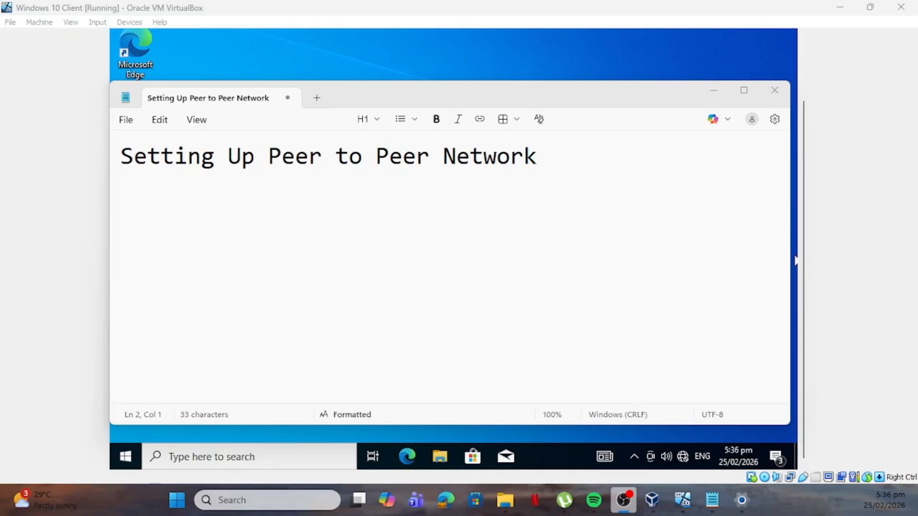
# Step: Add the lines "ip address" and "advanced network settings" below the heading in the note and minimize its window
pyautogui.click(557, 167)
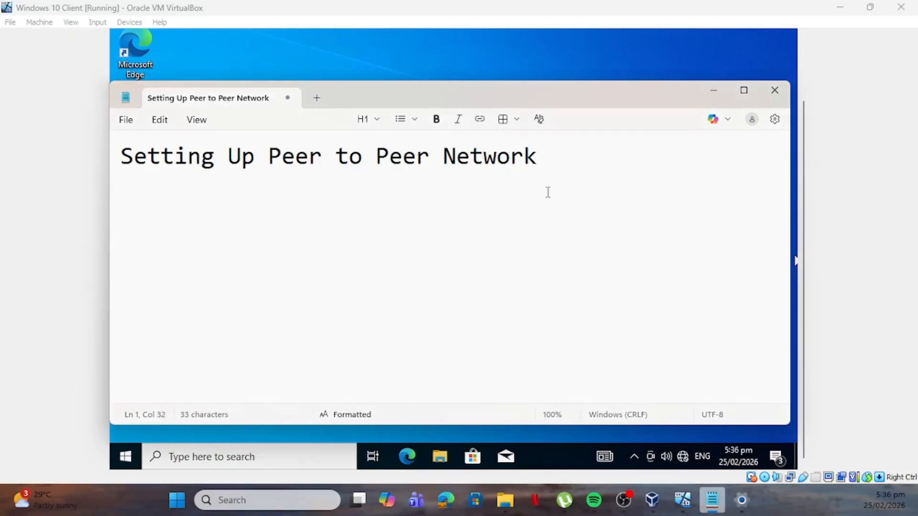
pyautogui.press('Return')
pyautogui.write('ip addr')
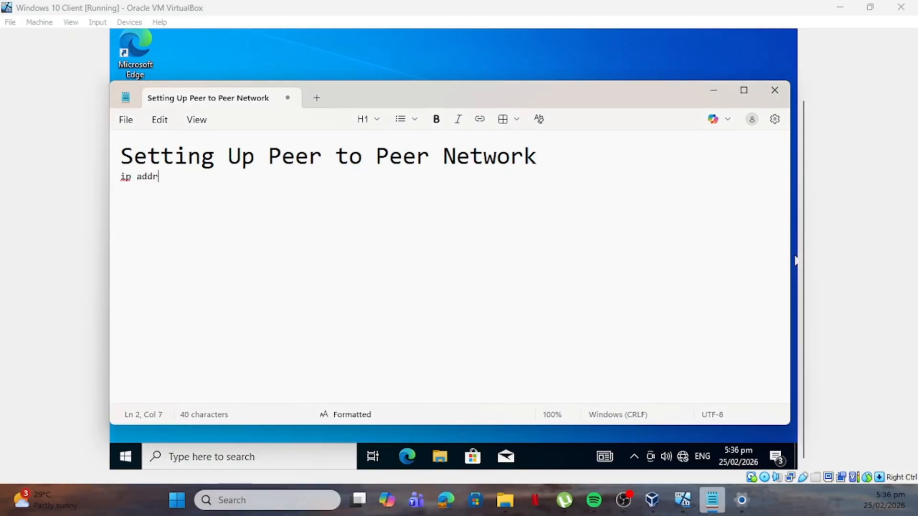
pyautogui.write('ess')
pyautogui.press('Return')
pyautogui.write('advanc')
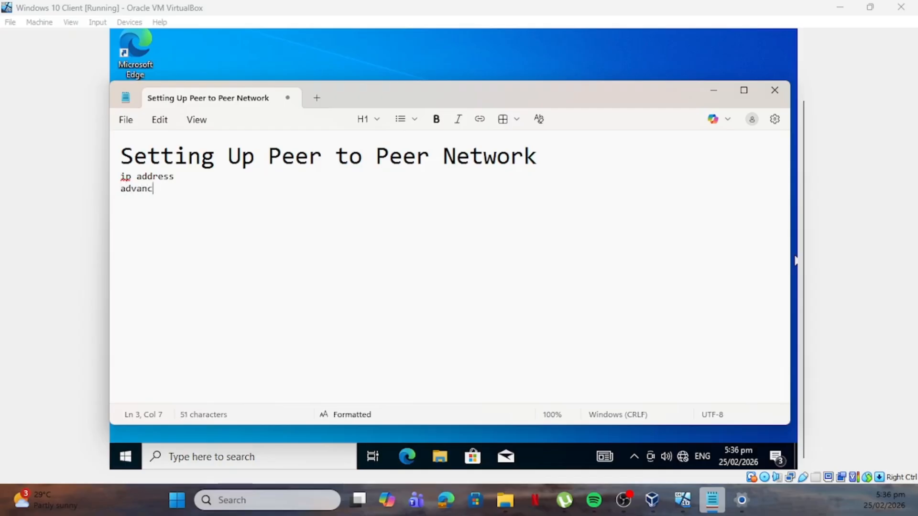
pyautogui.write('ed network settings')
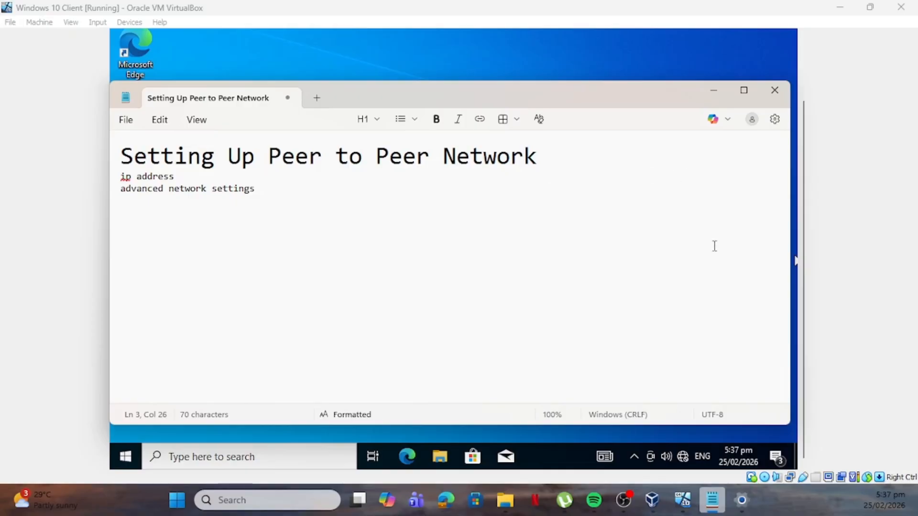
pyautogui.click(713, 94)
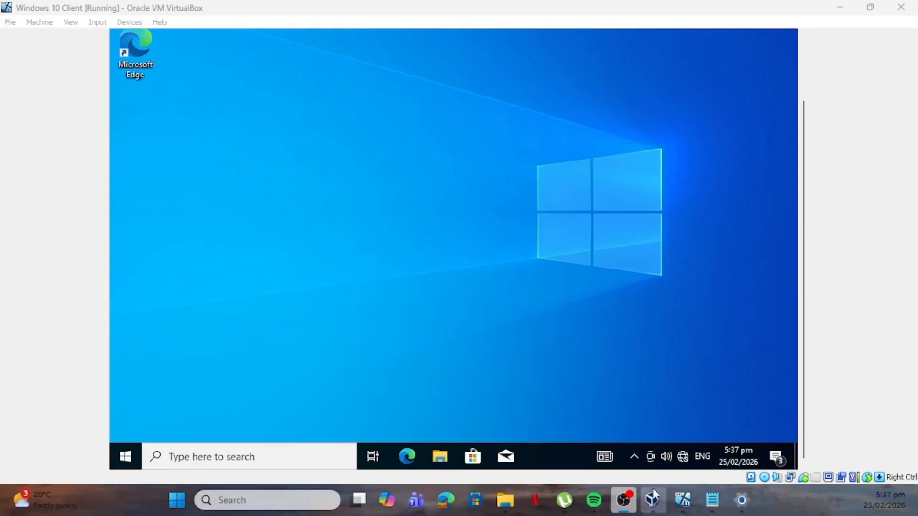
# Step: Clear the Server virtual machine's desktop by dismissing the Windows Admin Center message and minimizing Server Manager
pyautogui.moveTo(679, 507)
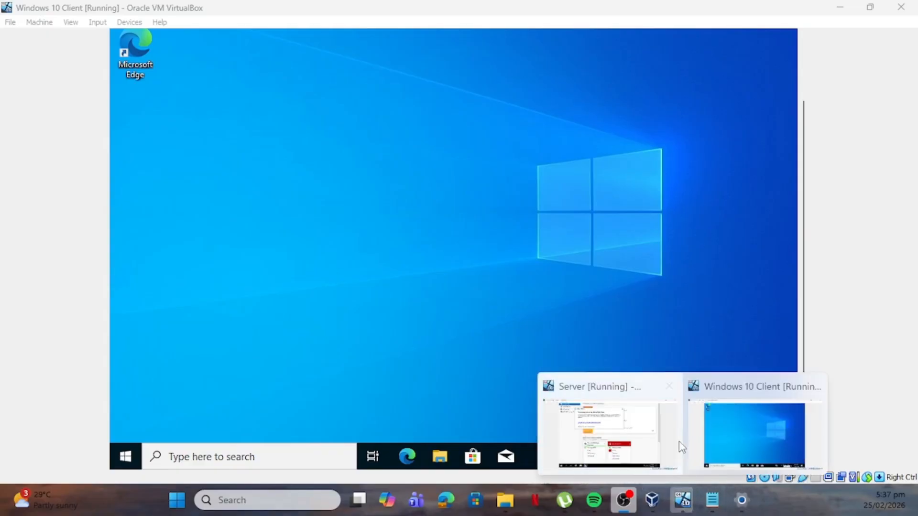
pyautogui.click(732, 429)
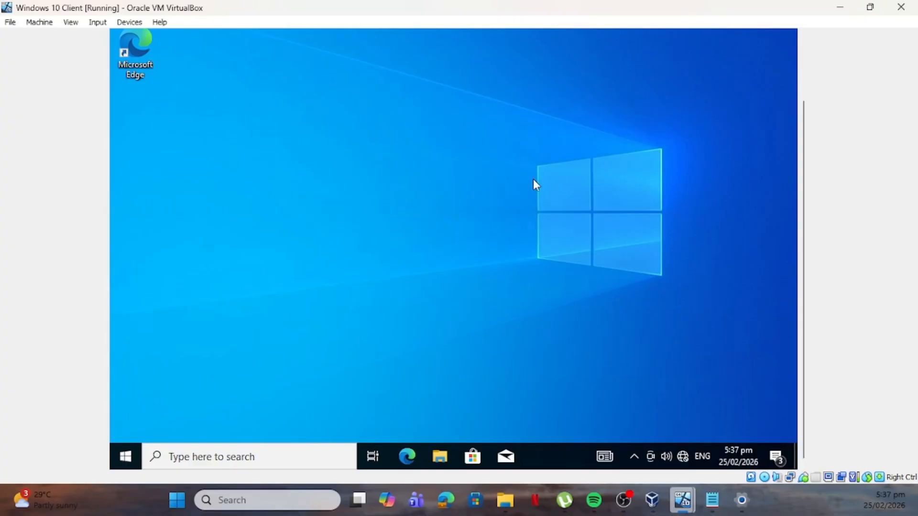
pyautogui.moveTo(683, 500)
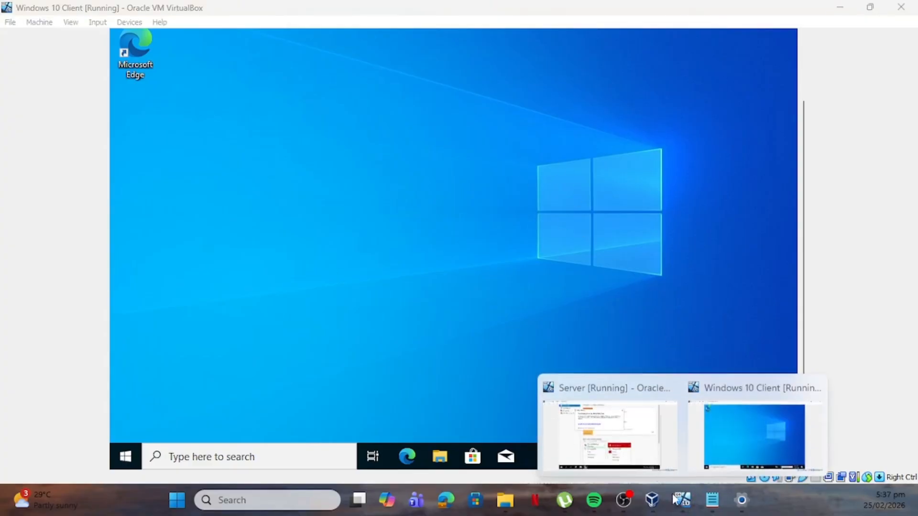
pyautogui.click(616, 426)
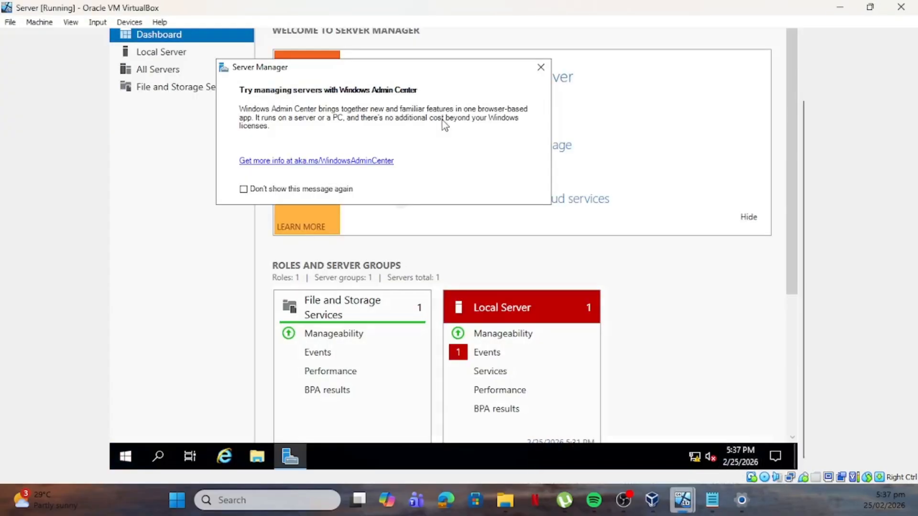
pyautogui.click(541, 69)
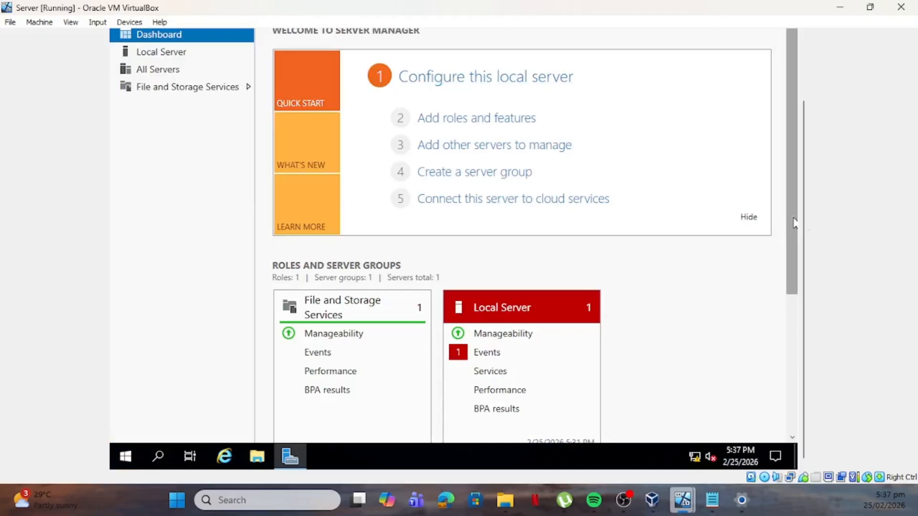
pyautogui.moveTo(805, 216); pyautogui.dragTo(802, 118)
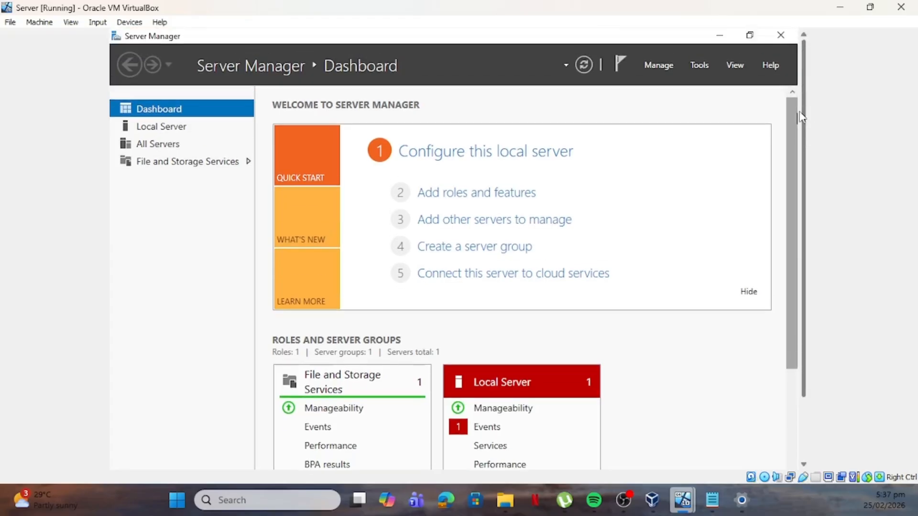
pyautogui.click(723, 38)
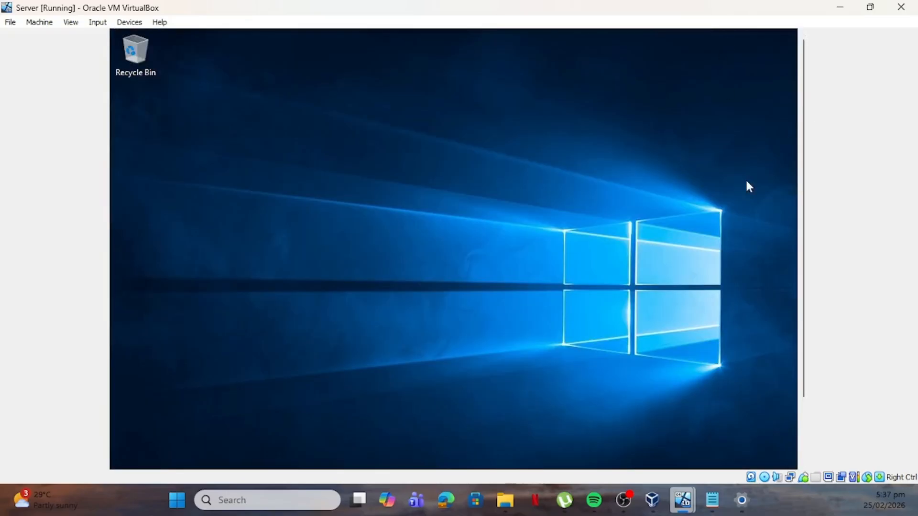
pyautogui.moveTo(802, 222); pyautogui.dragTo(803, 284)
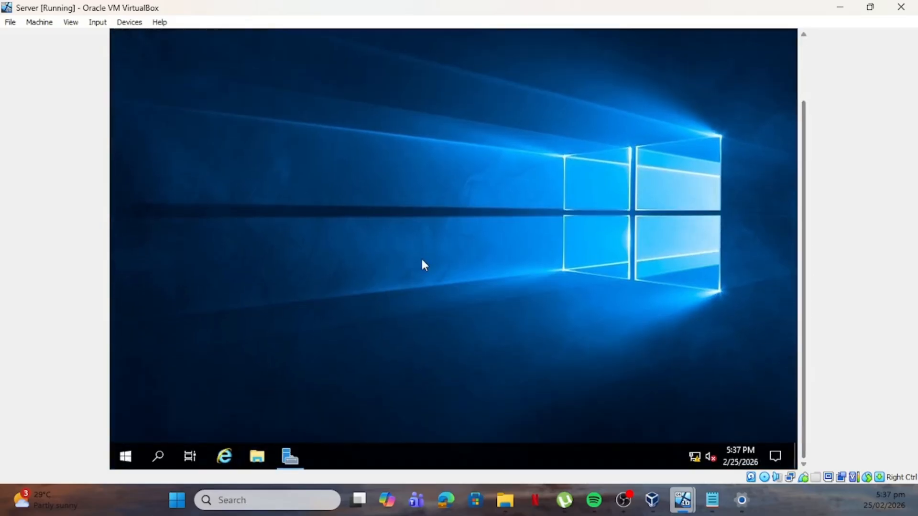
# Step: Switch to the Windows 10 Client virtual machine and open its Network Connections by running ncpa.cpl
pyautogui.moveTo(683, 500)
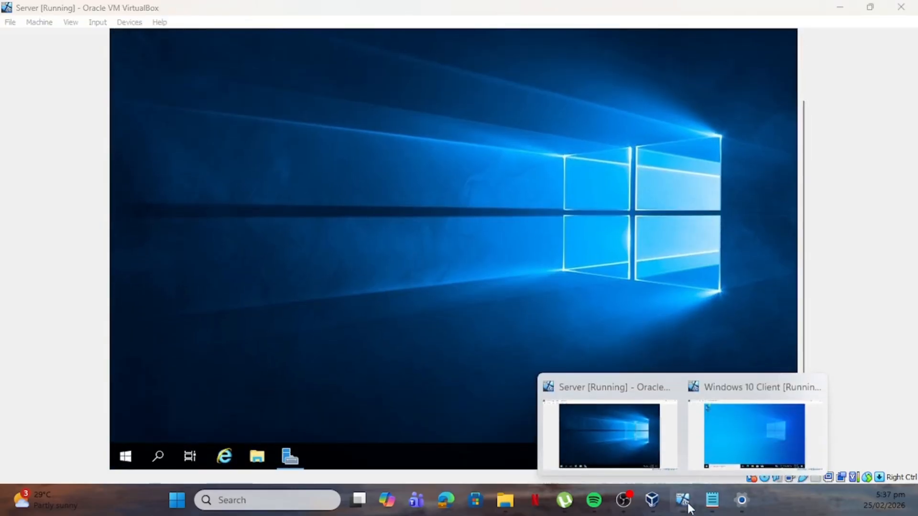
pyautogui.click(754, 431)
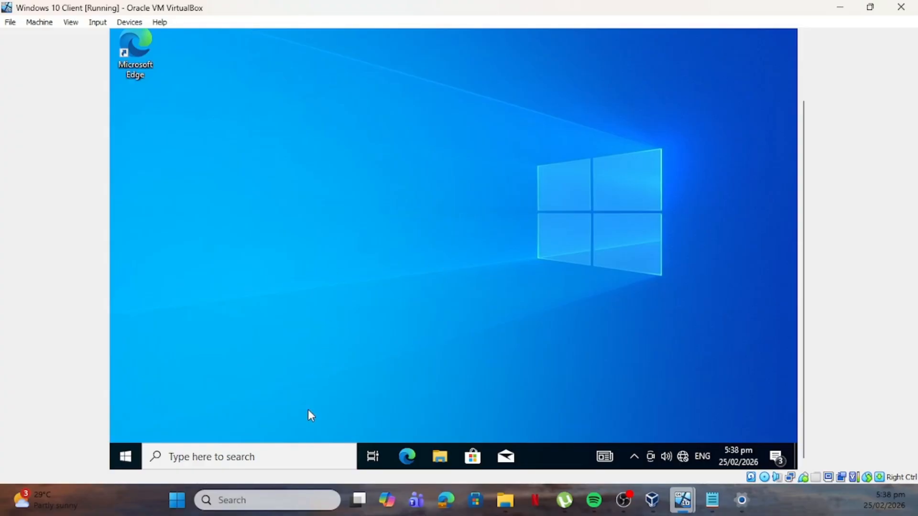
pyautogui.click(267, 460)
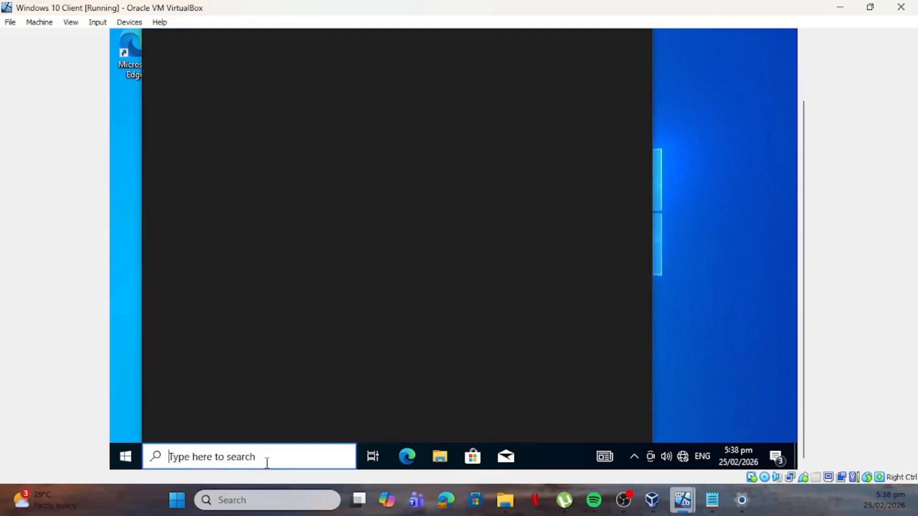
pyautogui.write('run')
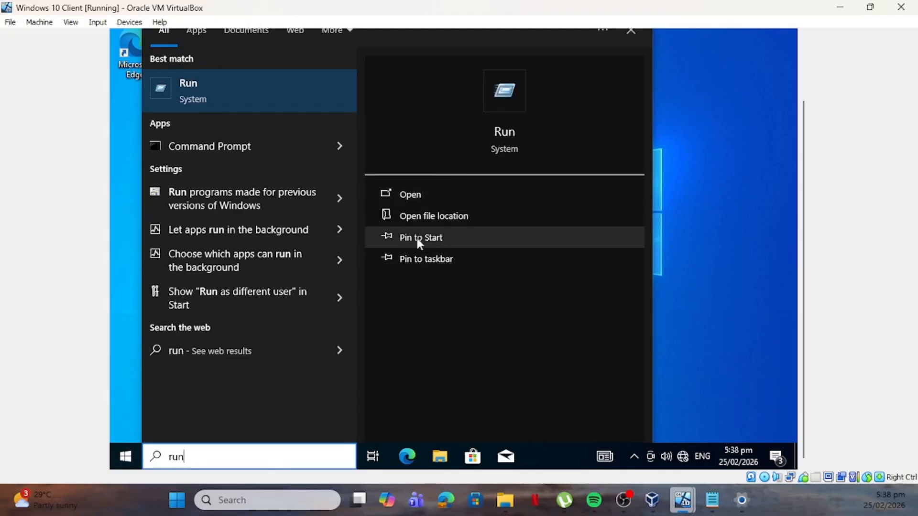
pyautogui.click(407, 197)
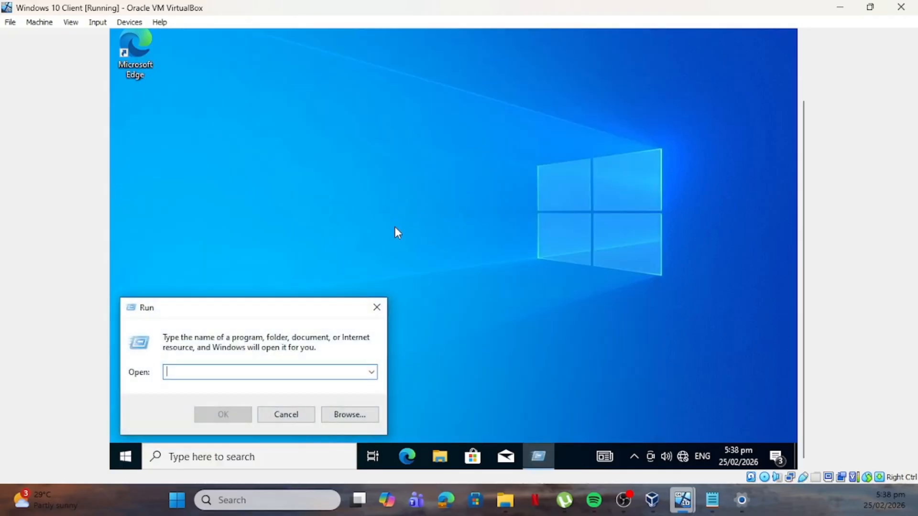
pyautogui.write('ncpa.c')
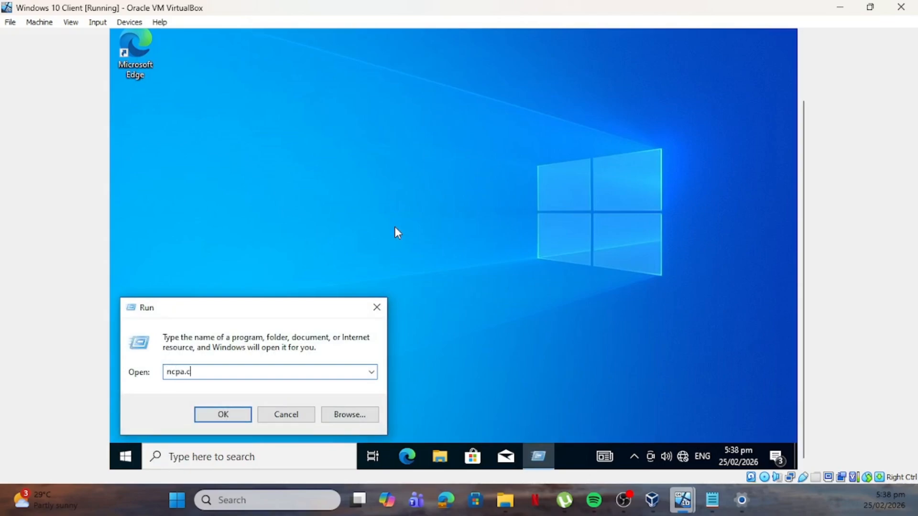
pyautogui.write('pl')
pyautogui.press('Return')
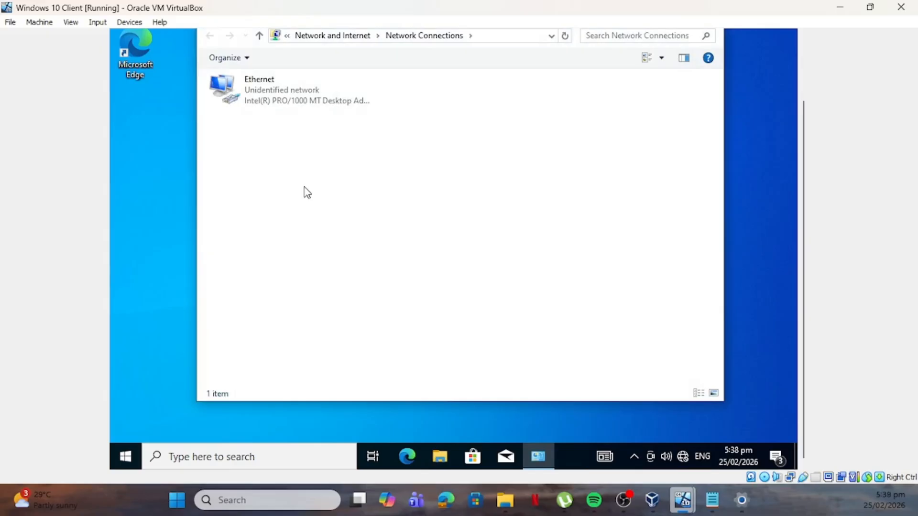
# Step: Open the Internet Protocol Version 4 (TCP/IPv4) properties of the client's Ethernet adapter
pyautogui.rightClick(277, 91)
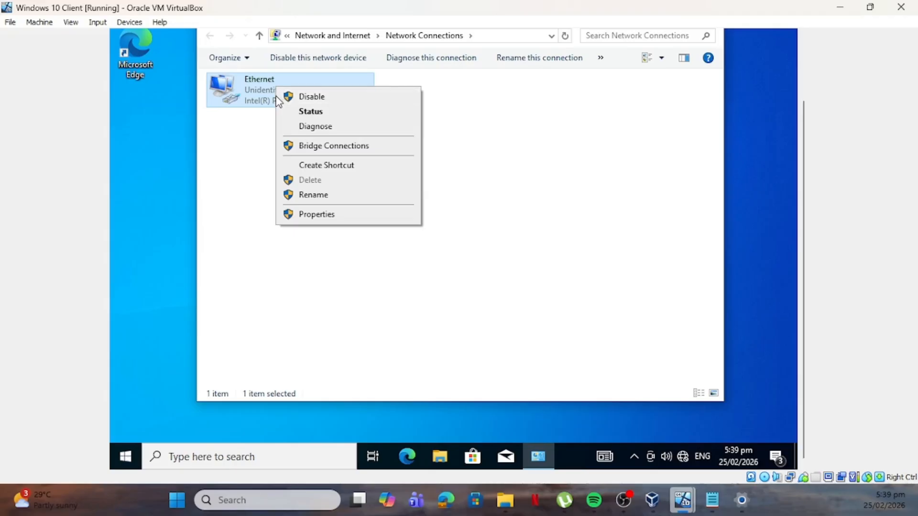
pyautogui.click(245, 88)
pyautogui.rightClick(245, 89)
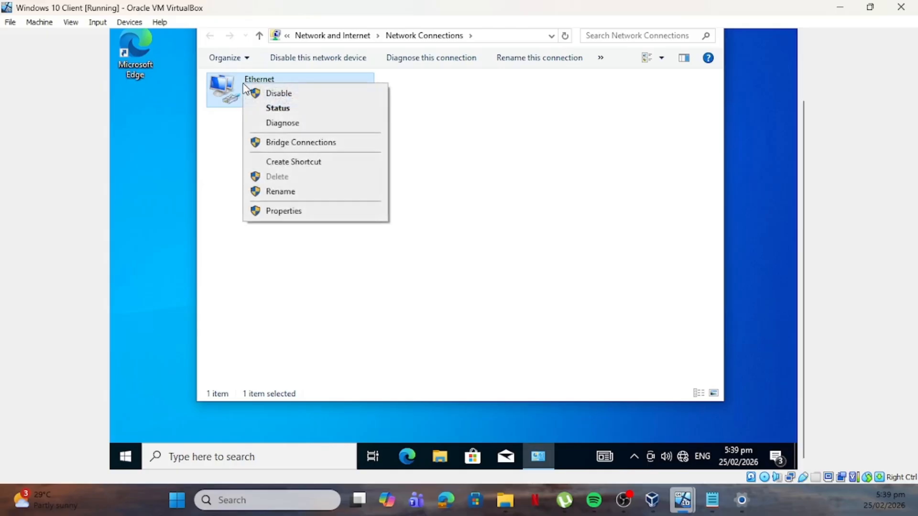
pyautogui.click(317, 211)
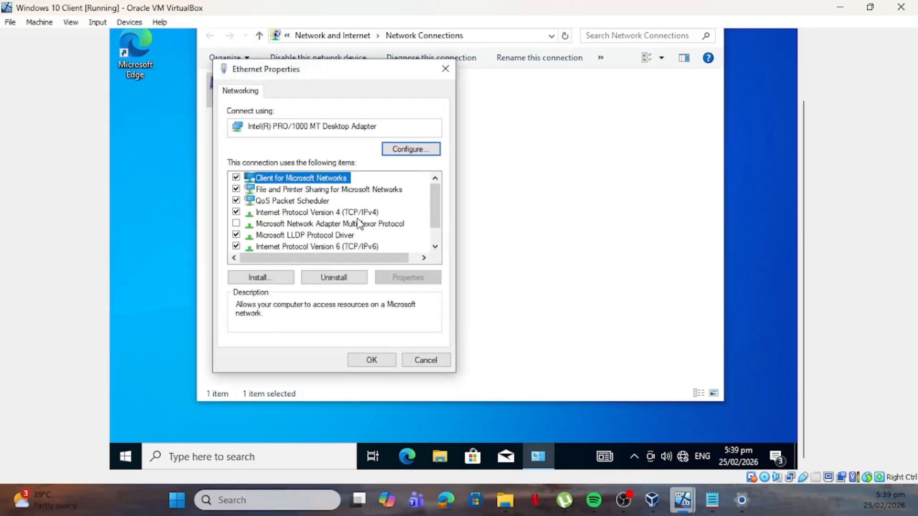
pyautogui.click(360, 215)
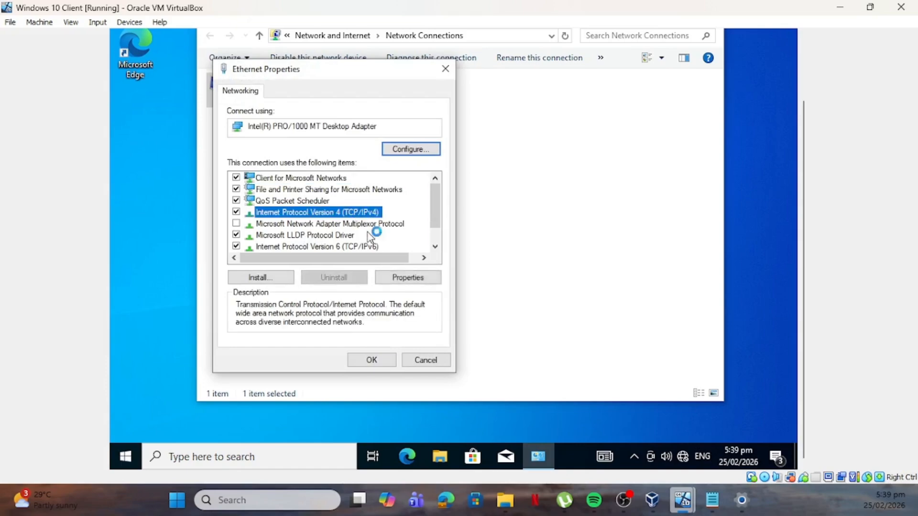
pyautogui.click(416, 279)
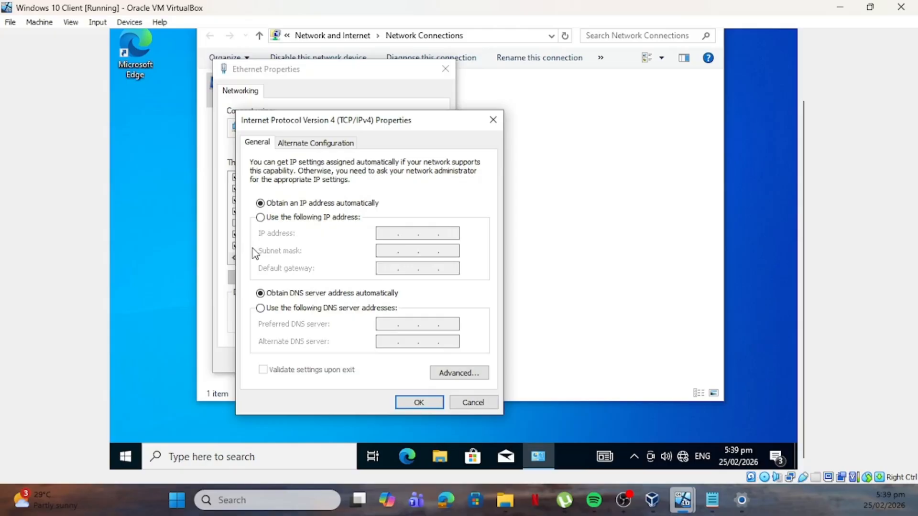
# Step: Assign the client's adapter the static IP address 192.168.1.2 with subnet mask 255.255.255.0 and apply the settings
pyautogui.click(271, 219)
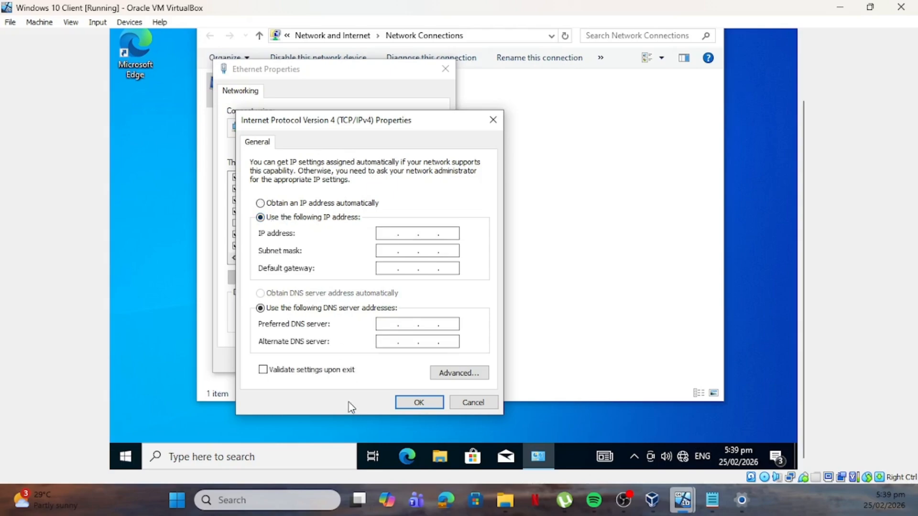
pyautogui.click(382, 234)
pyautogui.write('192 . ')
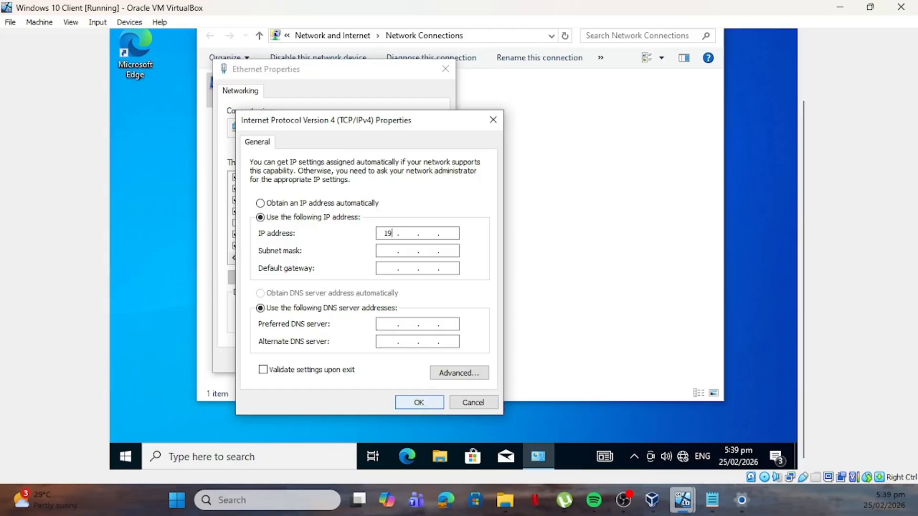
pyautogui.write('168')
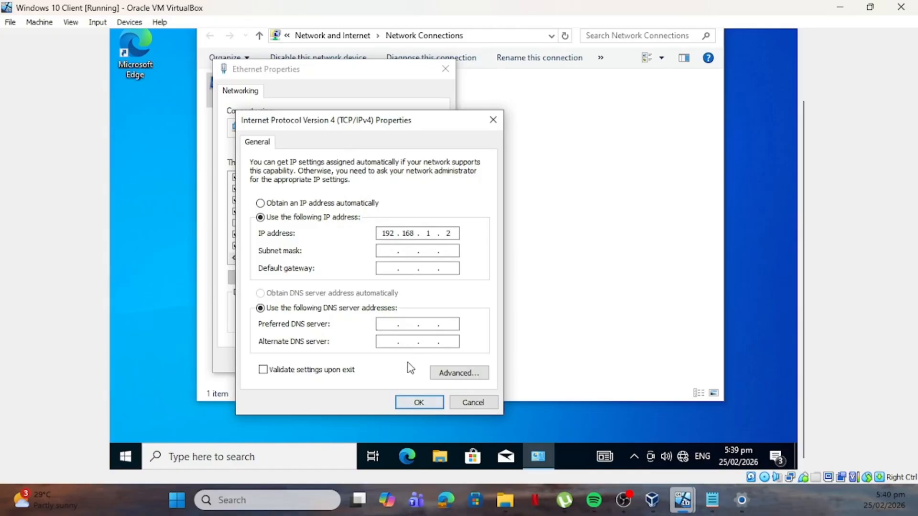
pyautogui.click(387, 247)
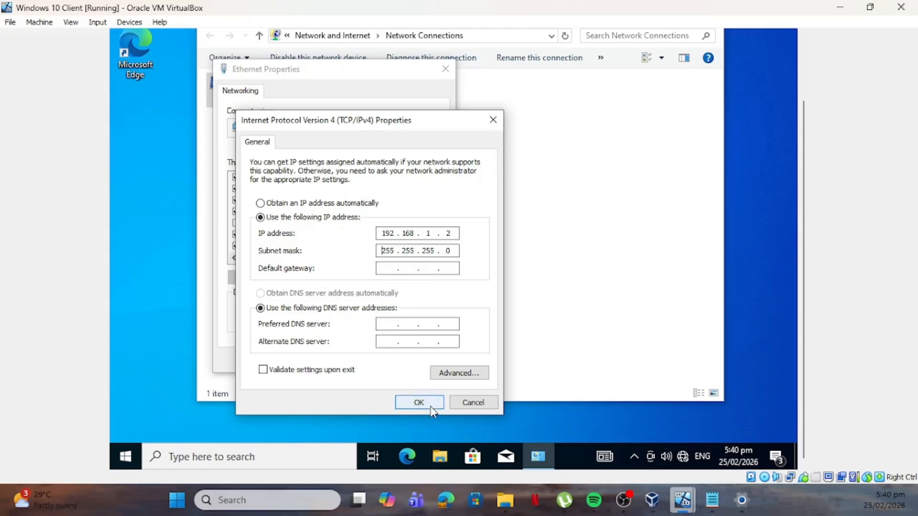
pyautogui.click(419, 403)
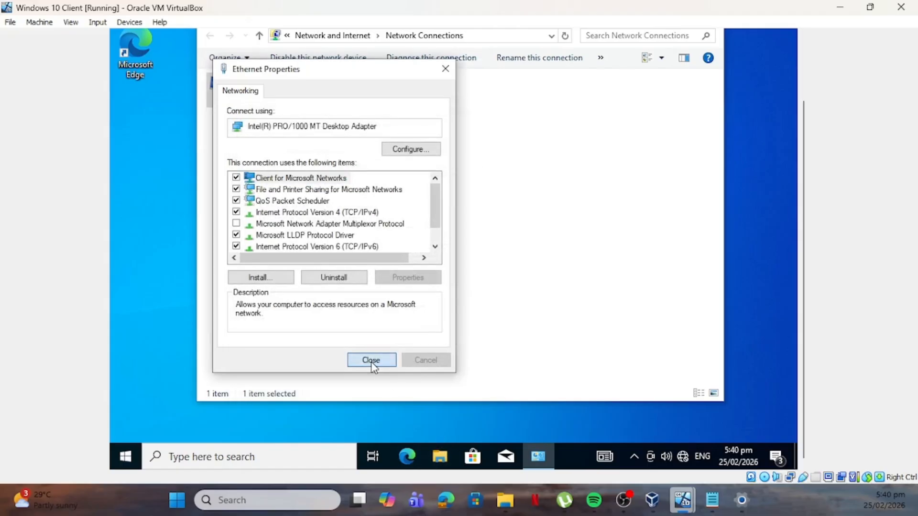
pyautogui.click(372, 361)
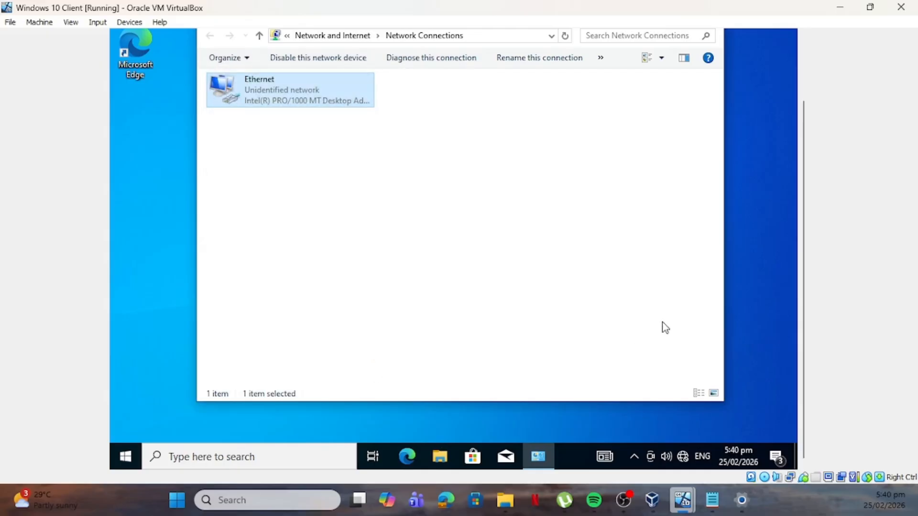
# Step: Switch to the Server virtual machine and open its Network Connections by running ncpa.cpl
pyautogui.moveTo(805, 324)
pyautogui.mouseDown()
pyautogui.moveTo(806, 275)
pyautogui.moveTo(808, 354)
pyautogui.moveTo(799, 293)
pyautogui.moveTo(805, 334)
pyautogui.mouseUp()
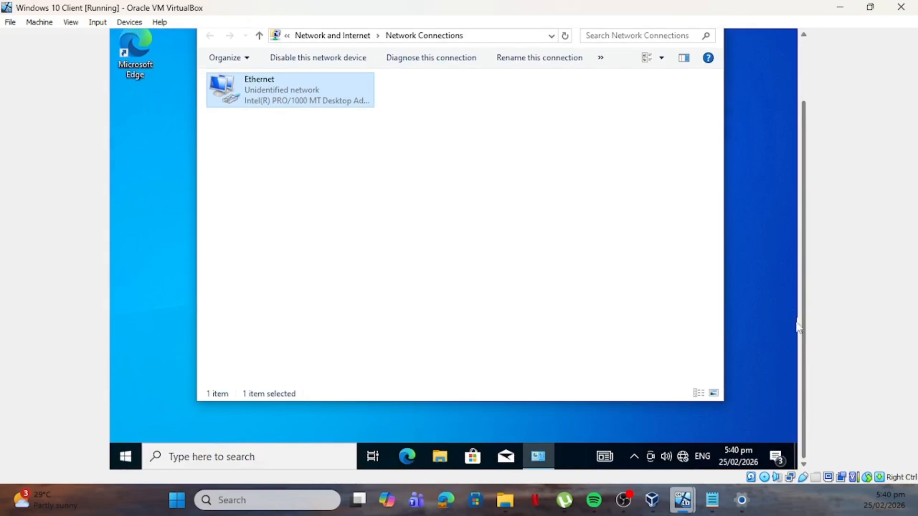
pyautogui.moveTo(799, 338)
pyautogui.mouseDown()
pyautogui.moveTo(787, 273)
pyautogui.moveTo(789, 347)
pyautogui.mouseUp()
pyautogui.moveTo(681, 505)
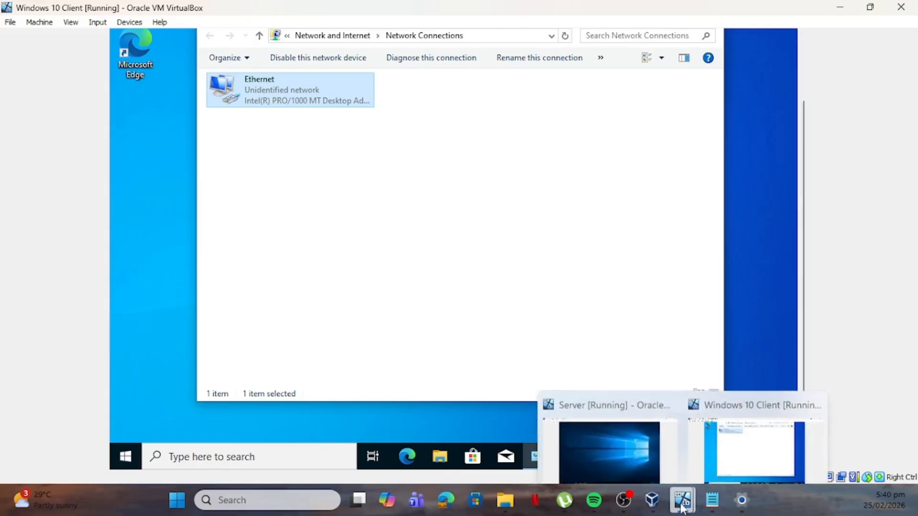
pyautogui.click(574, 440)
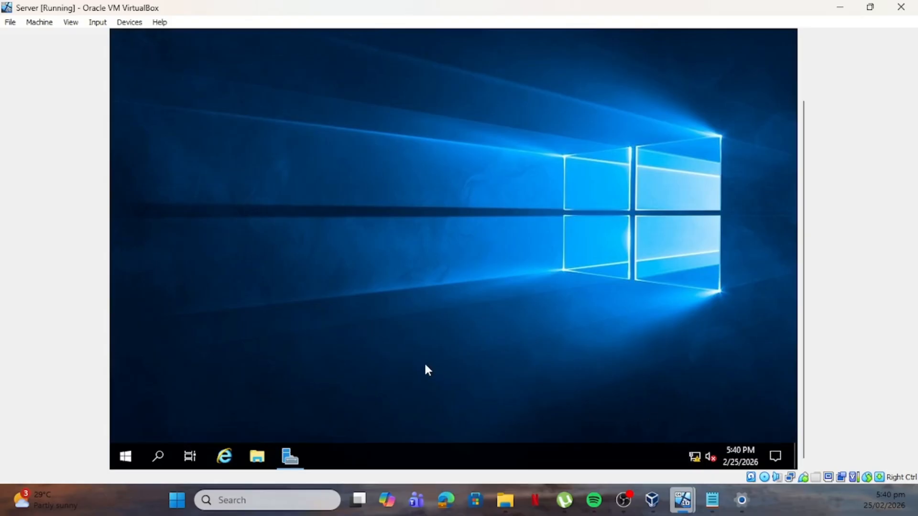
pyautogui.press('super+r')
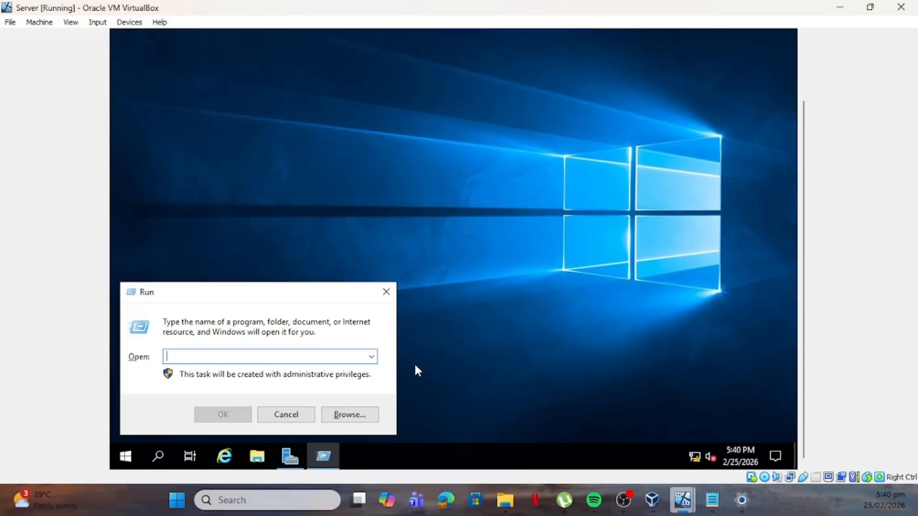
pyautogui.write('ncp')
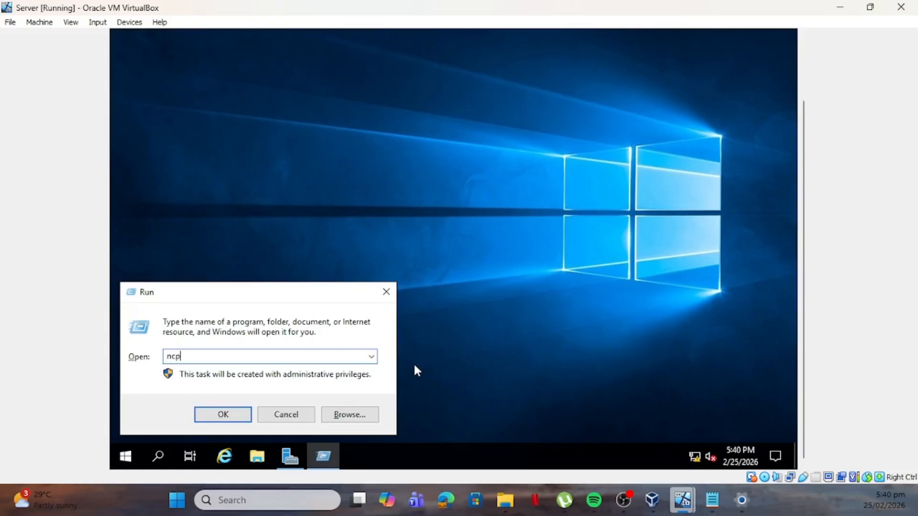
pyautogui.write('a.cpl')
pyautogui.press('Return')
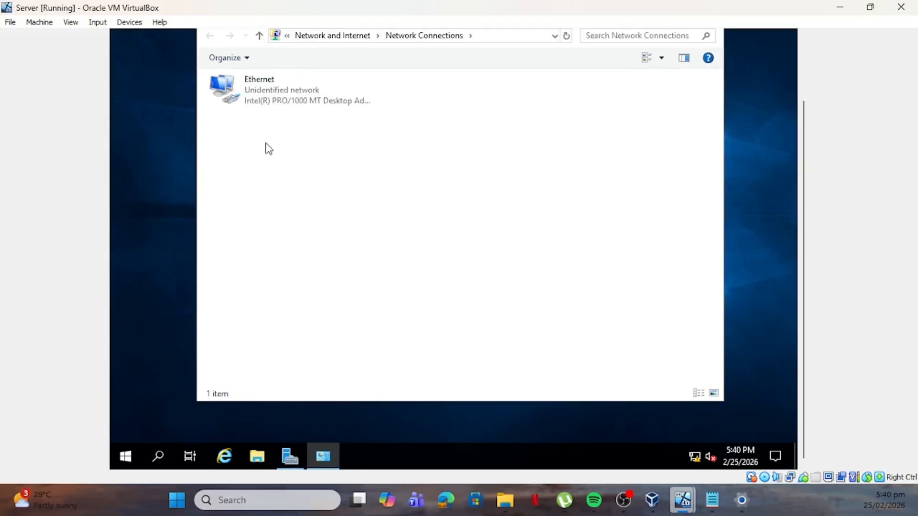
# Step: Open the Internet Protocol Version 4 (TCP/IPv4) properties of the server's Ethernet adapter
pyautogui.click(245, 95)
pyautogui.rightClick(244, 94)
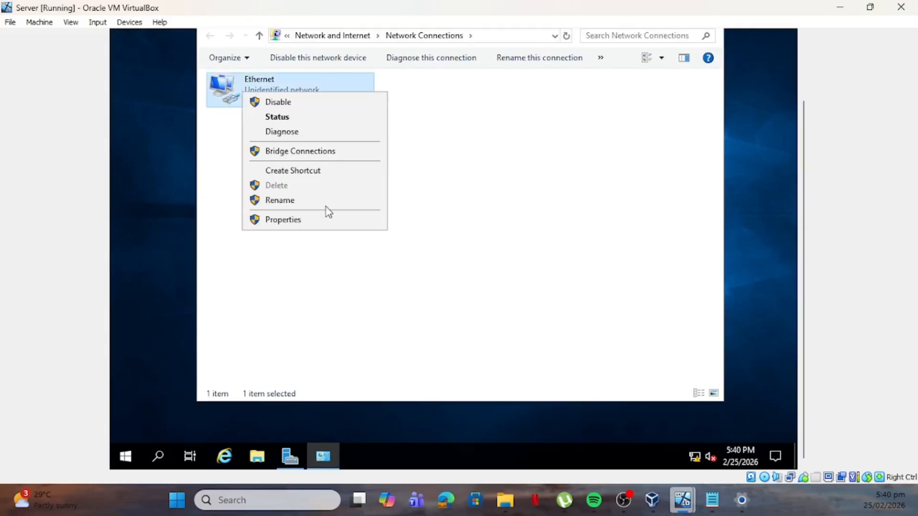
pyautogui.click(318, 219)
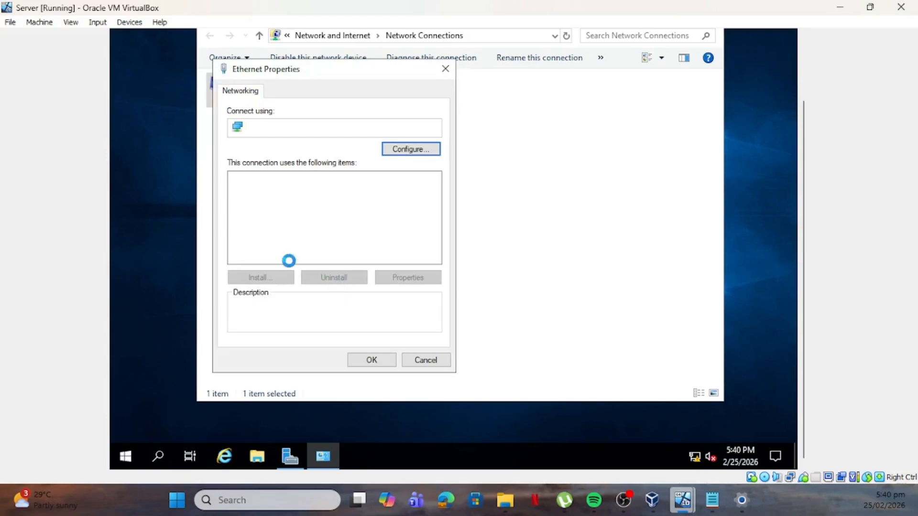
pyautogui.click(363, 214)
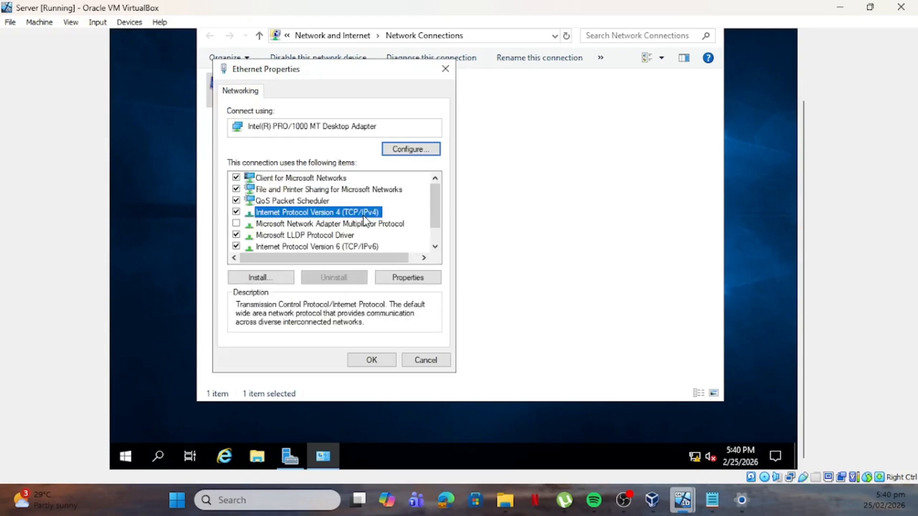
pyautogui.click(405, 278)
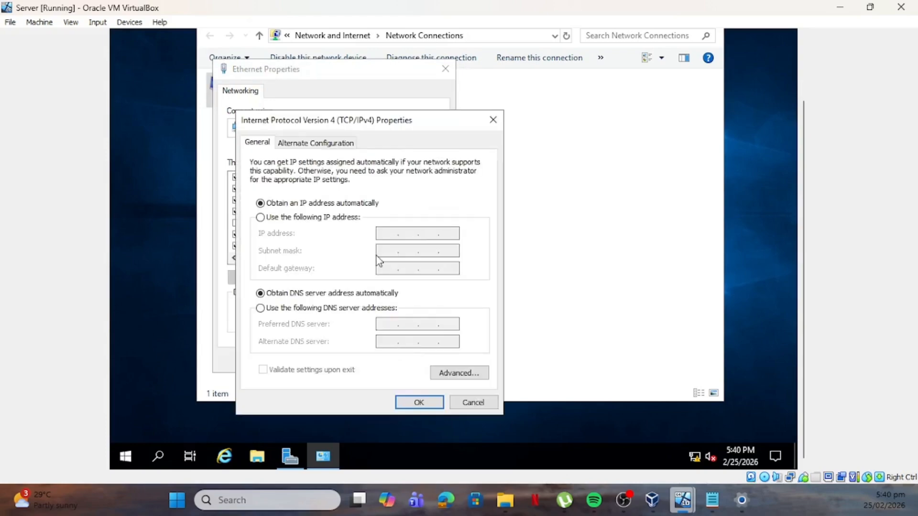
# Step: Enter the static IP address 192.168.1.1 with subnet mask 255.255.255.0 for the server's adapter
pyautogui.click(306, 219)
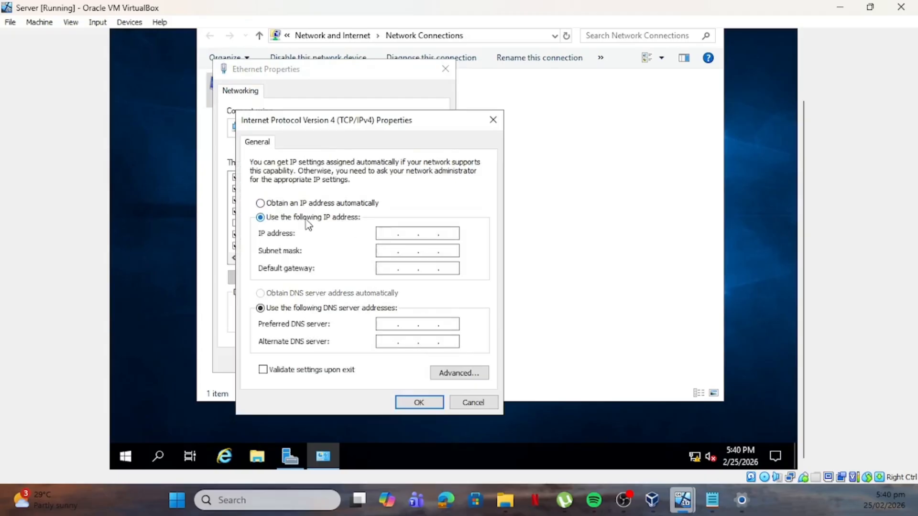
pyautogui.click(381, 233)
pyautogui.write('192 . 168 . 1 . 1')
pyautogui.click(391, 250)
# Step: Switch to the Windows 10 Client virtual machine and reopen its Ethernet adapter's TCP/IPv4 properties to compare the addresses
pyautogui.moveTo(683, 500)
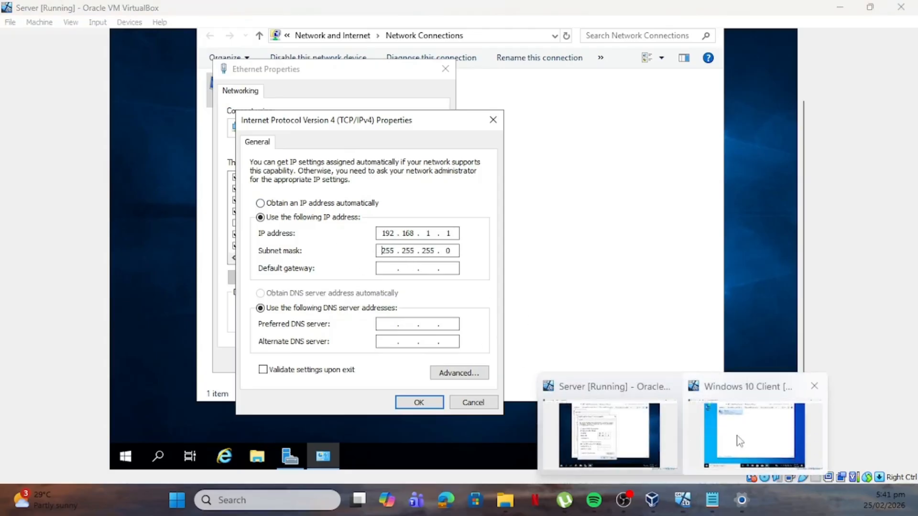
pyautogui.click(740, 441)
pyautogui.rightClick(286, 93)
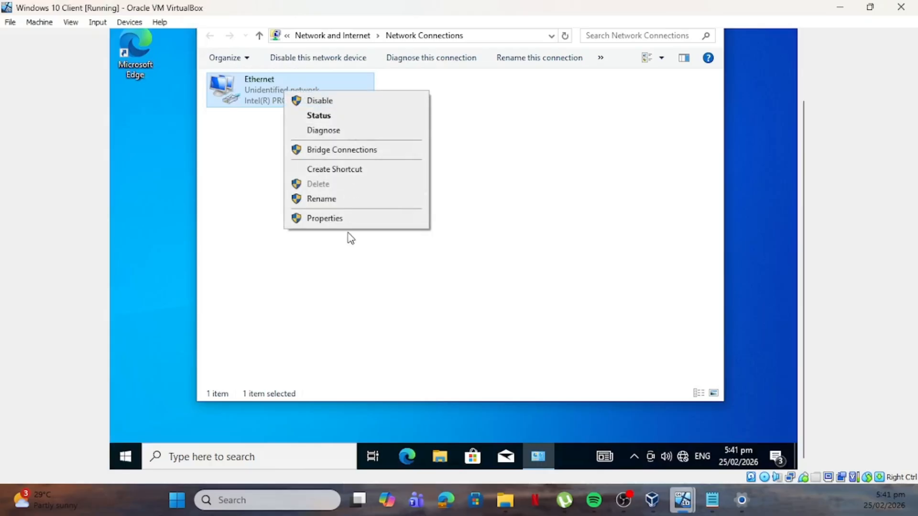
pyautogui.click(349, 220)
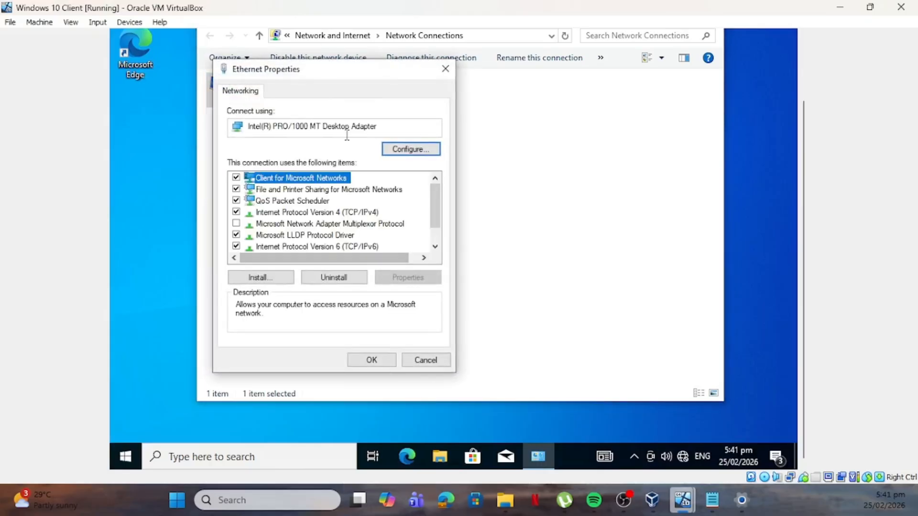
pyautogui.click(363, 213)
pyautogui.click(414, 278)
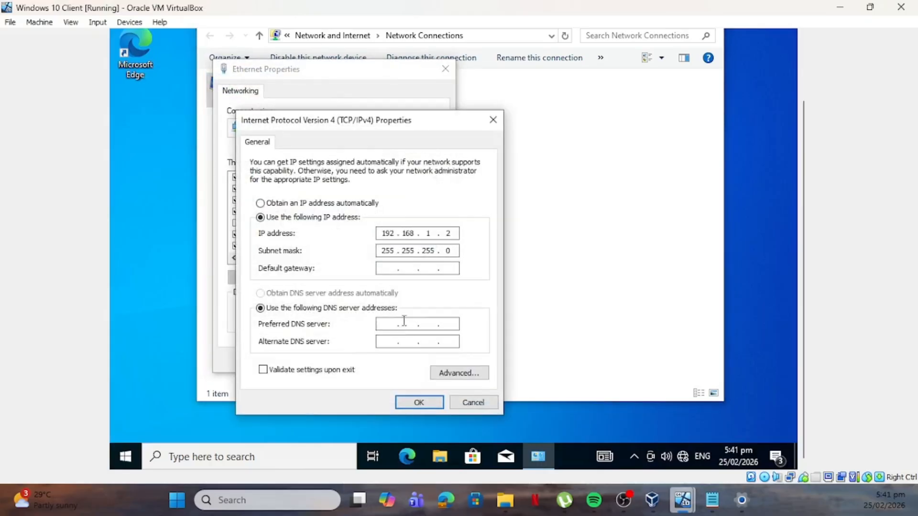
# Step: Return to the Server virtual machine, apply its TCP/IPv4 settings and close the Ethernet properties
pyautogui.moveTo(676, 506)
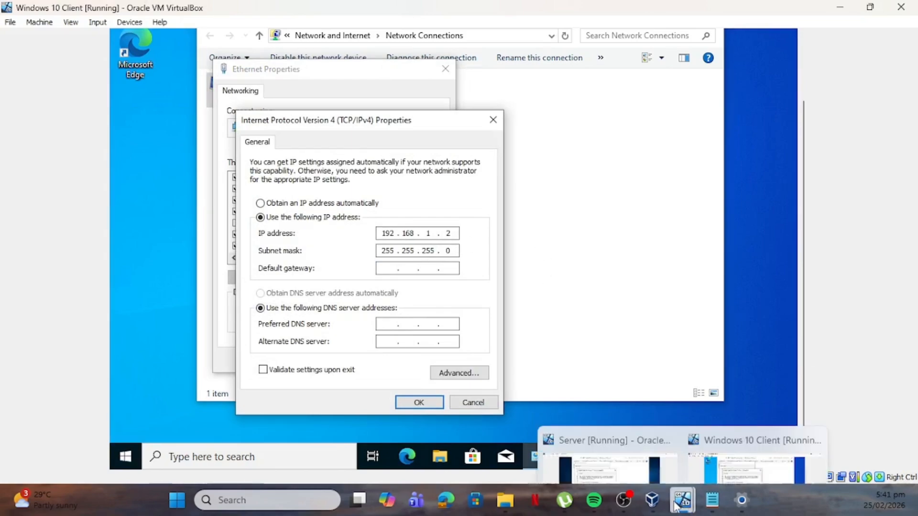
pyautogui.click(607, 447)
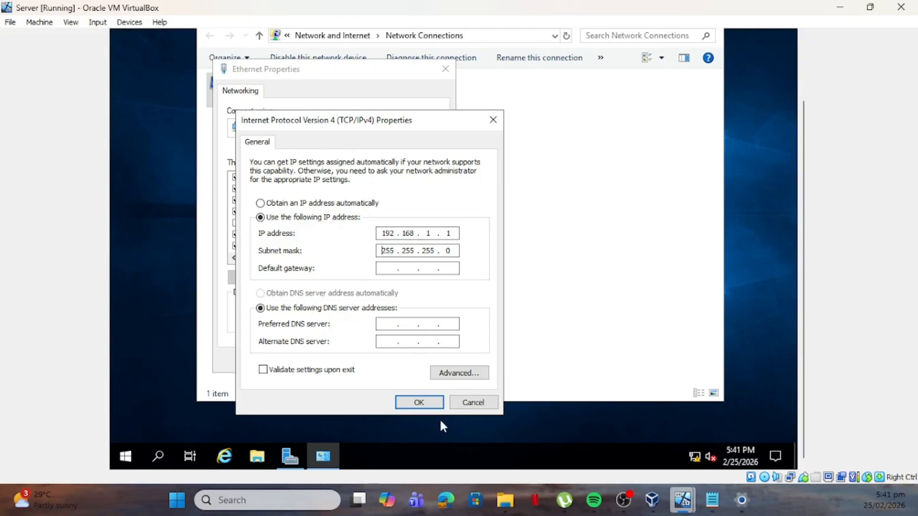
pyautogui.click(419, 402)
pyautogui.click(369, 359)
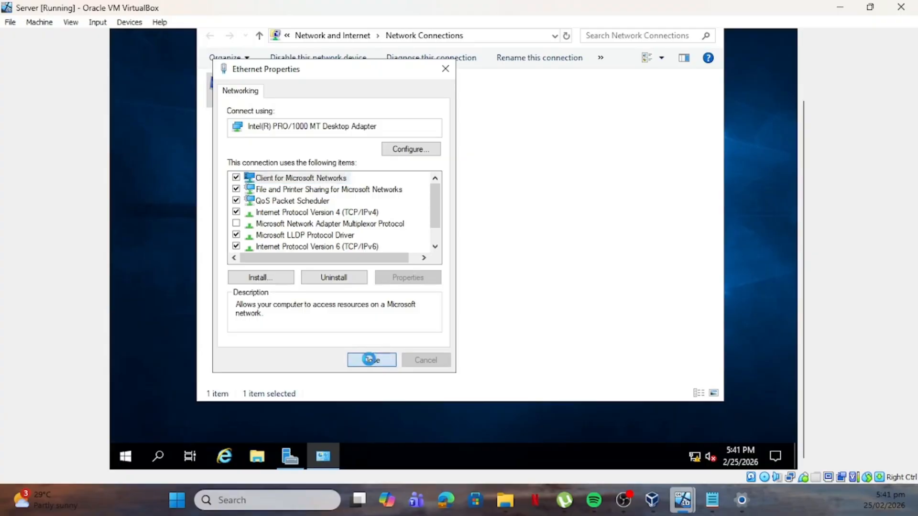
pyautogui.click(416, 314)
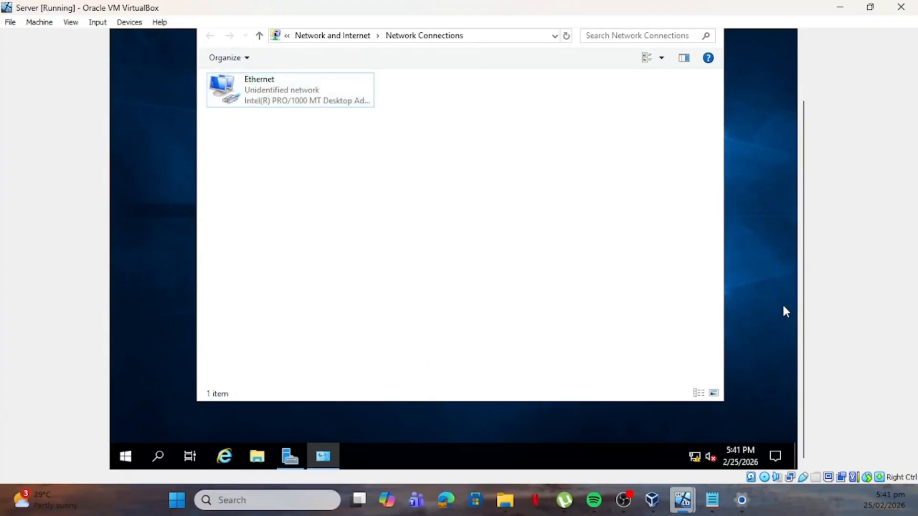
pyautogui.scroll(2, 807, 272)
pyautogui.scroll(-2, 807, 272)
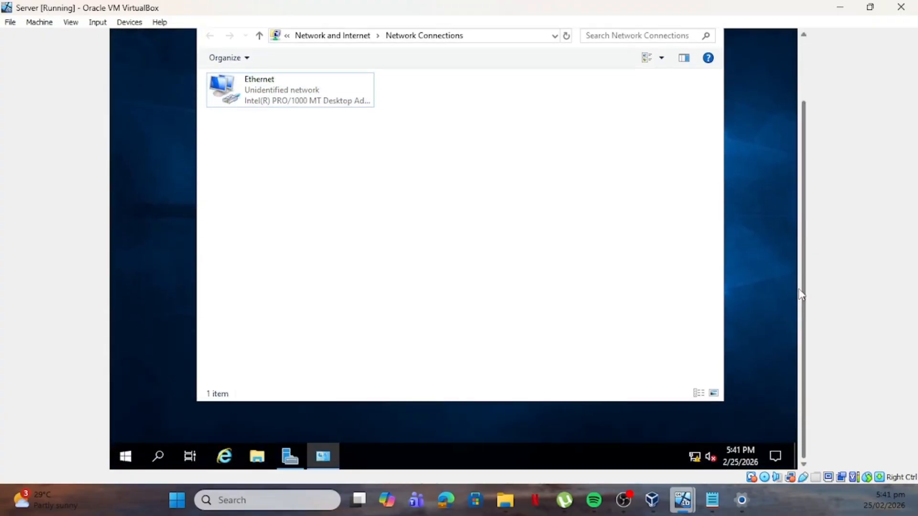
# Step: Add a "workgroup" line below "ip address" in the Notepad outline on the host, and minimize the notes
pyautogui.click(712, 501)
pyautogui.moveTo(120, 177); pyautogui.dragTo(177, 183)
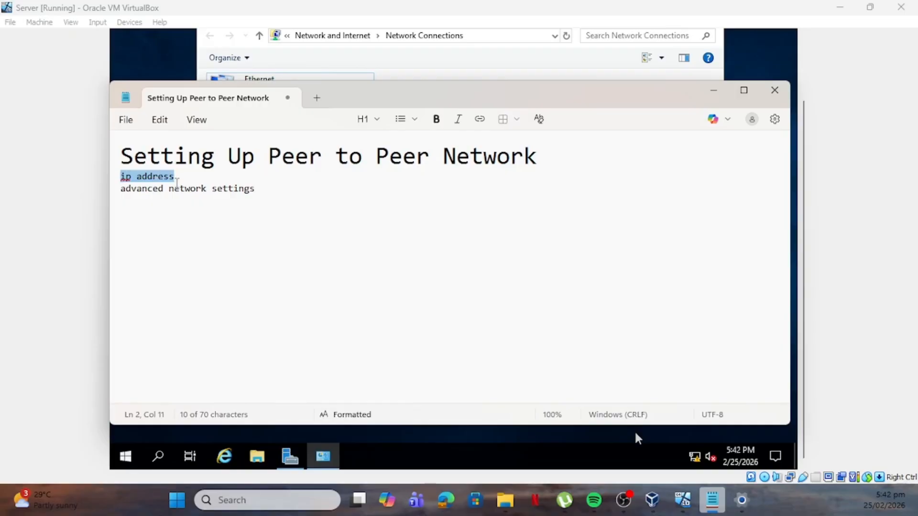
pyautogui.click(204, 178)
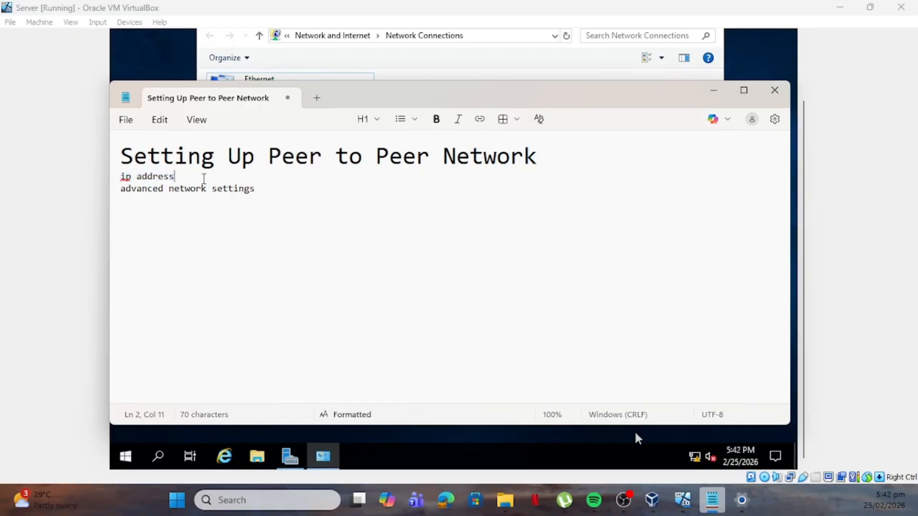
pyautogui.press('Return')
pyautogui.write('wor')
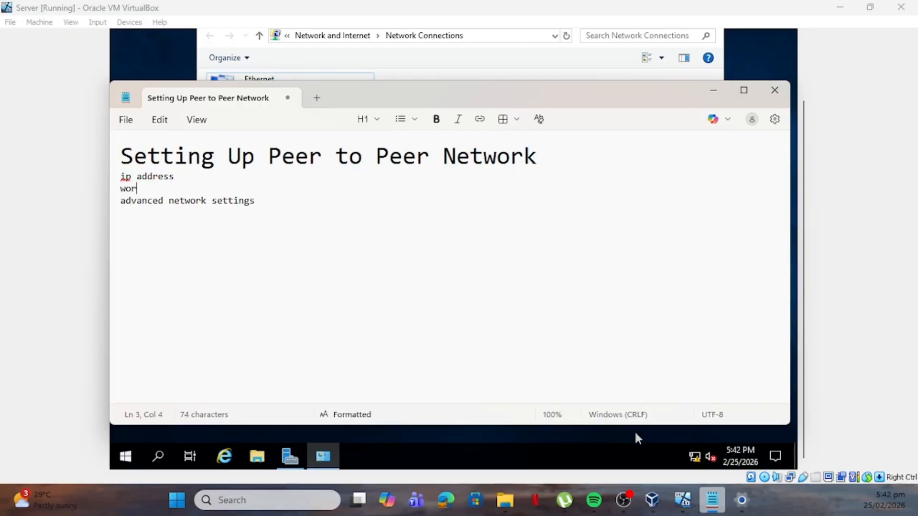
pyautogui.write('kgroup')
pyautogui.click(715, 94)
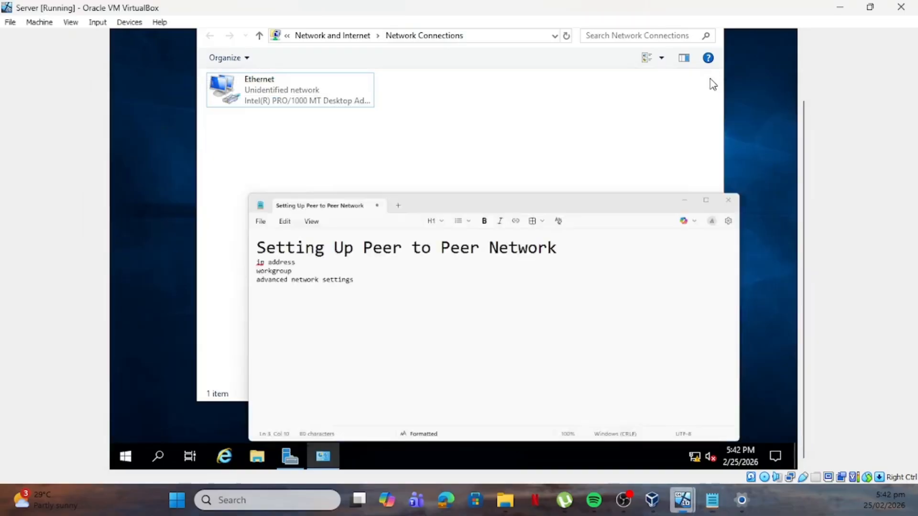
# Step: Open the Local Server page in the server's Server Manager and check its workgroup setting
pyautogui.moveTo(802, 248); pyautogui.dragTo(804, 278)
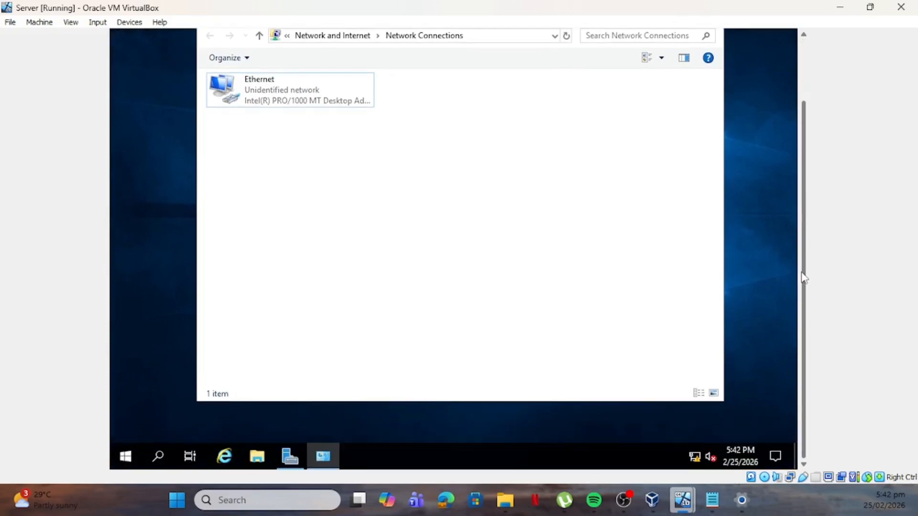
pyautogui.click(288, 457)
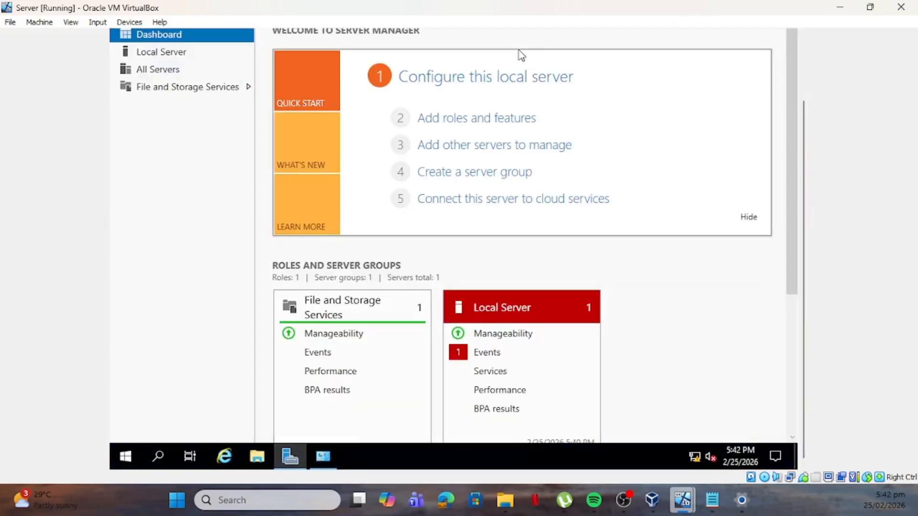
pyautogui.click(471, 77)
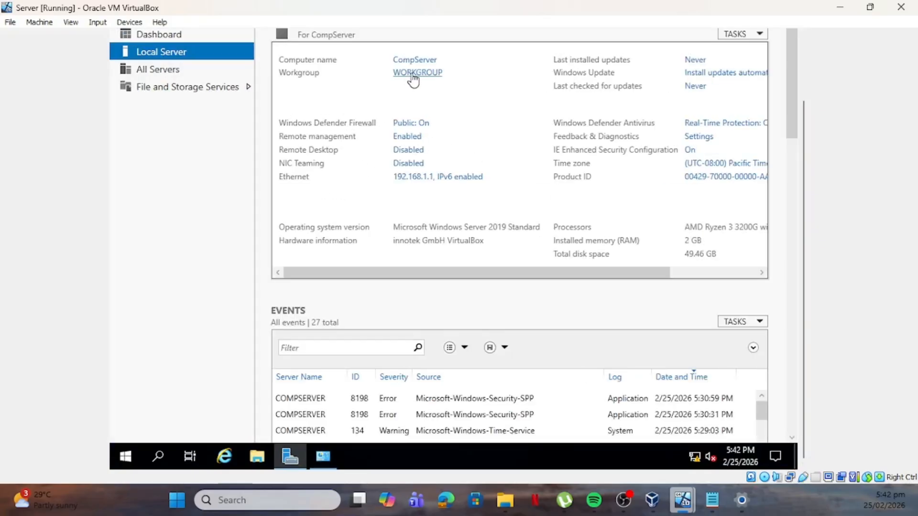
pyautogui.click(436, 74)
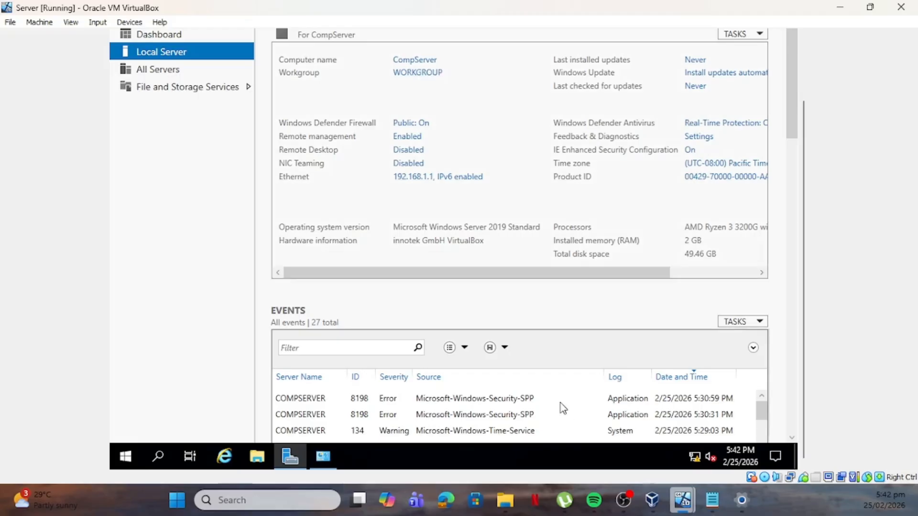
# Step: Switch to the Windows 10 Client virtual machine, confirm and close its adapter property dialogs, and close Network Connections
pyautogui.moveTo(685, 506)
pyautogui.click(758, 427)
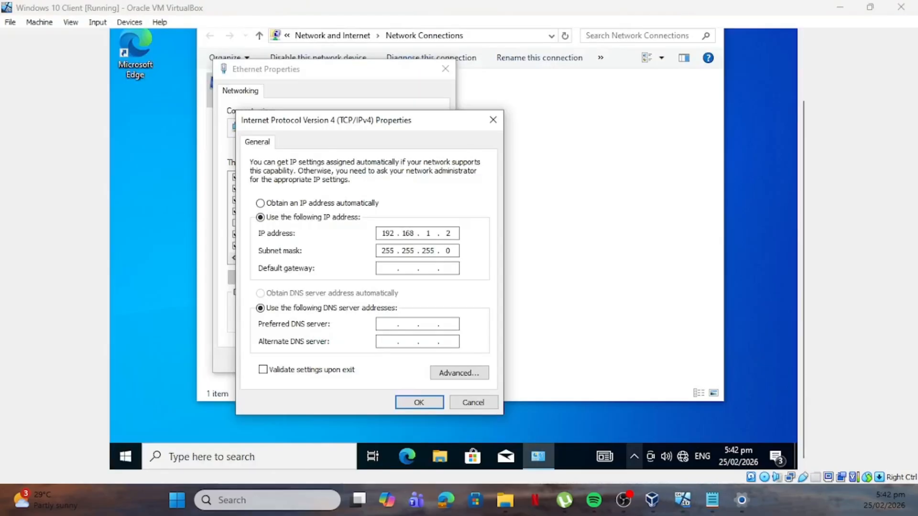
pyautogui.click(419, 403)
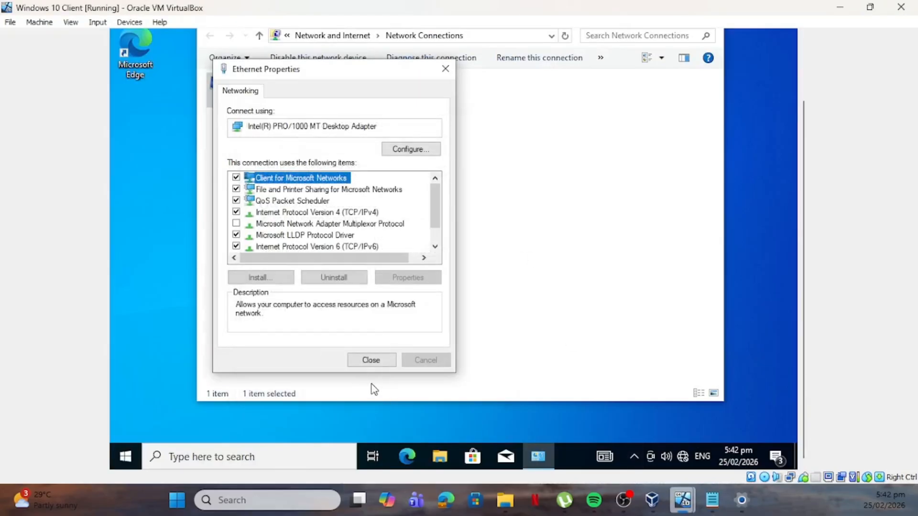
pyautogui.click(383, 361)
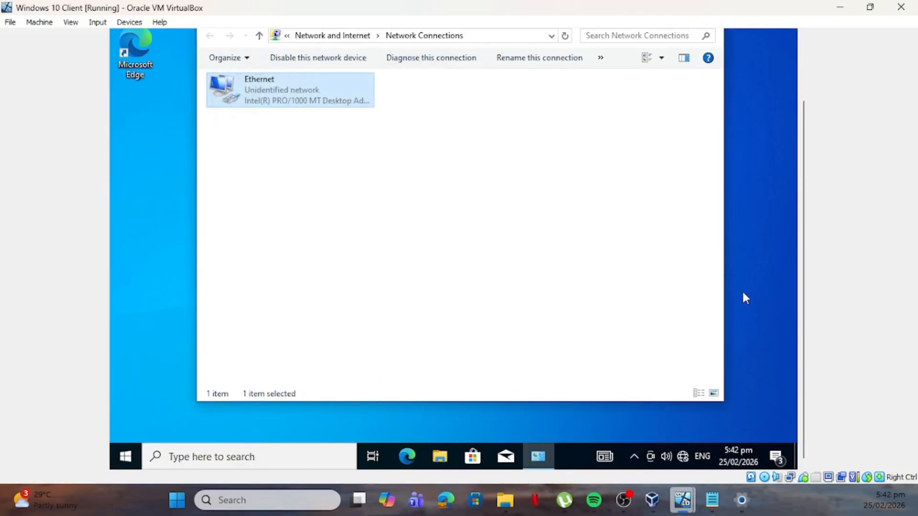
pyautogui.scroll(2, 806, 324)
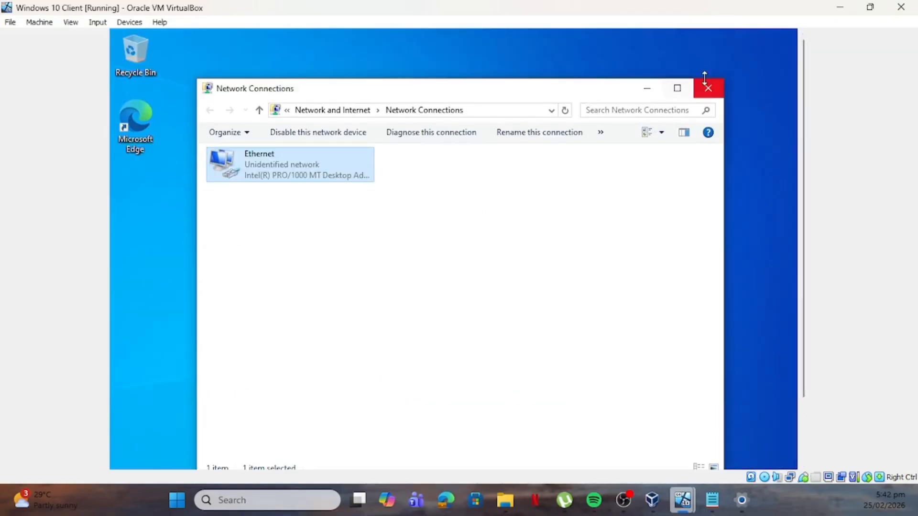
pyautogui.click(713, 92)
# Step: Open the client's advanced system settings from its About page and view the computer name and workgroup in the Computer Name/Domain Changes dialog
pyautogui.scroll(-2, 807, 324)
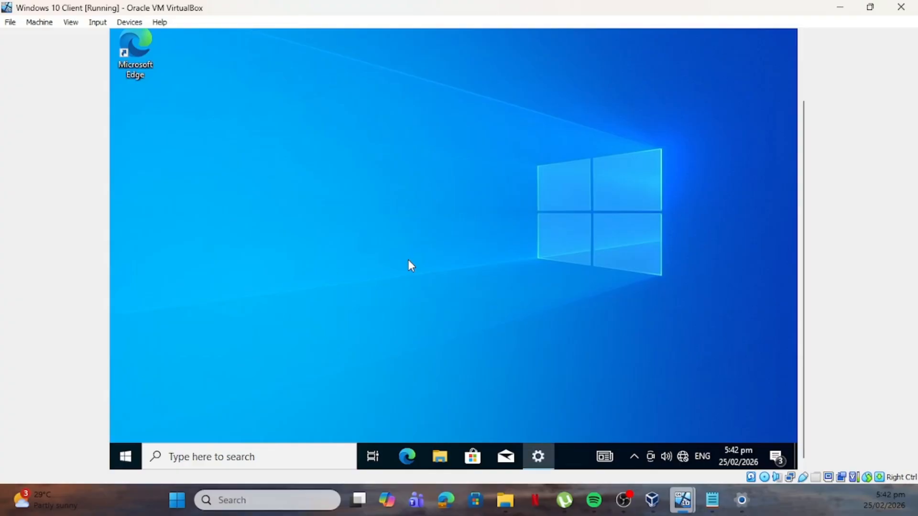
pyautogui.scroll(-2, 483, 301)
pyautogui.scroll(-3, 483, 296)
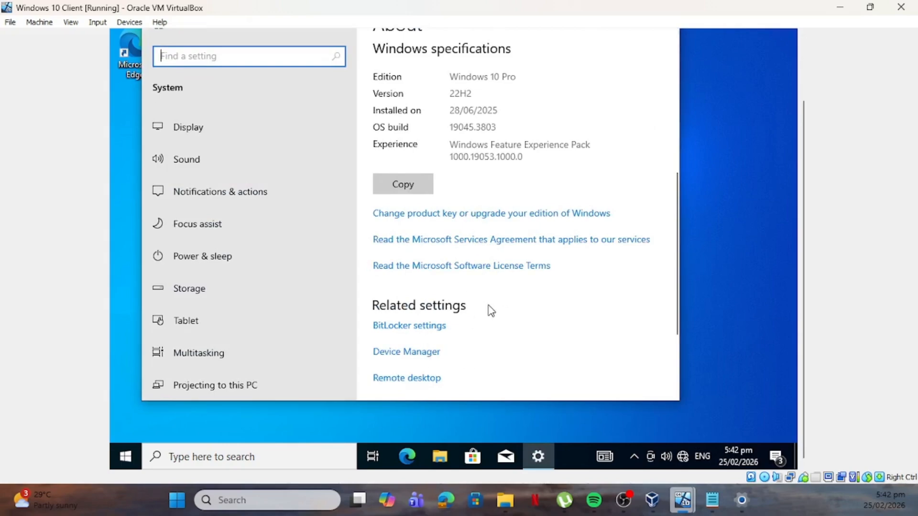
pyautogui.scroll(-3, 490, 311)
pyautogui.scroll(-1, 490, 311)
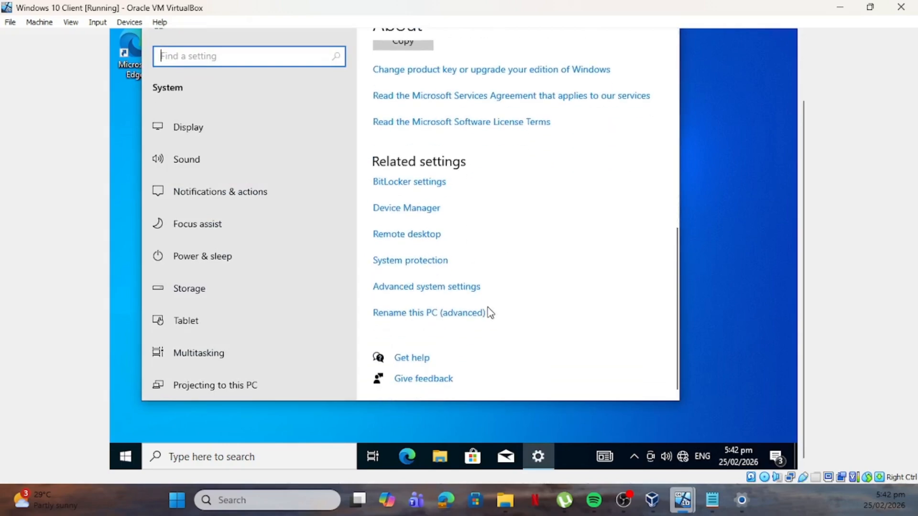
pyautogui.click(463, 288)
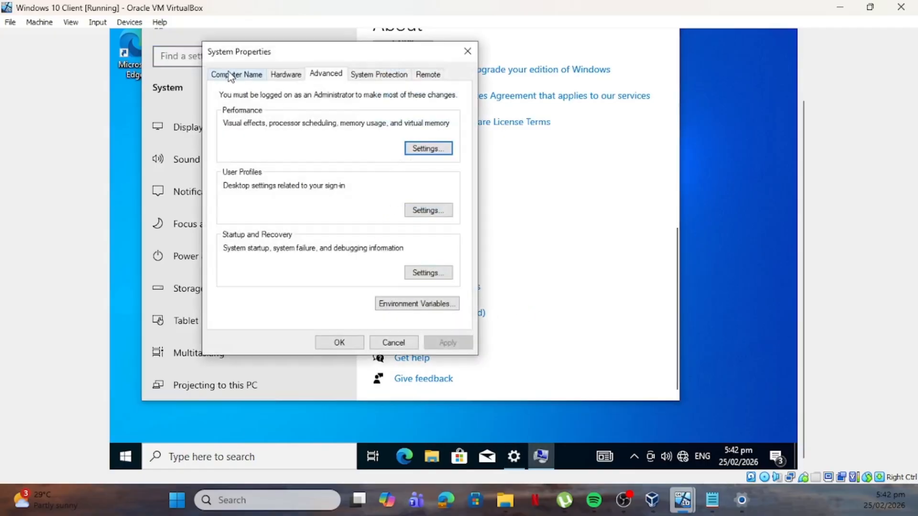
pyautogui.click(234, 75)
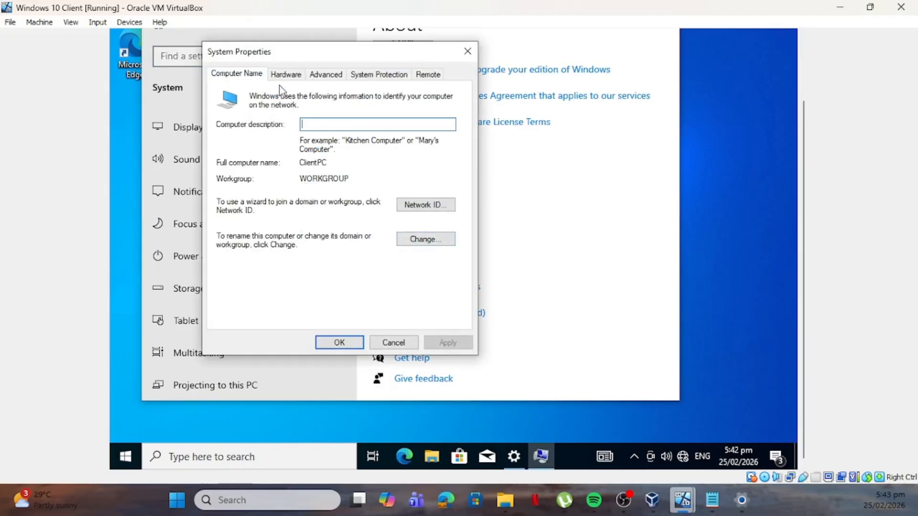
pyautogui.moveTo(303, 180); pyautogui.dragTo(357, 179)
pyautogui.click(423, 239)
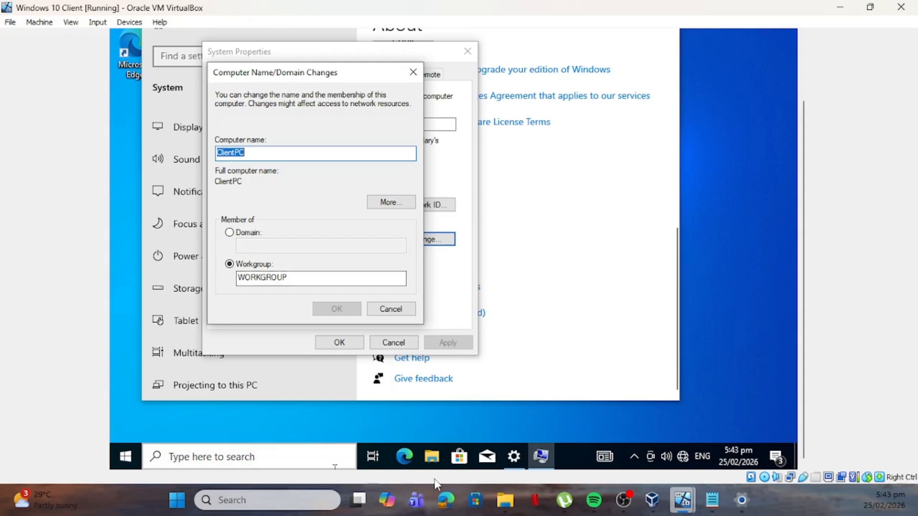
# Step: Compare the client's workgroup with the one in the Server virtual machine's Local Server page, and return to the client
pyautogui.moveTo(682, 500)
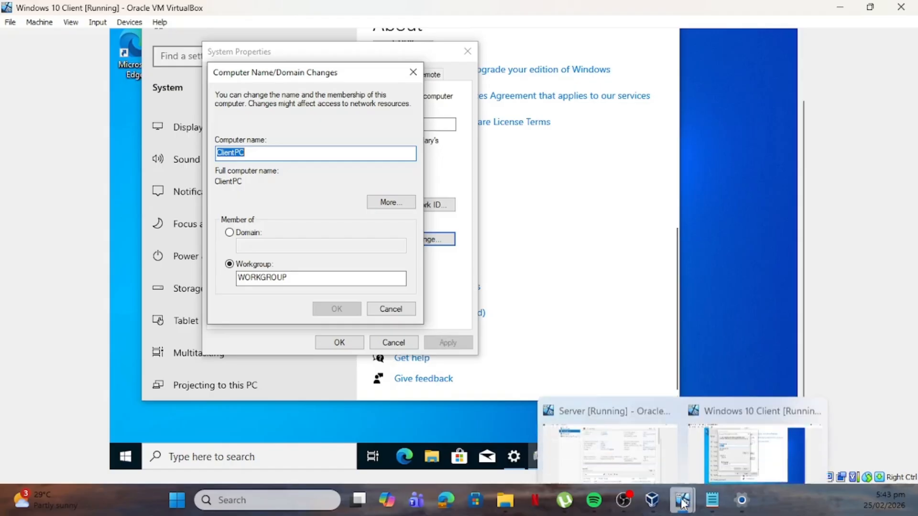
pyautogui.click(617, 460)
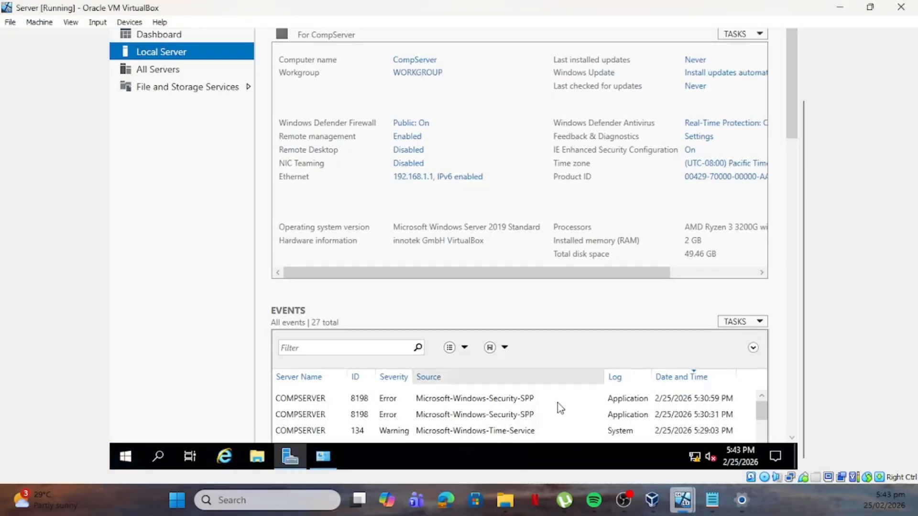
pyautogui.moveTo(682, 500)
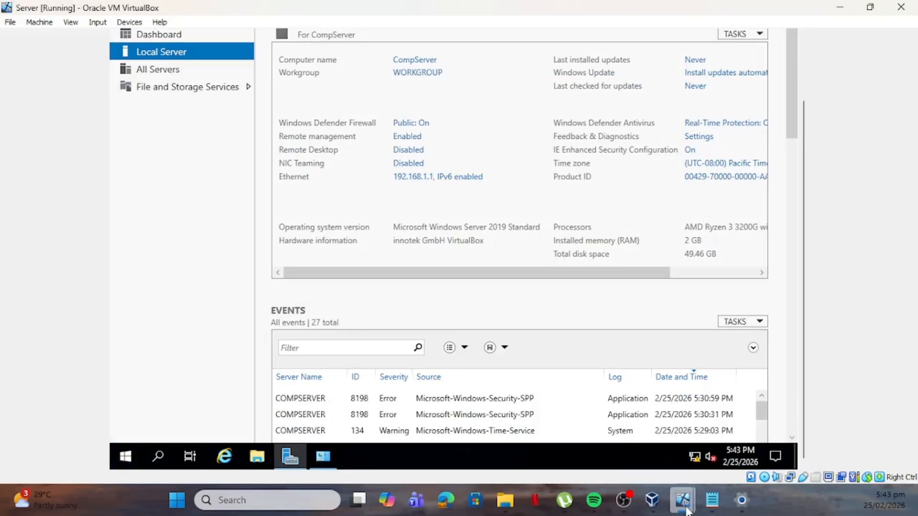
pyautogui.click(734, 442)
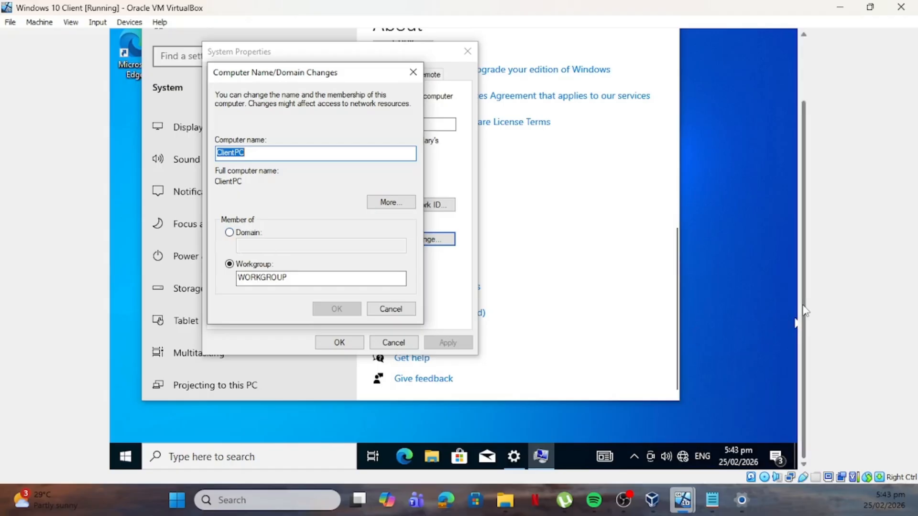
# Step: Close the client's Computer Name/Domain Changes dialog, System Properties and the Settings window without changing the workgroup
pyautogui.scroll(1, 782, 234)
pyautogui.scroll(-1, 784, 305)
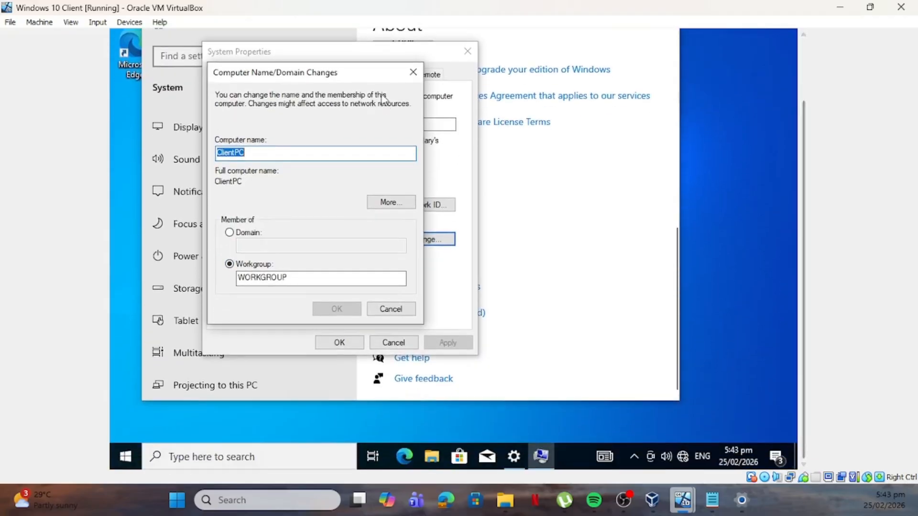
pyautogui.click(413, 72)
pyautogui.click(470, 56)
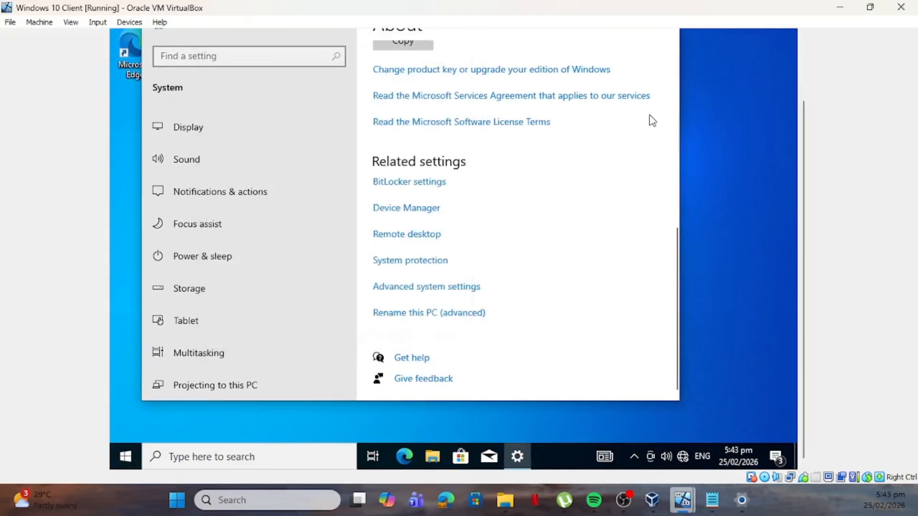
pyautogui.scroll(1, 793, 225)
pyautogui.scroll(1, 793, 224)
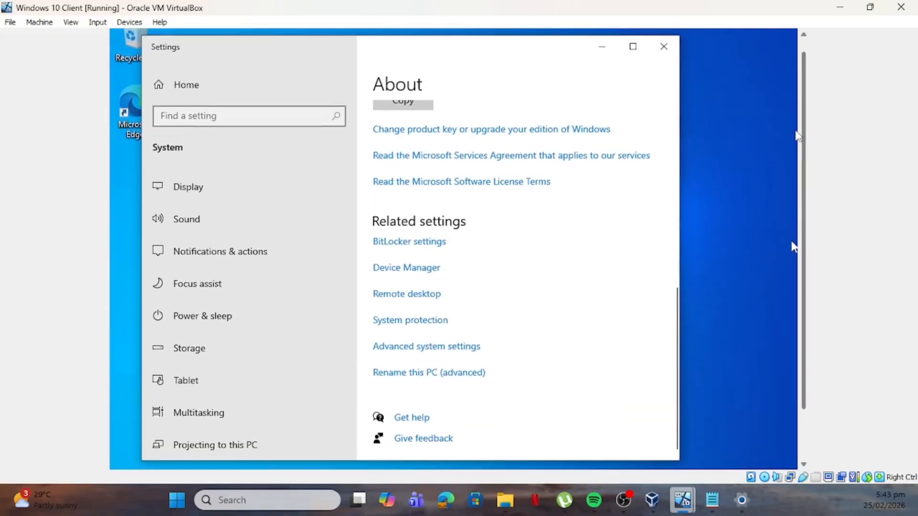
pyautogui.click(664, 50)
pyautogui.moveTo(682, 500)
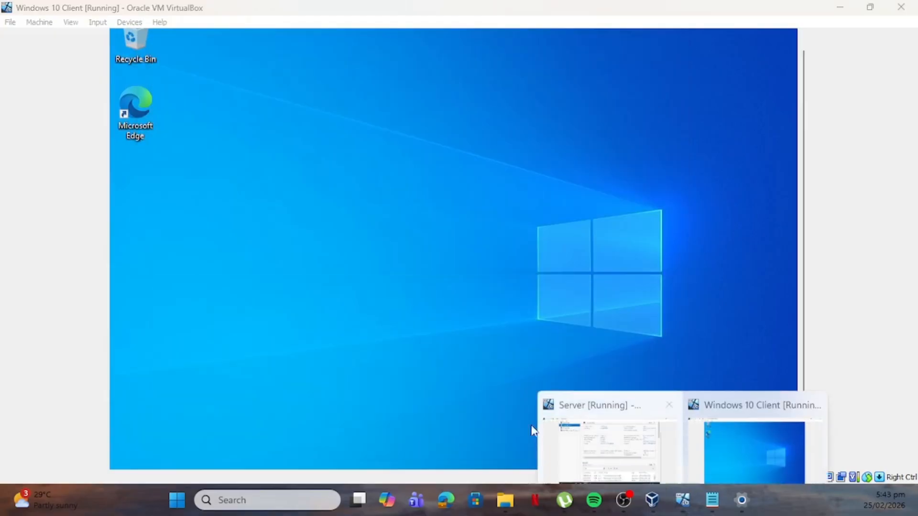
pyautogui.click(545, 407)
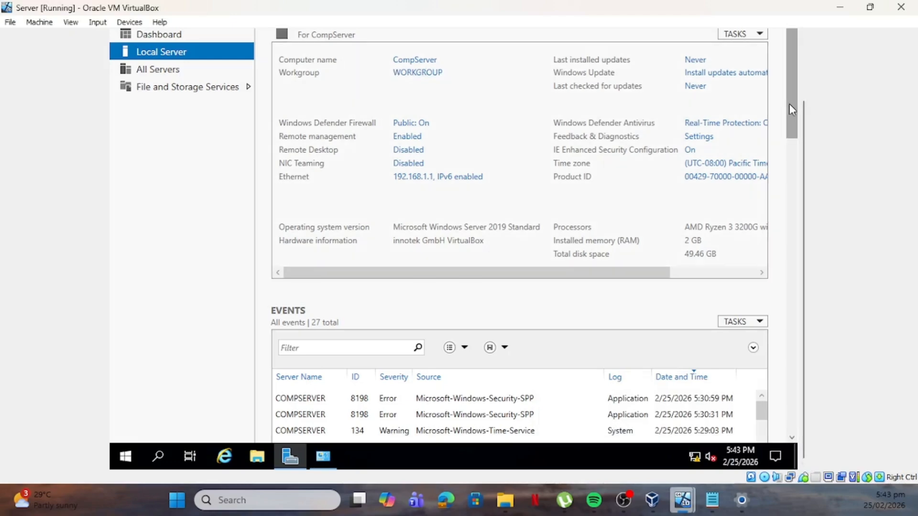
pyautogui.moveTo(790, 107); pyautogui.dragTo(783, 77)
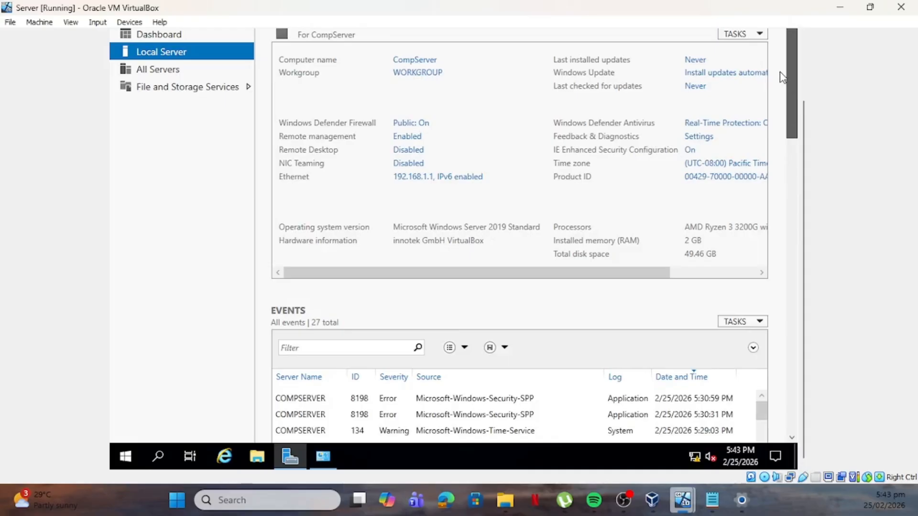
pyautogui.moveTo(783, 78); pyautogui.dragTo(779, 105)
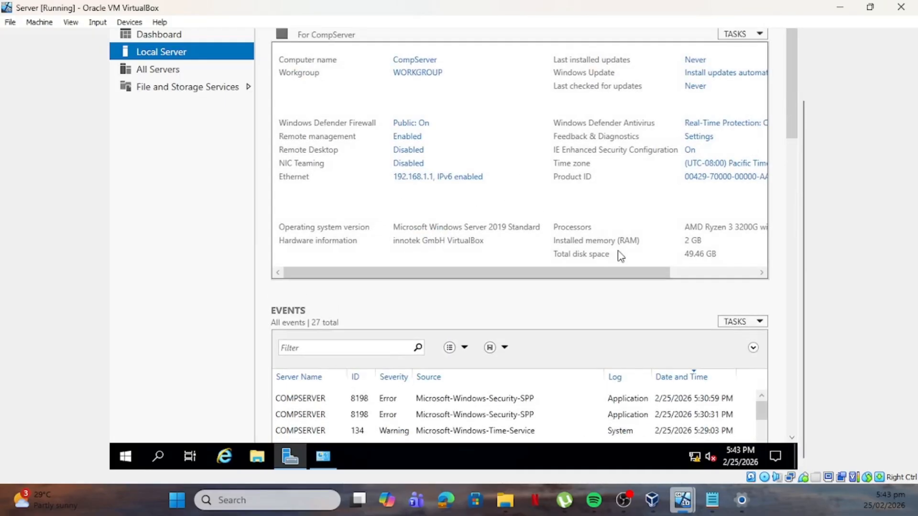
pyautogui.click(683, 500)
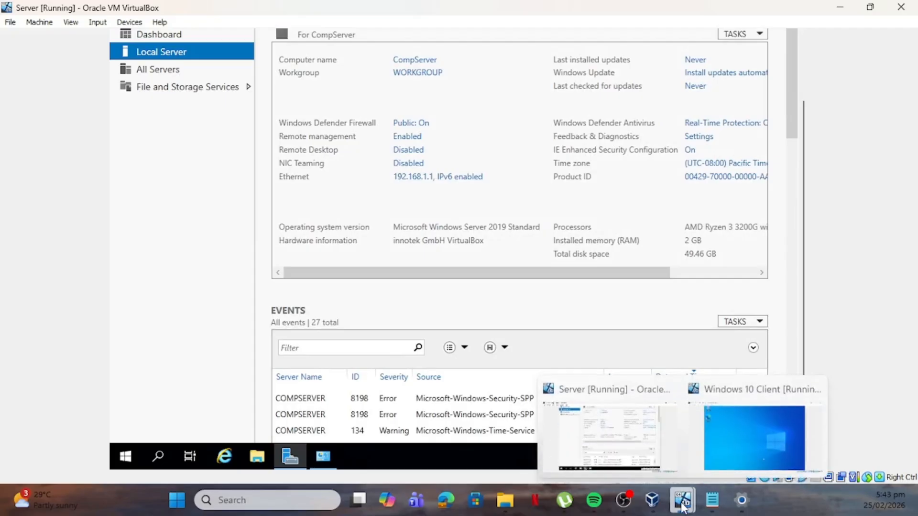
pyautogui.click(746, 451)
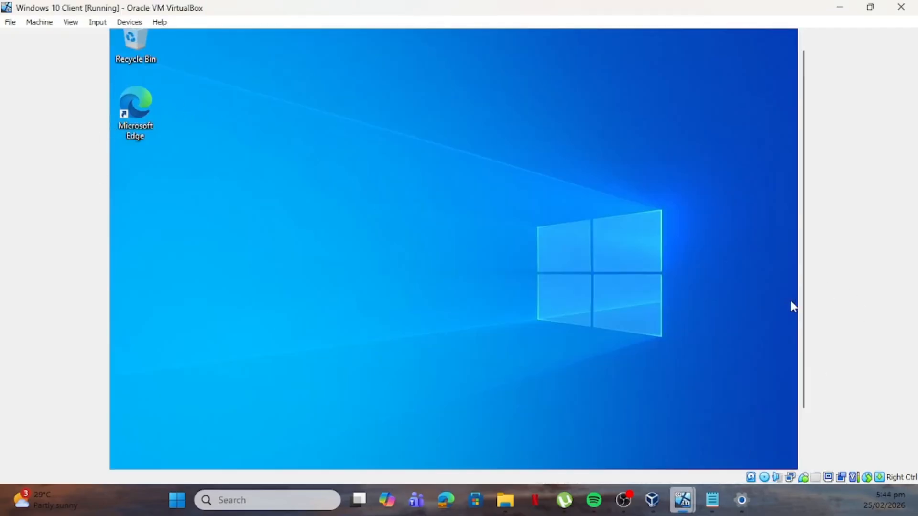
pyautogui.moveTo(803, 307); pyautogui.dragTo(805, 352)
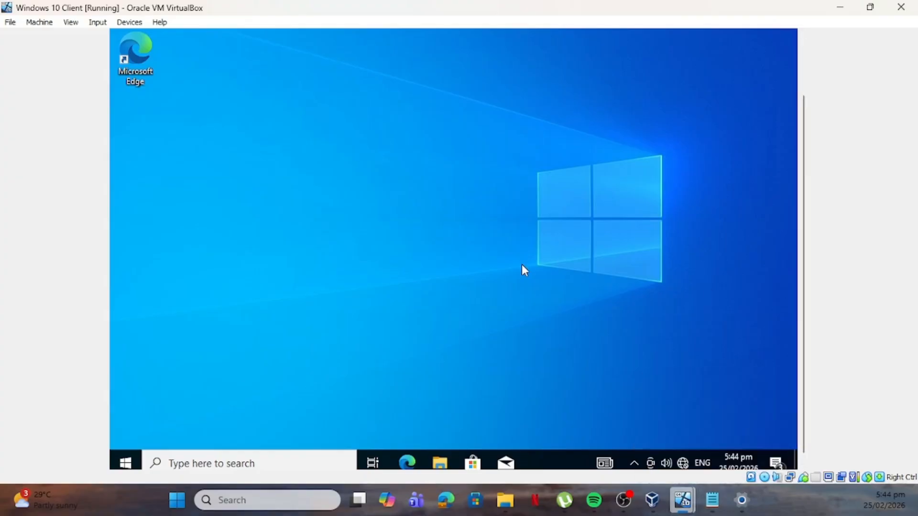
pyautogui.moveTo(683, 500)
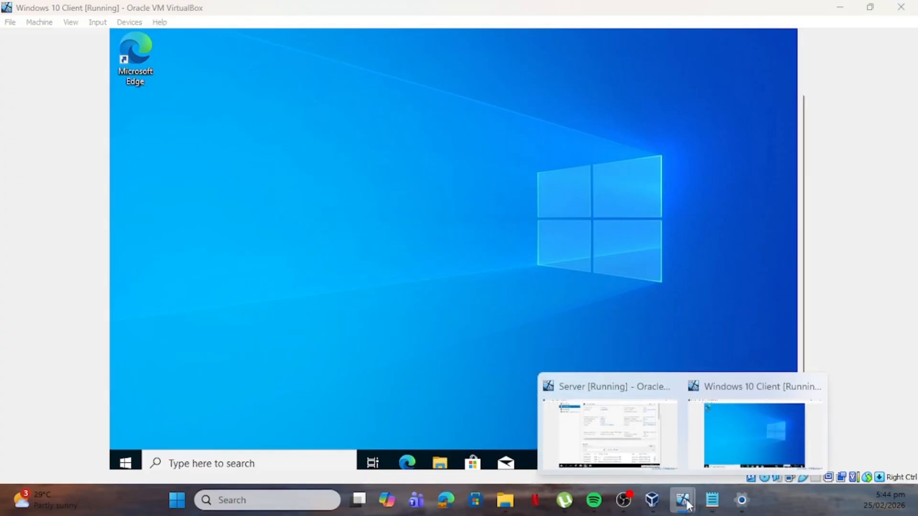
pyautogui.click(741, 446)
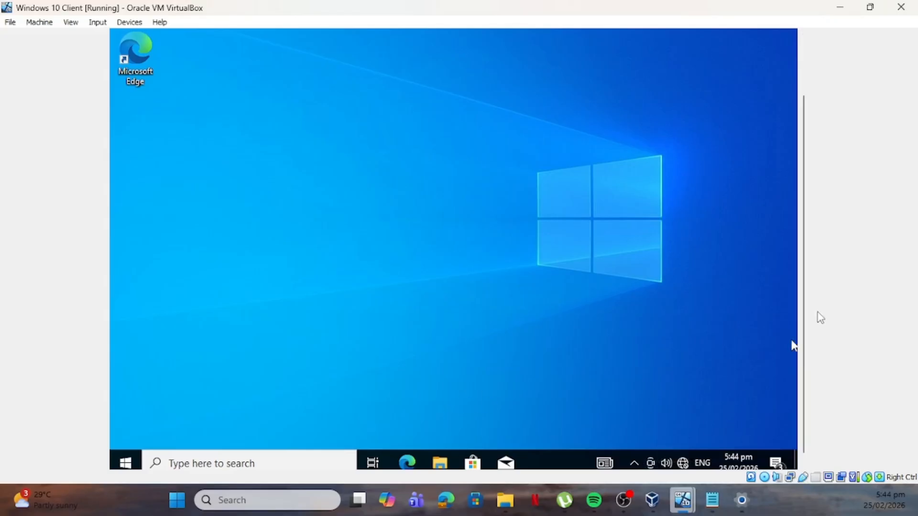
# Step: Open the client's advanced sharing settings and turn on network discovery and file and printer sharing for the Guest or Public profile
pyautogui.scroll(-1, 794, 342)
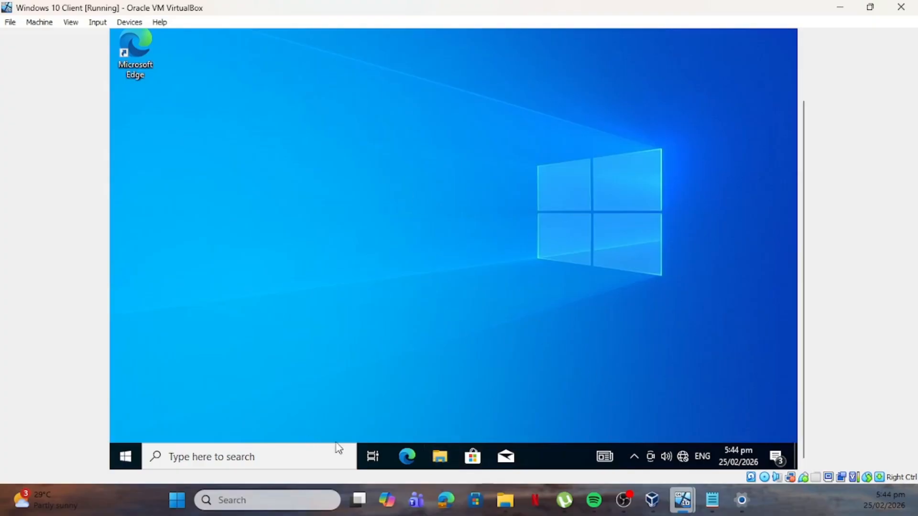
pyautogui.click(686, 460)
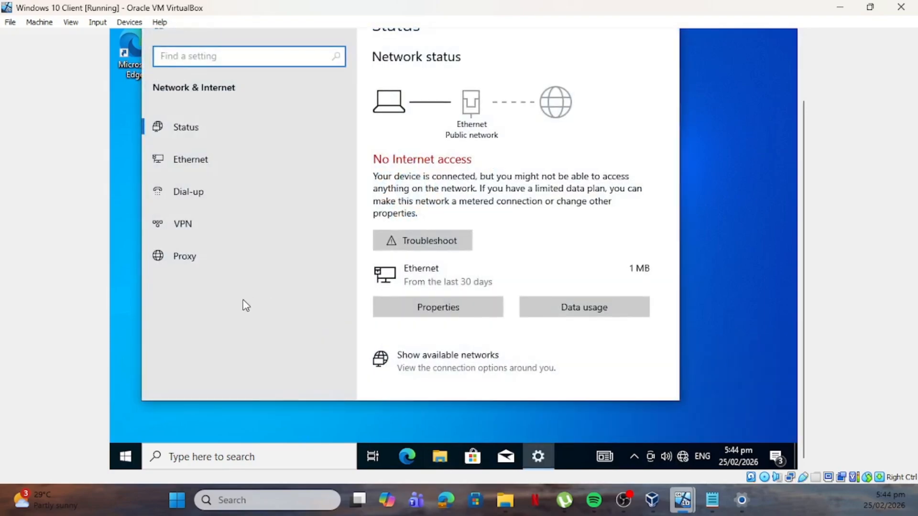
pyautogui.click(200, 167)
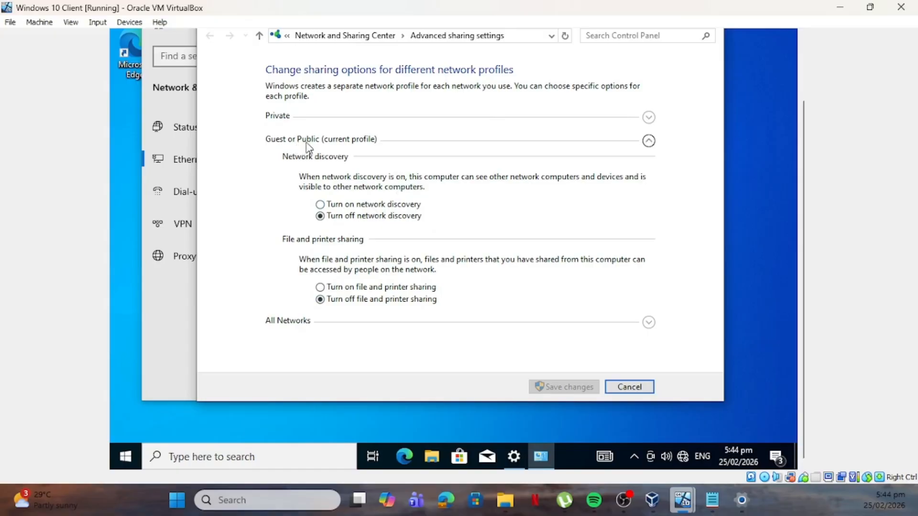
pyautogui.click(356, 205)
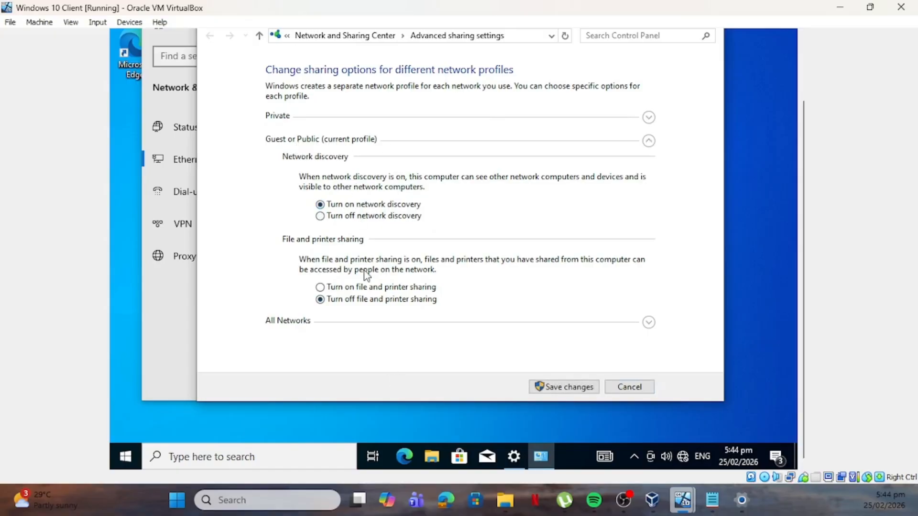
pyautogui.click(375, 290)
# Step: For All Networks, turn on Public folder sharing with read and write access and turn off password protected sharing
pyautogui.click(648, 323)
pyautogui.scroll(-1, 477, 304)
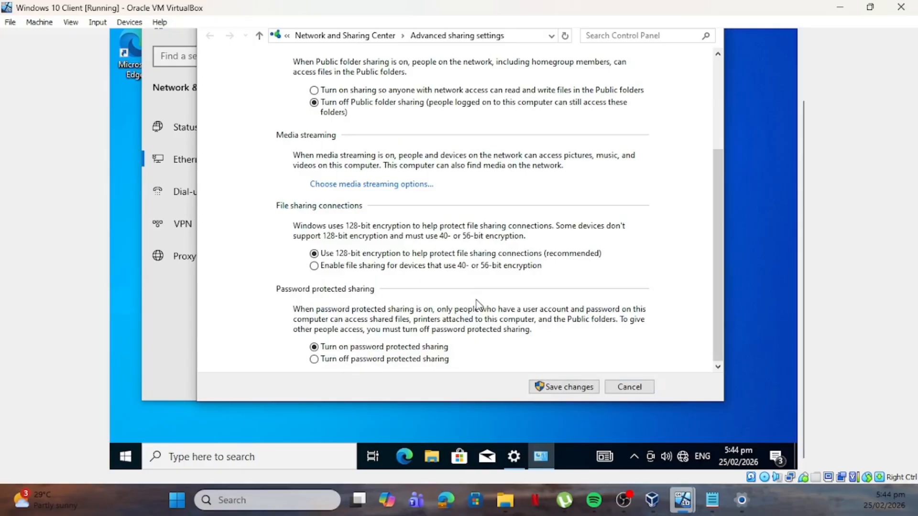
pyautogui.scroll(1, 369, 168)
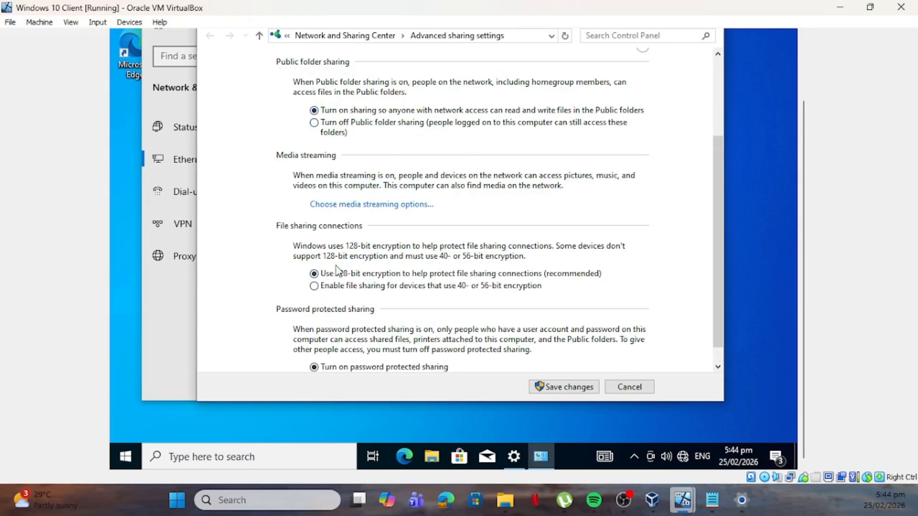
pyautogui.scroll(-1, 338, 267)
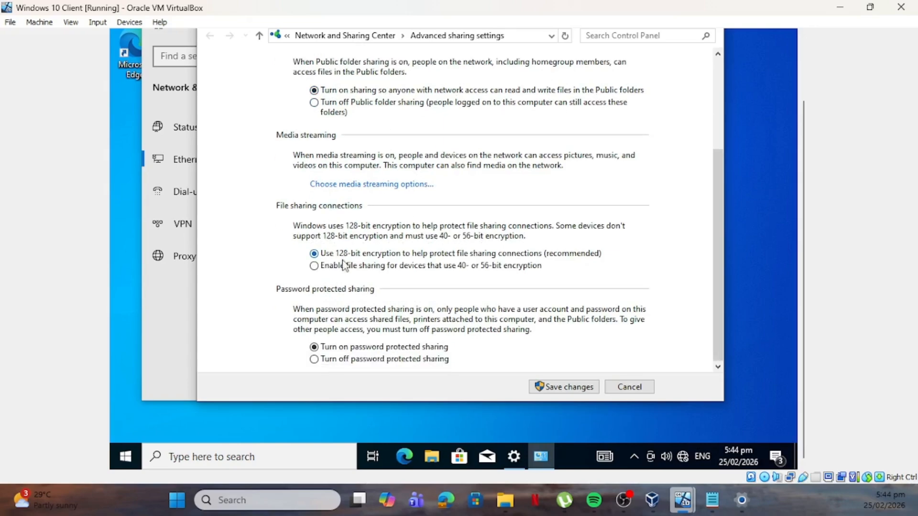
pyautogui.click(366, 363)
# Step: Review the chosen sharing options under the Private, Guest or Public and All Networks profiles
pyautogui.moveTo(717, 344); pyautogui.dragTo(704, 207)
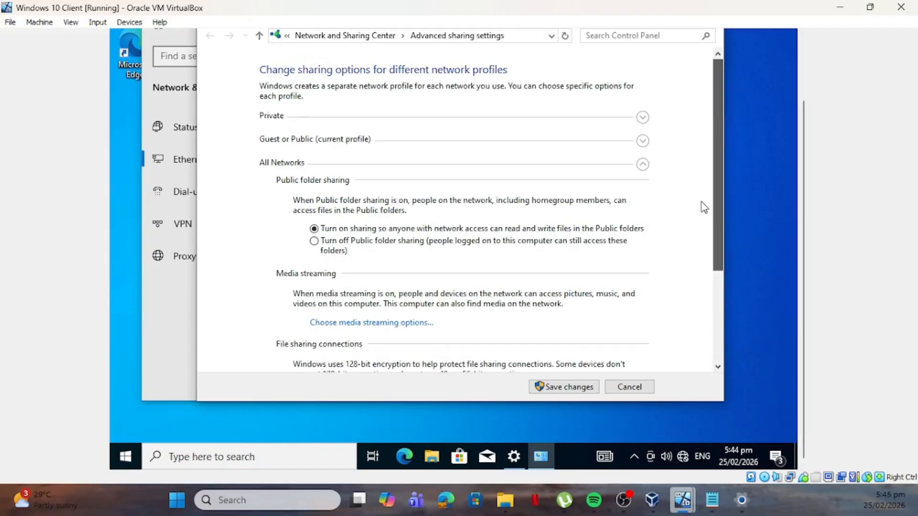
pyautogui.click(642, 141)
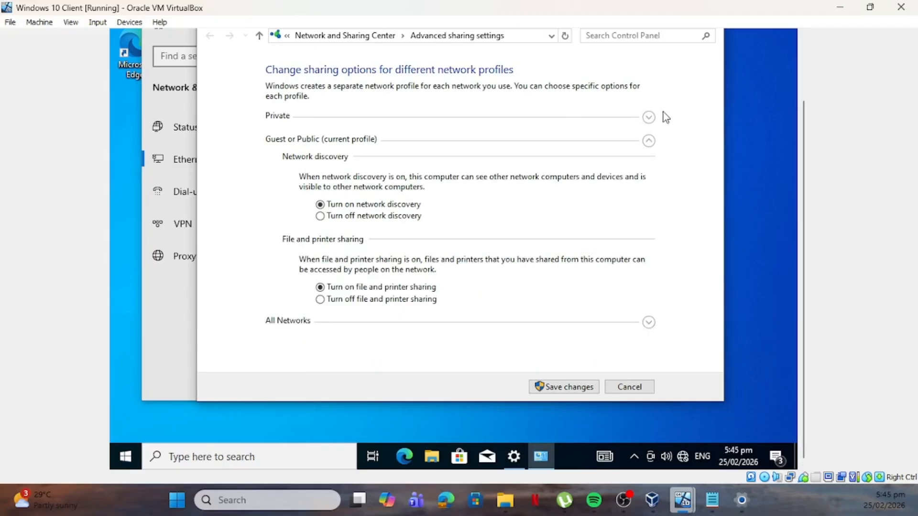
pyautogui.click(649, 118)
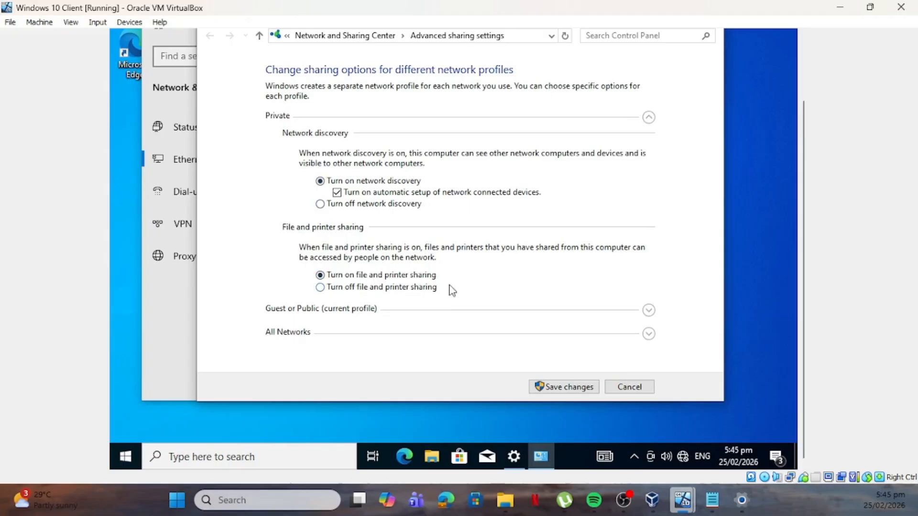
pyautogui.click(644, 312)
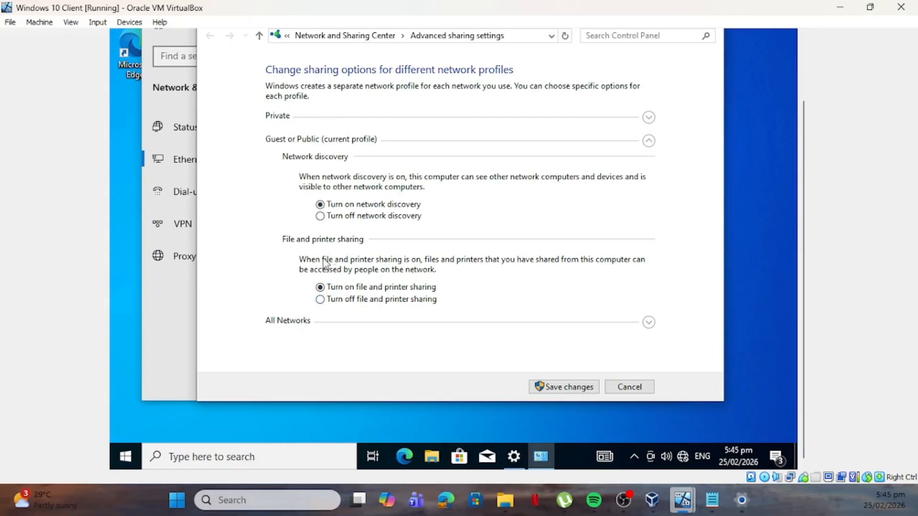
pyautogui.click(649, 323)
pyautogui.scroll(-2, 495, 322)
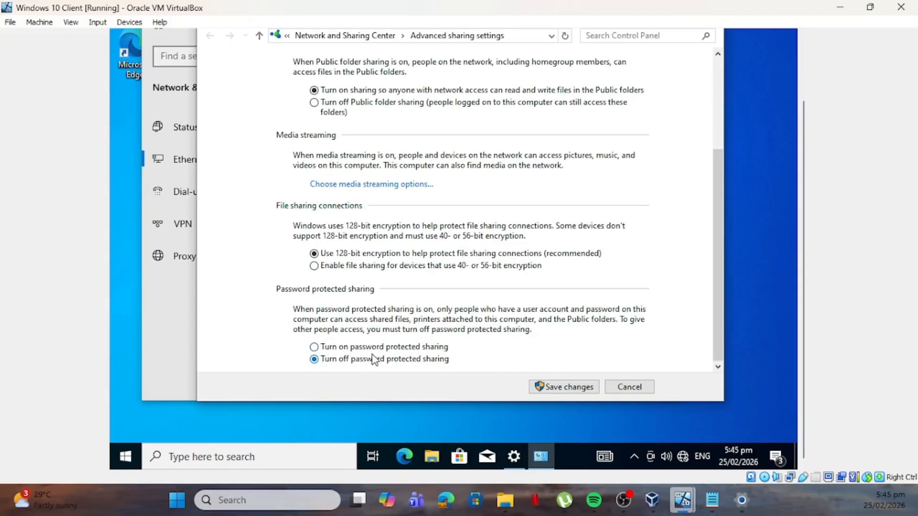
pyautogui.scroll(2, 421, 327)
pyautogui.scroll(2, 420, 327)
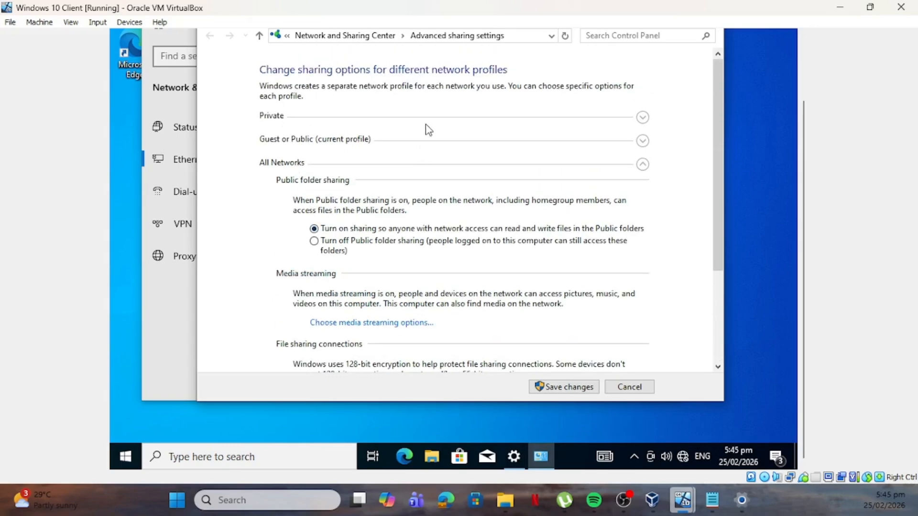
# Step: Check the client's Private and Guest or Public sharing options, then save the advanced sharing changes
pyautogui.click(643, 118)
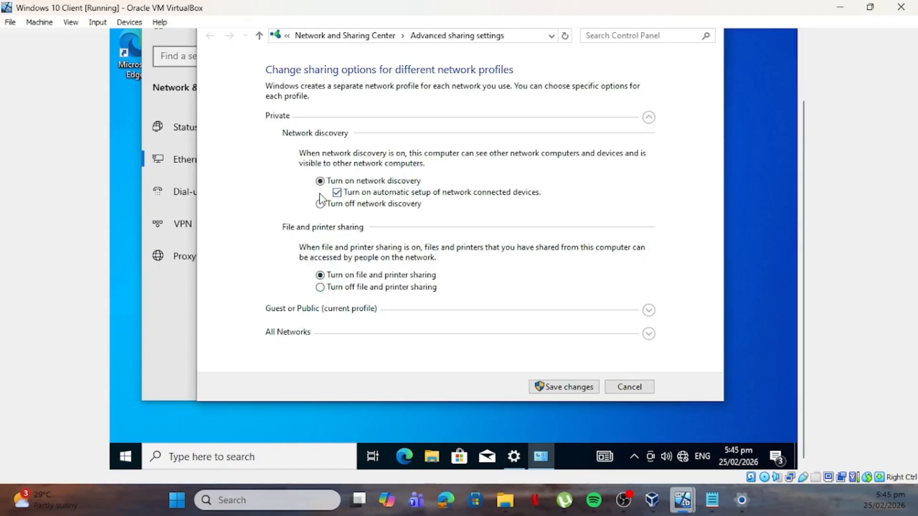
pyautogui.click(650, 311)
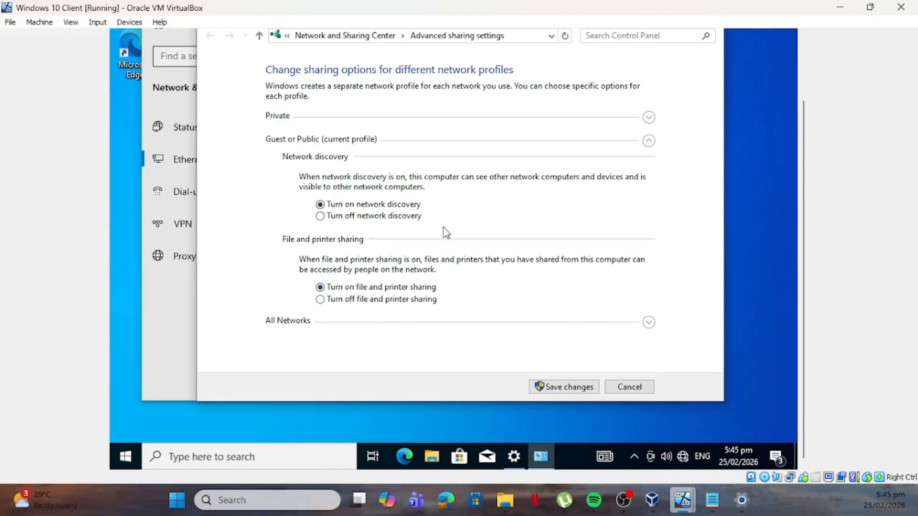
pyautogui.click(568, 390)
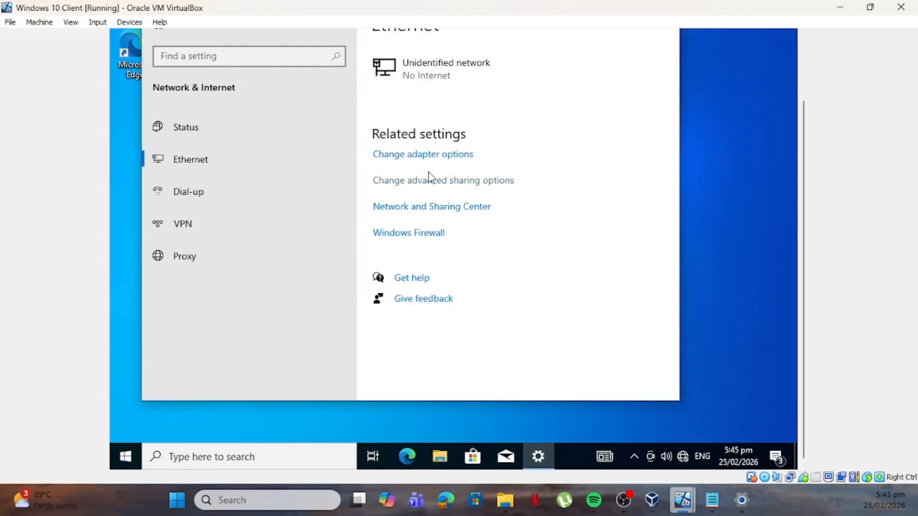
# Step: Switch to the Server virtual machine and open its advanced sharing settings through the Ethernet network settings
pyautogui.moveTo(682, 500)
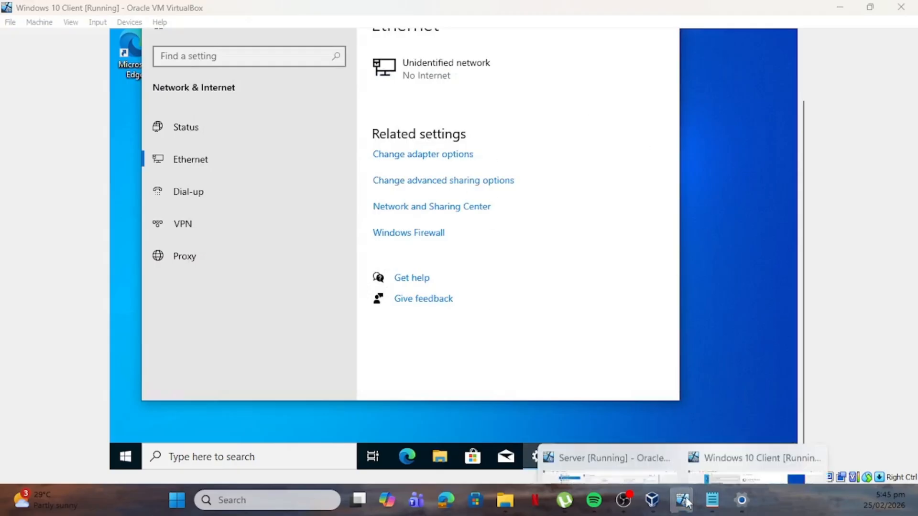
pyautogui.click(605, 458)
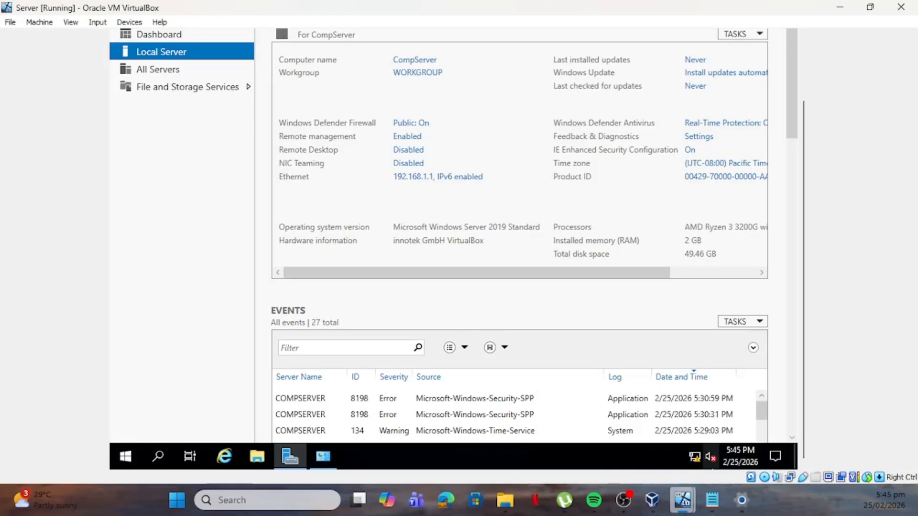
pyautogui.click(693, 457)
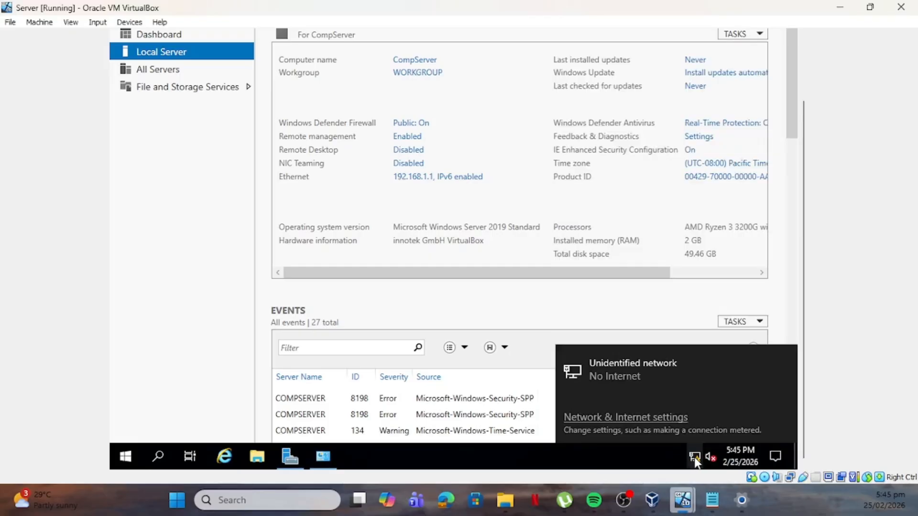
pyautogui.click(649, 423)
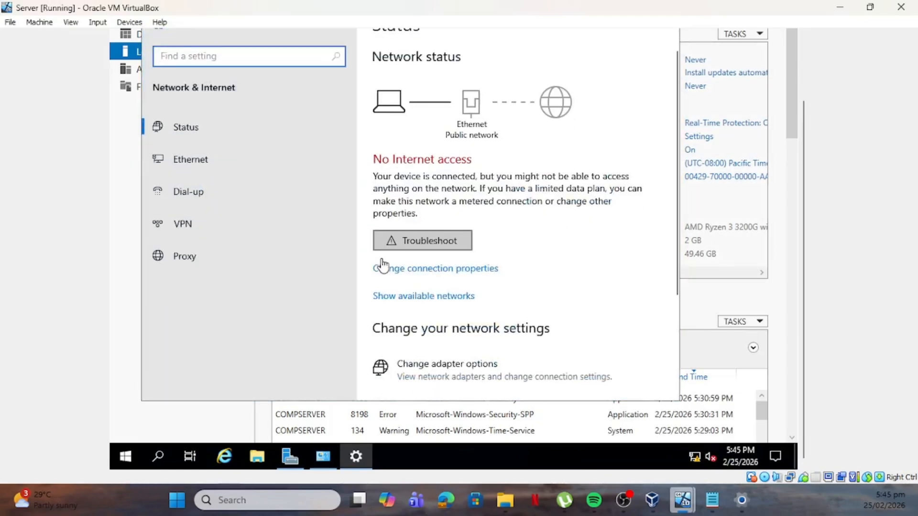
pyautogui.scroll(-3, 475, 285)
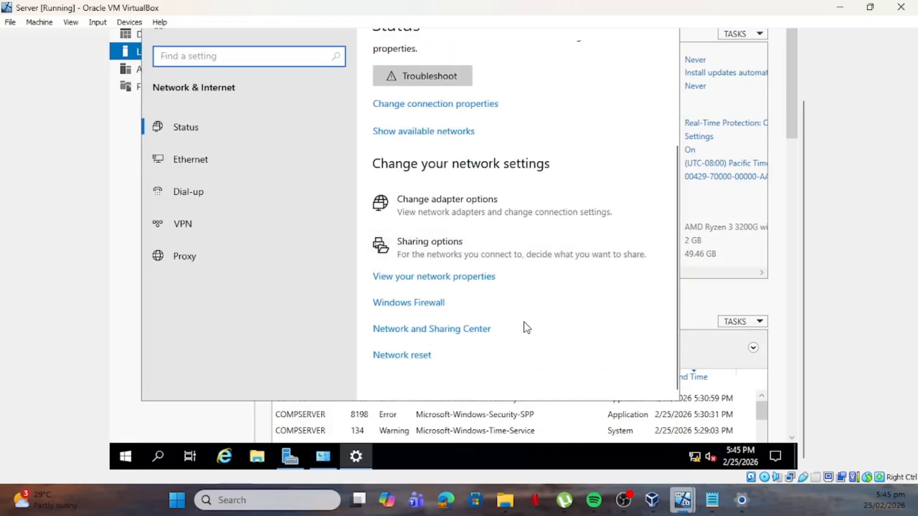
pyautogui.scroll(3, 526, 328)
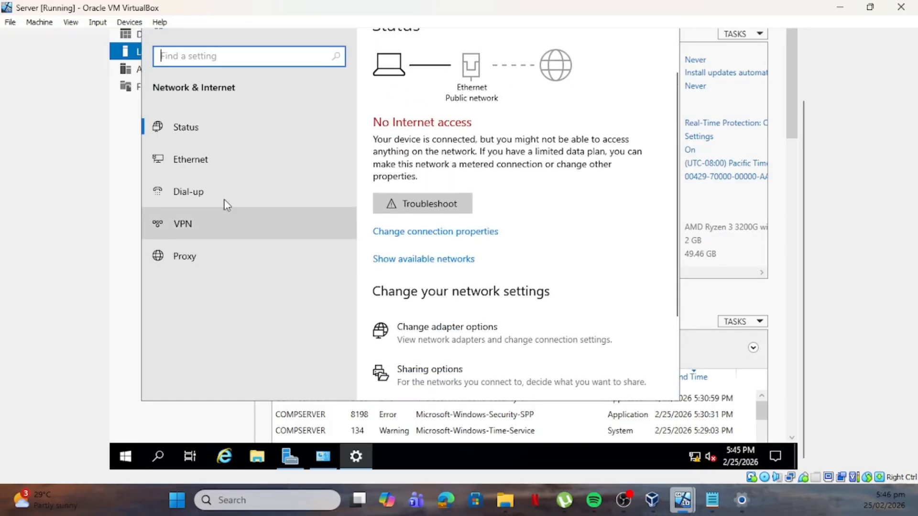
pyautogui.click(222, 159)
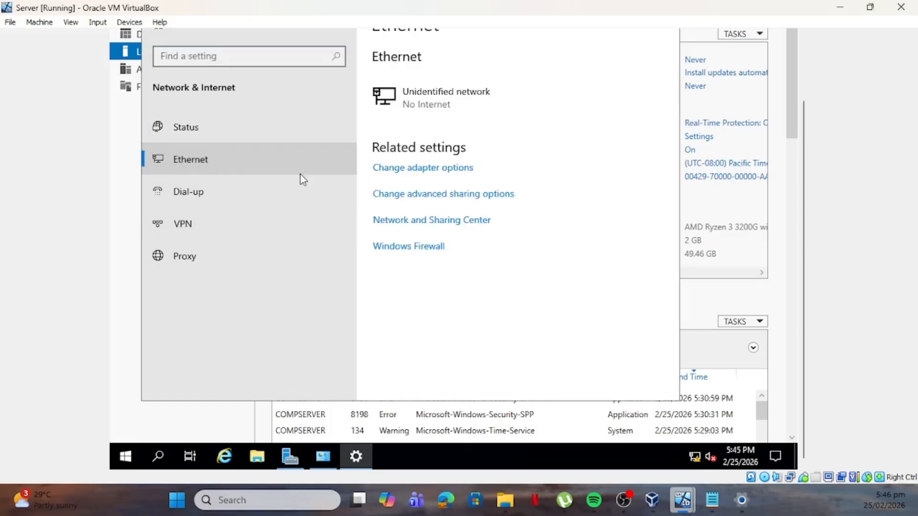
pyautogui.click(453, 221)
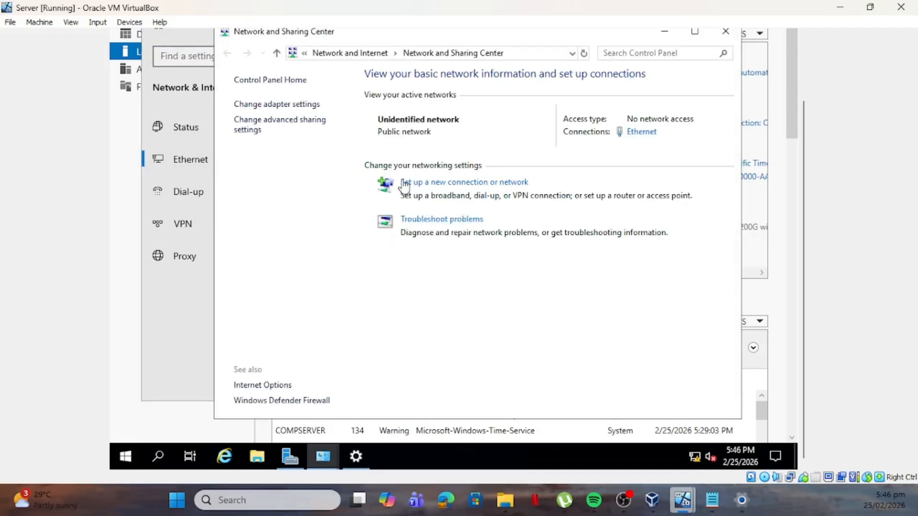
pyautogui.click(246, 125)
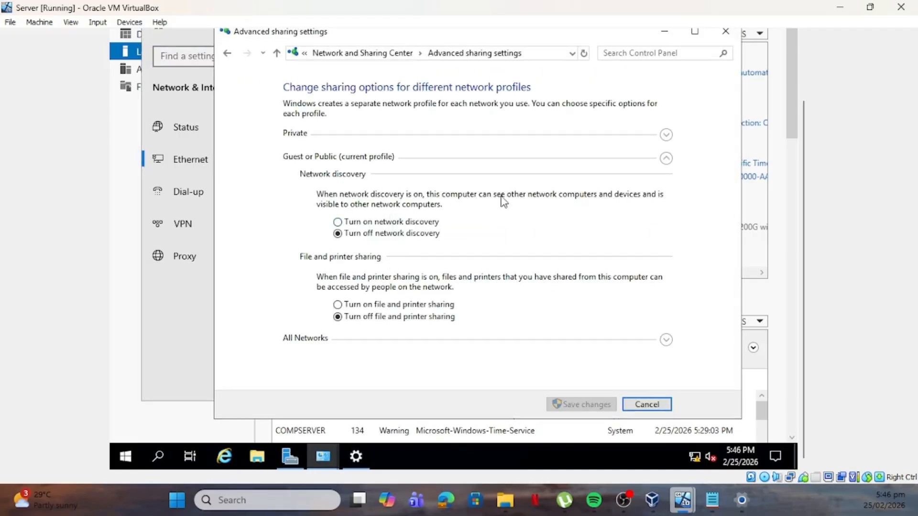
# Step: Turn on network discovery and file and printer sharing for the server's Guest or Public profile, and turn off password protected sharing for All Networks
pyautogui.click(381, 222)
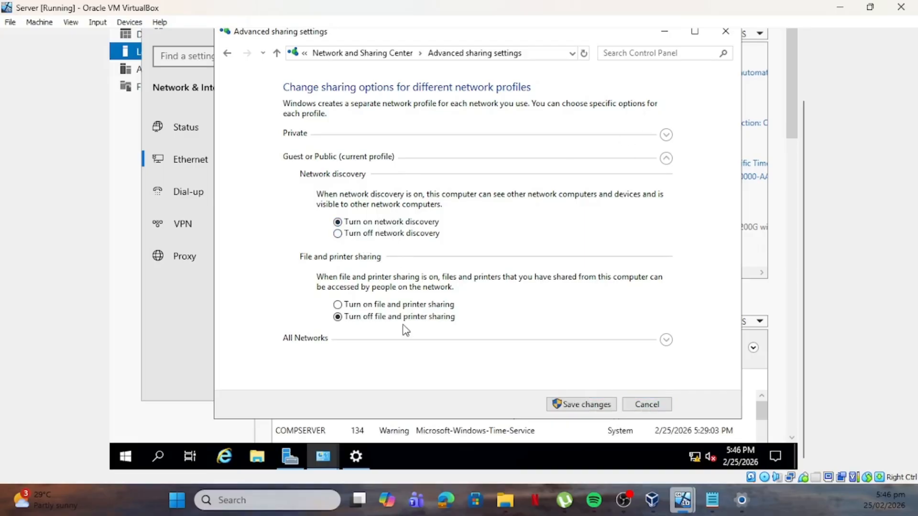
pyautogui.click(406, 305)
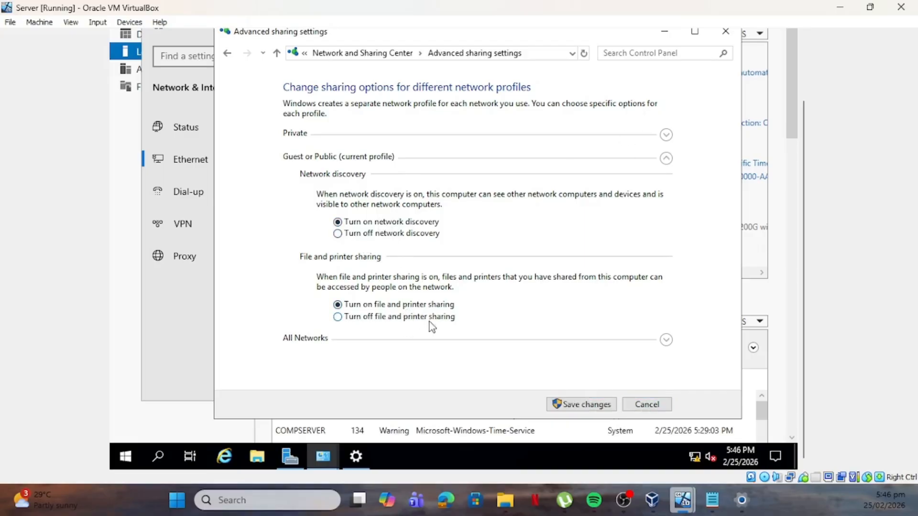
pyautogui.click(666, 340)
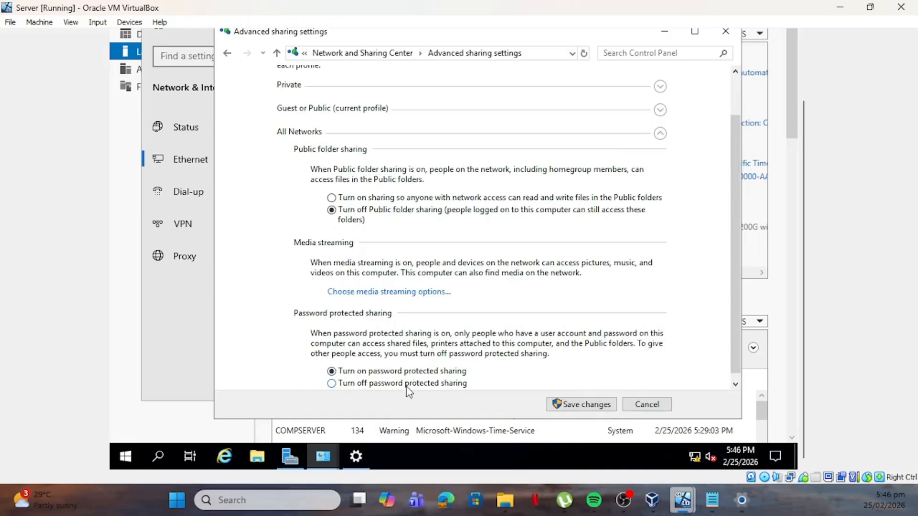
pyautogui.scroll(1, 453, 387)
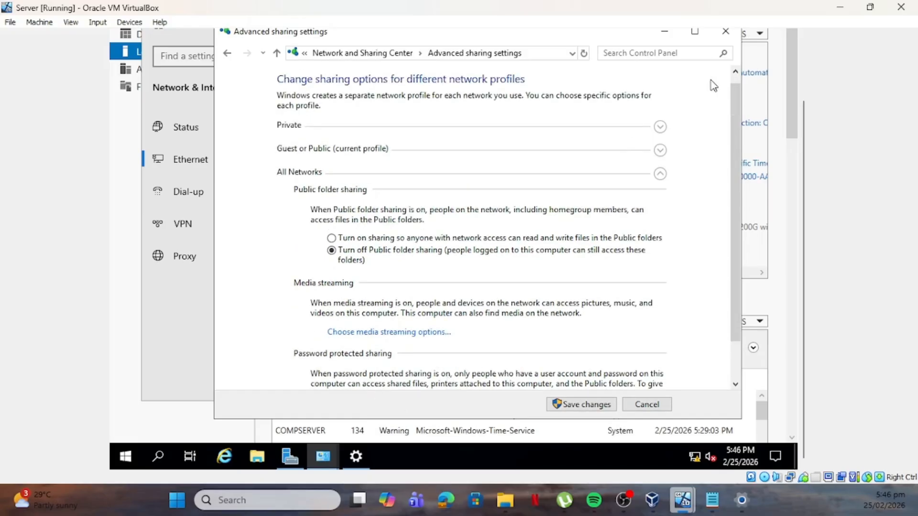
pyautogui.click(660, 150)
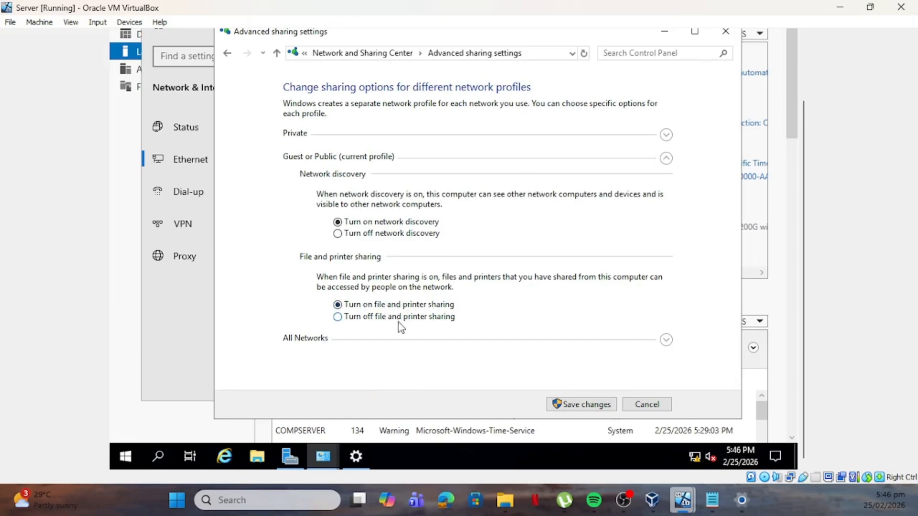
# Step: Turn on network discovery and file and printer sharing for the server's Private profile and recheck the Guest or Public profile
pyautogui.click(666, 134)
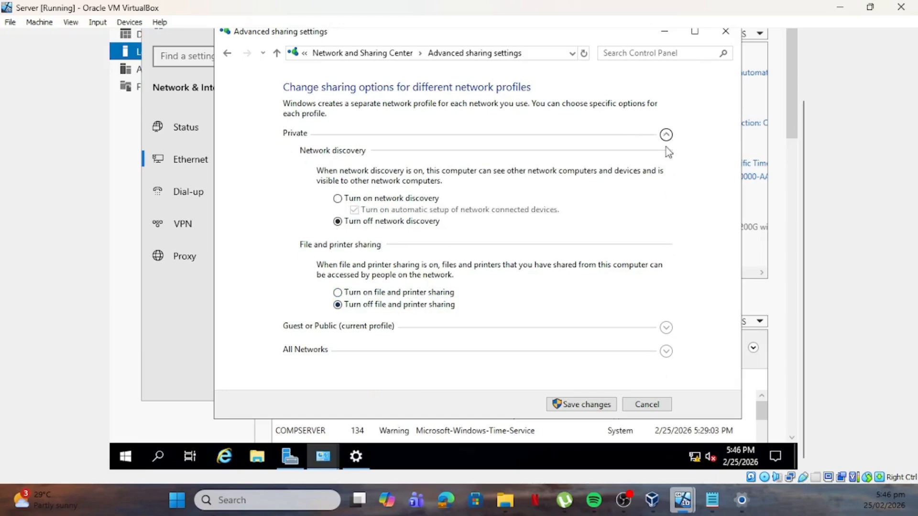
pyautogui.click(393, 199)
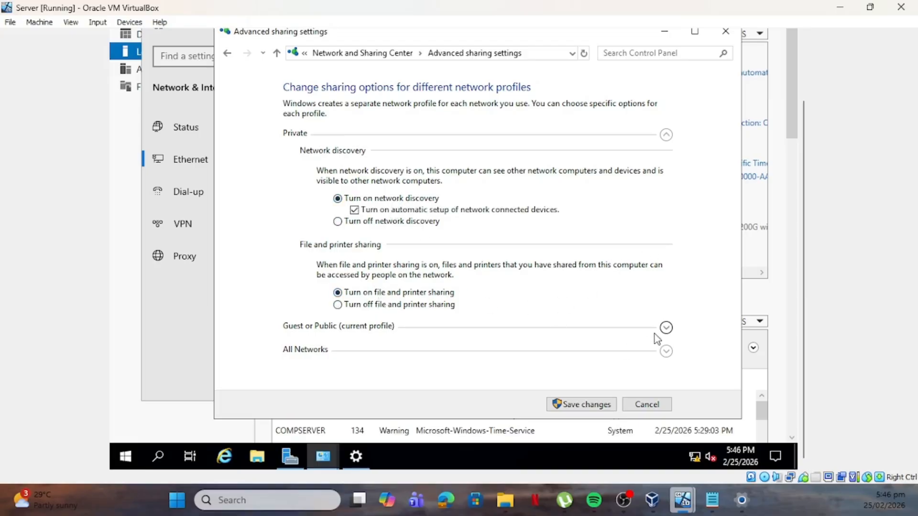
pyautogui.click(666, 328)
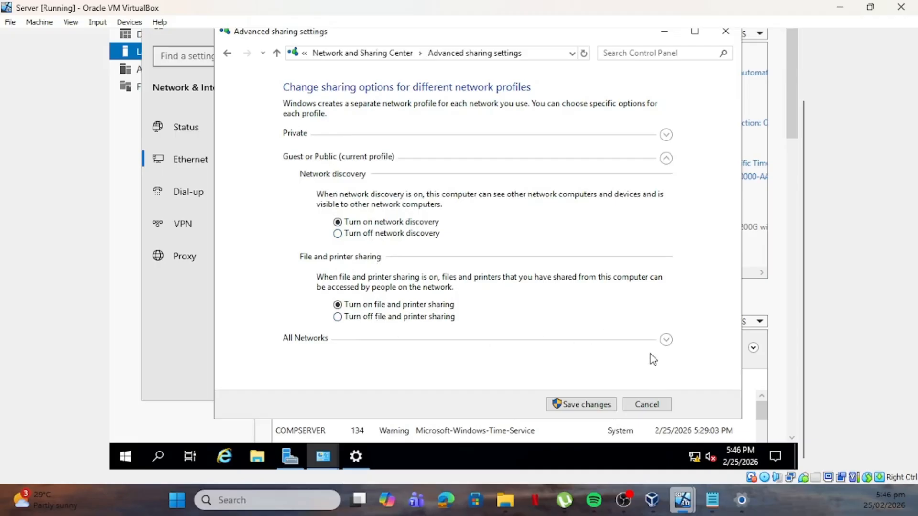
# Step: For All Networks on the server, turn on Public folder sharing with read and write access and save the changes
pyautogui.click(666, 340)
pyautogui.scroll(-1, 412, 373)
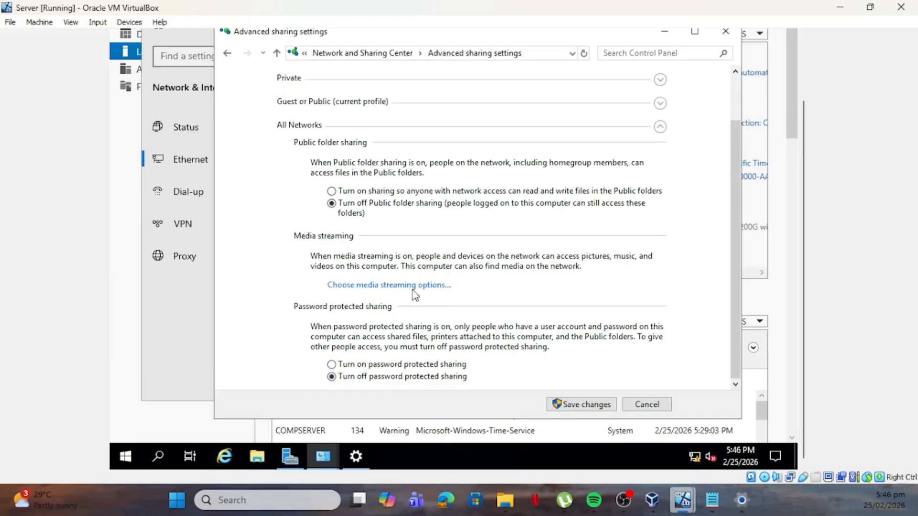
pyautogui.click(414, 192)
pyautogui.scroll(1, 386, 328)
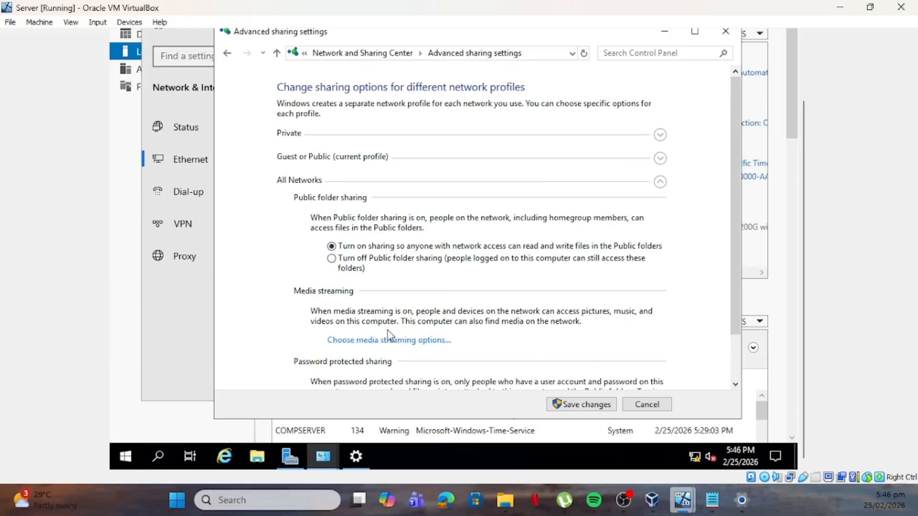
pyautogui.scroll(-1, 385, 329)
pyautogui.click(563, 407)
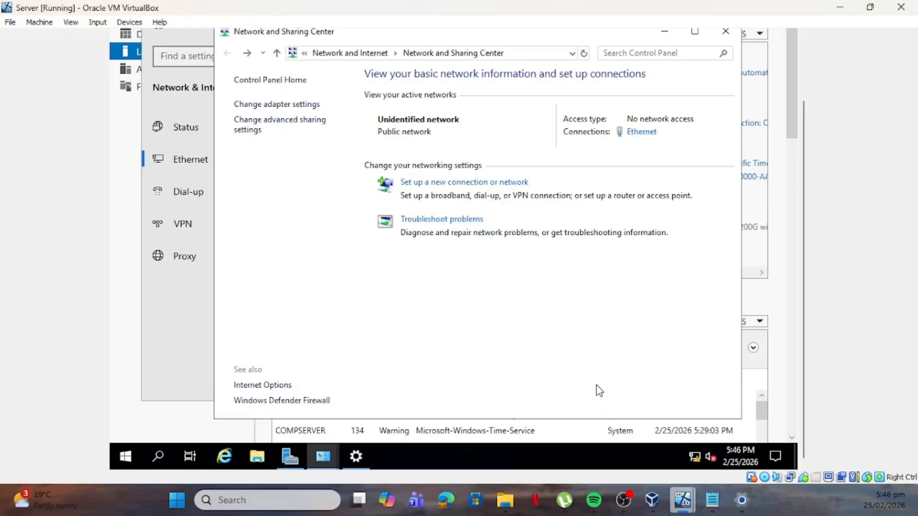
# Step: Close the server's Network and Sharing Center and Settings windows
pyautogui.scroll(2, 811, 157)
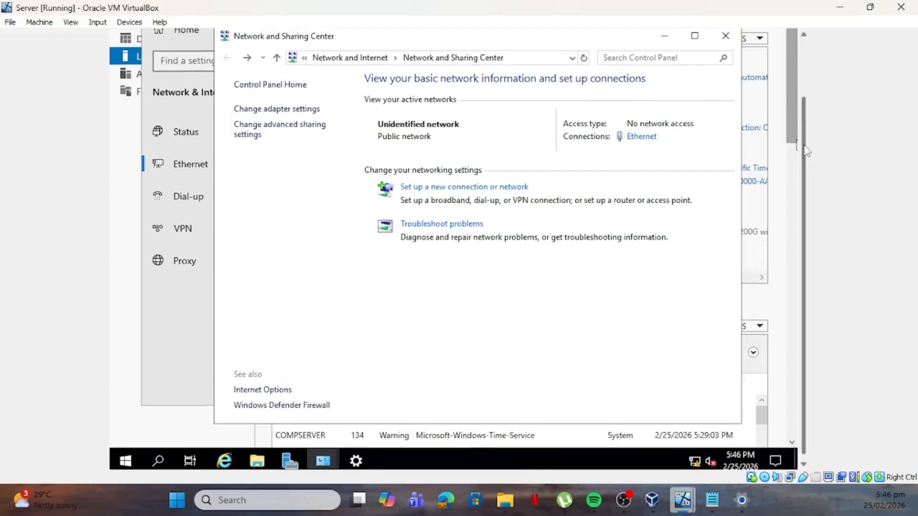
pyautogui.click(726, 67)
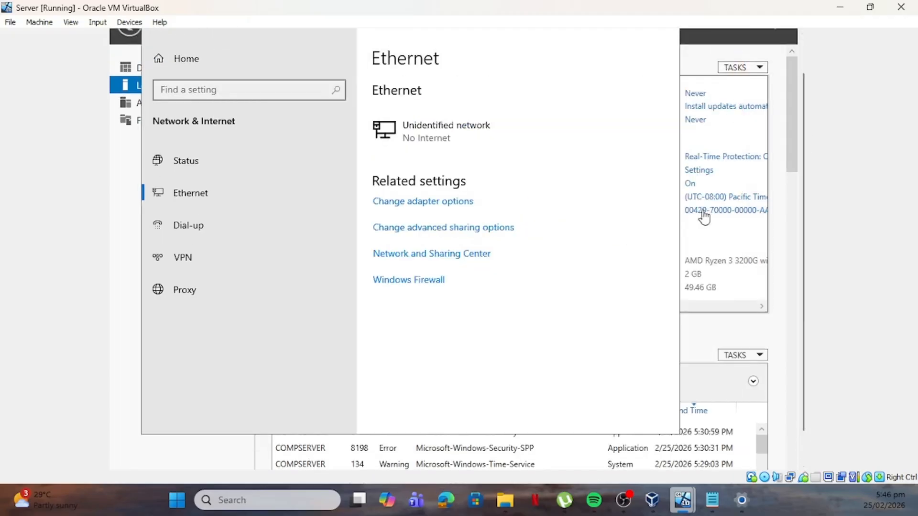
pyautogui.moveTo(806, 150)
pyautogui.mouseDown()
pyautogui.moveTo(807, 106)
pyautogui.moveTo(804, 189)
pyautogui.moveTo(800, 131)
pyautogui.moveTo(804, 195)
pyautogui.moveTo(810, 139)
pyautogui.moveTo(810, 201)
pyautogui.moveTo(805, 138)
pyautogui.mouseUp()
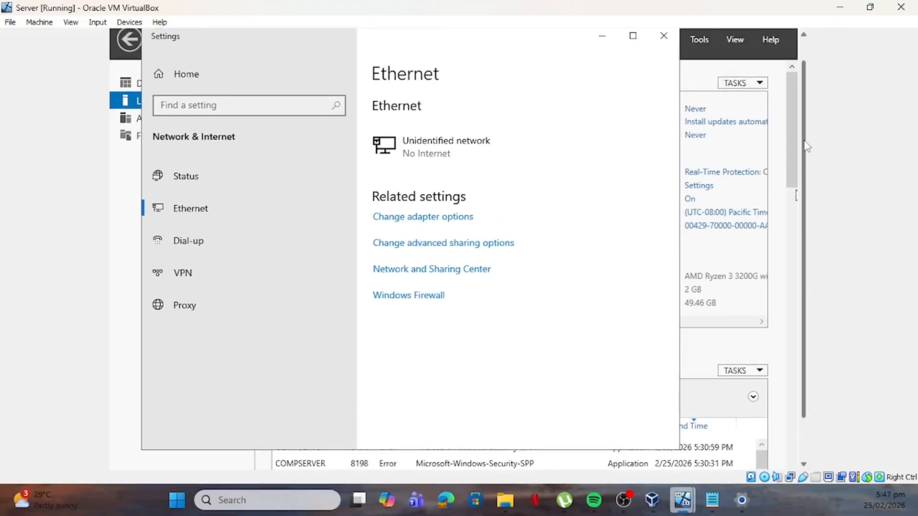
pyautogui.click(664, 37)
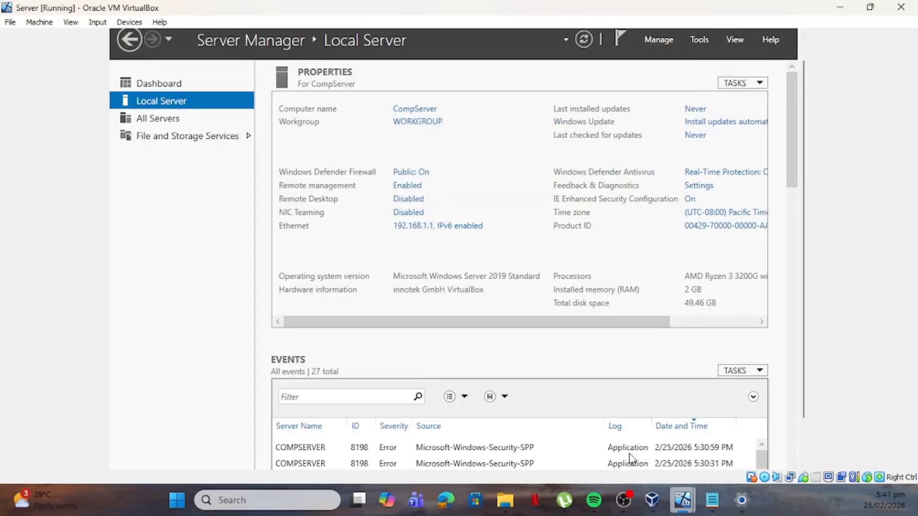
# Step: Switch to the Notepad notes, add the line "check the connection" below "advanced network settings", and minimize the notes
pyautogui.click(711, 500)
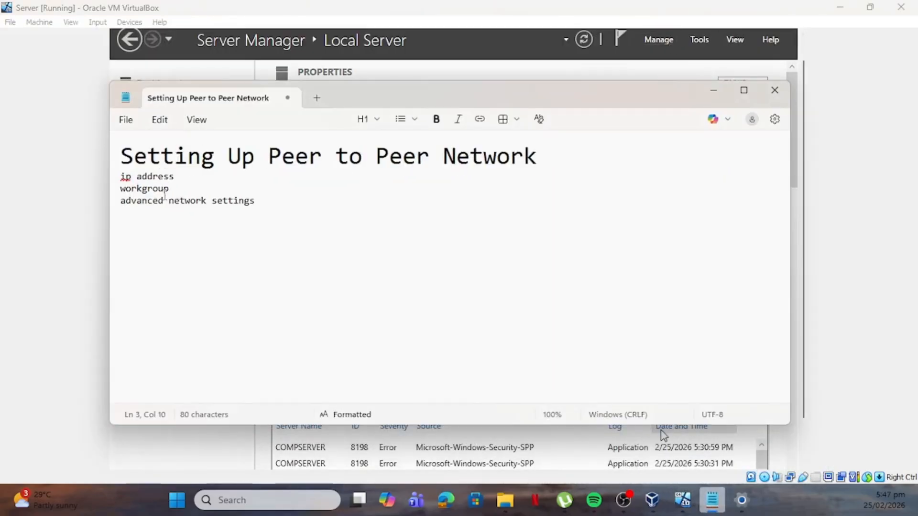
pyautogui.moveTo(121, 177); pyautogui.dragTo(268, 201)
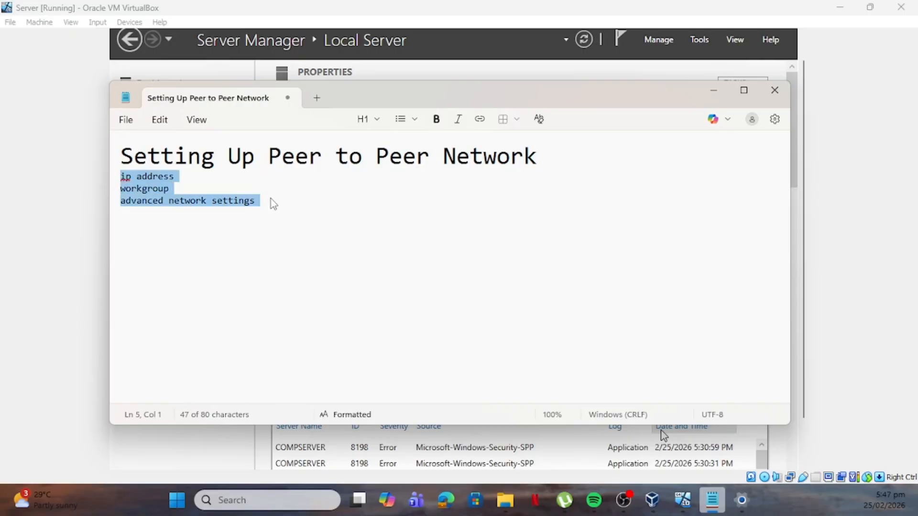
pyautogui.click(273, 205)
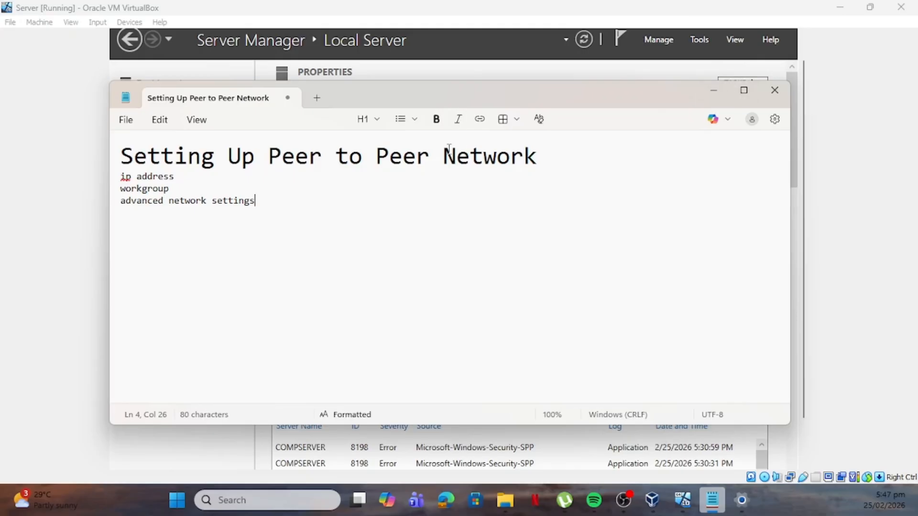
pyautogui.press('Return')
pyautogui.write('ceh')
pyautogui.write('ck the c')
pyautogui.write('onnection')
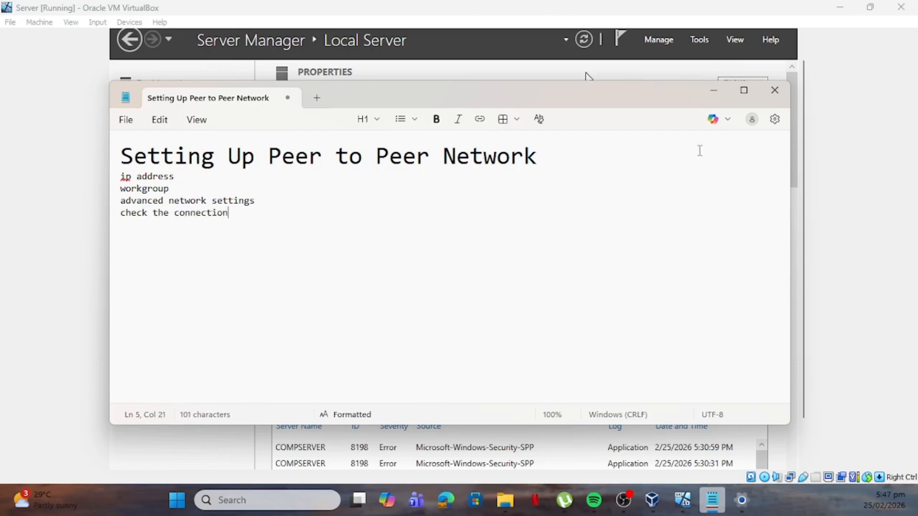
pyautogui.click(712, 91)
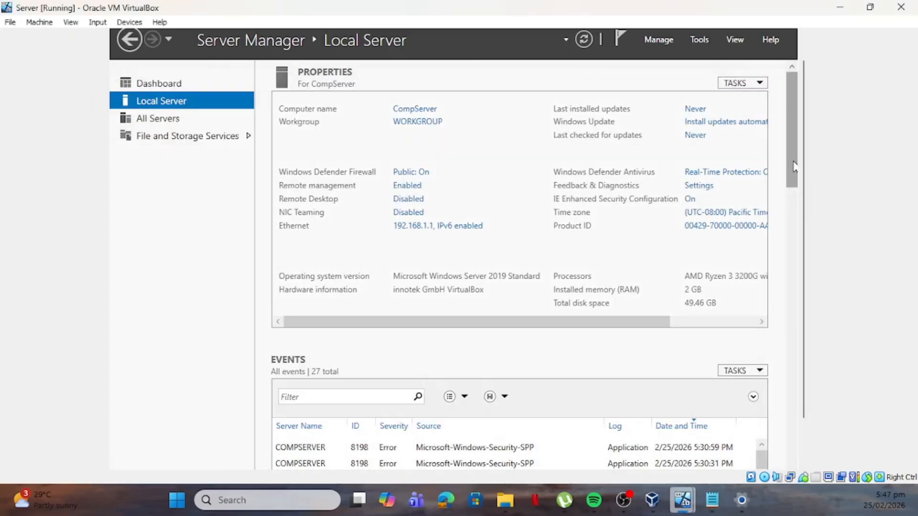
# Step: Reopen the notes, append "- PING command" to the "check the connection" line, and close Notepad
pyautogui.click(712, 500)
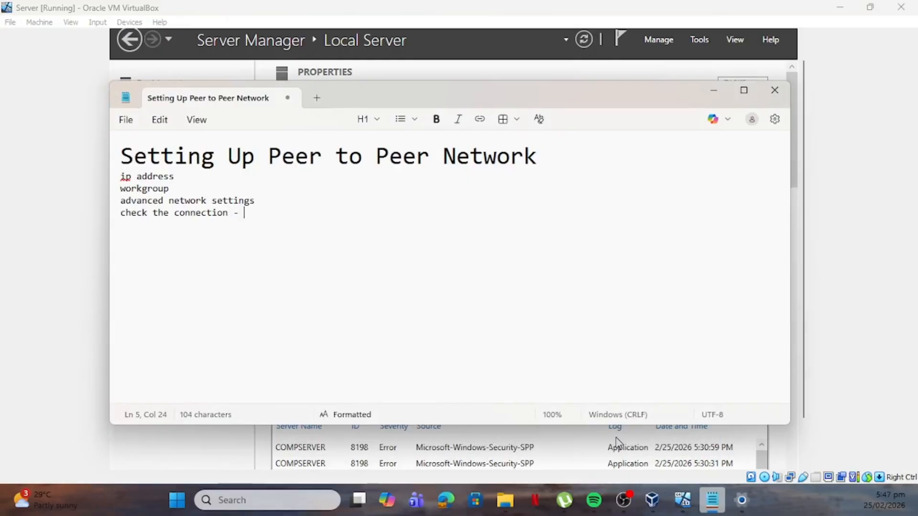
pyautogui.write('- PING command')
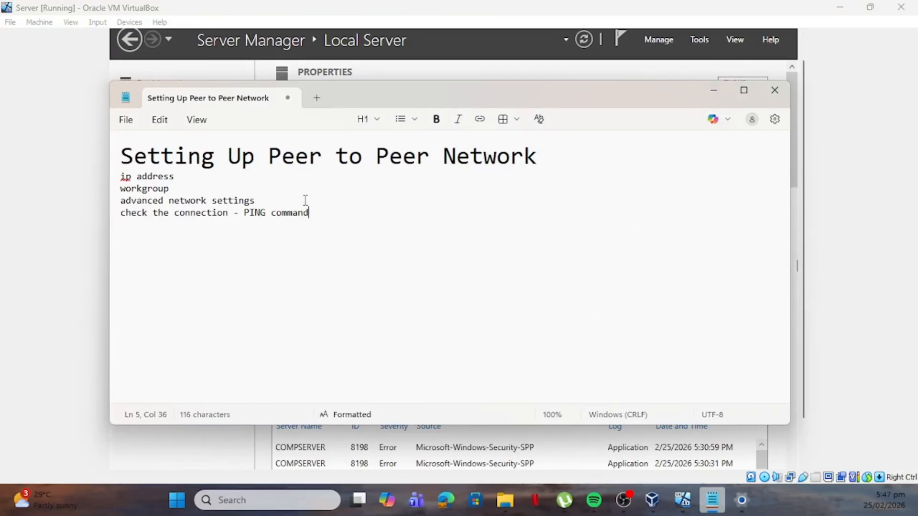
pyautogui.click(775, 90)
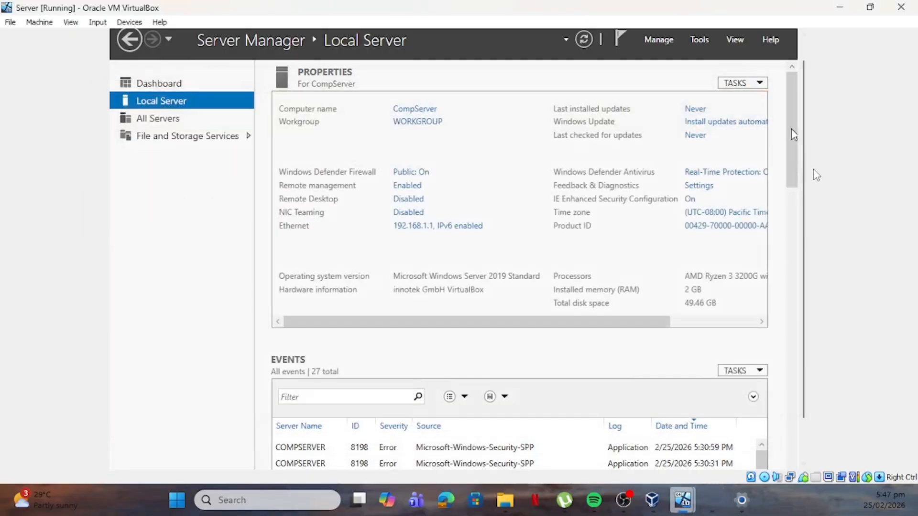
# Step: Launch cmd through the Run dialog on the server and enter the start of a ping command at its prompt
pyautogui.scroll(-15, 794, 158)
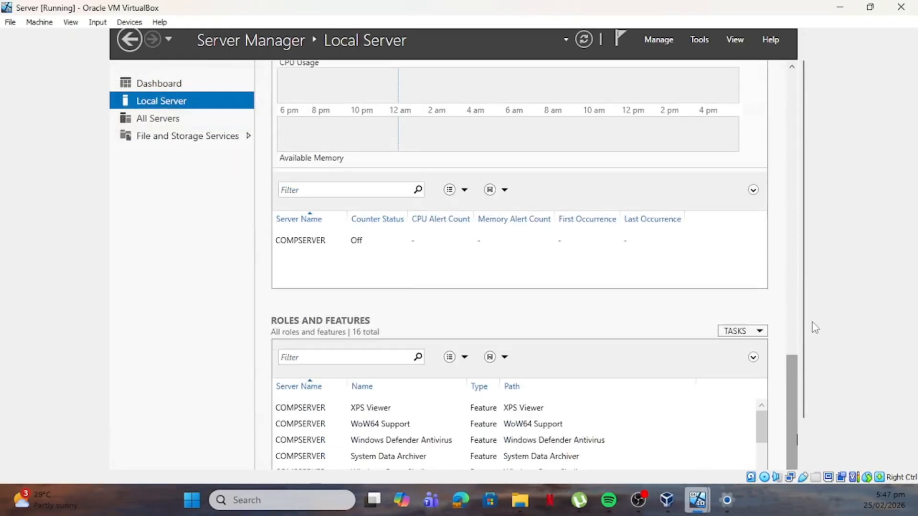
pyautogui.scroll(-2, 805, 329)
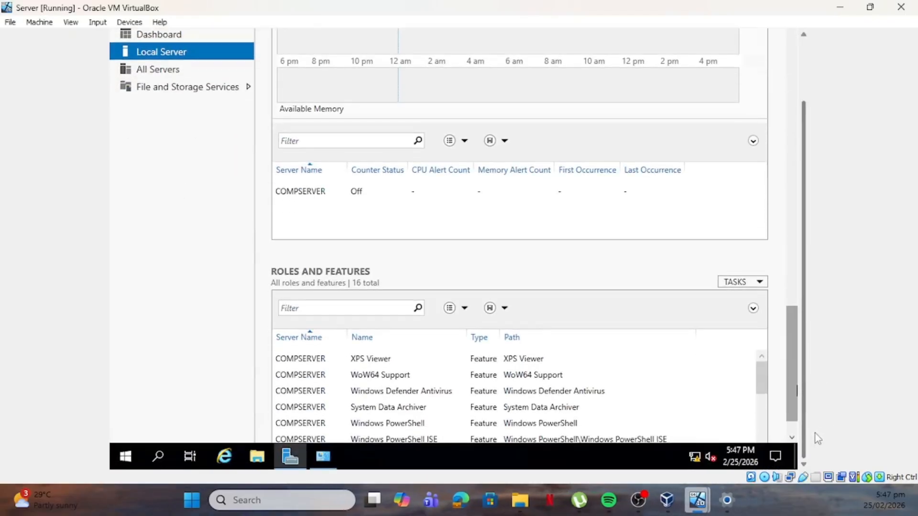
pyautogui.click(158, 458)
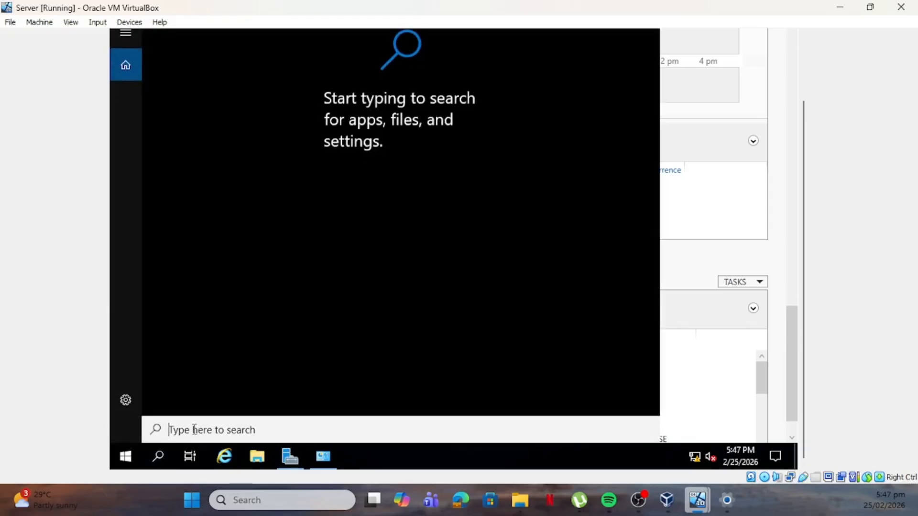
pyautogui.write('run')
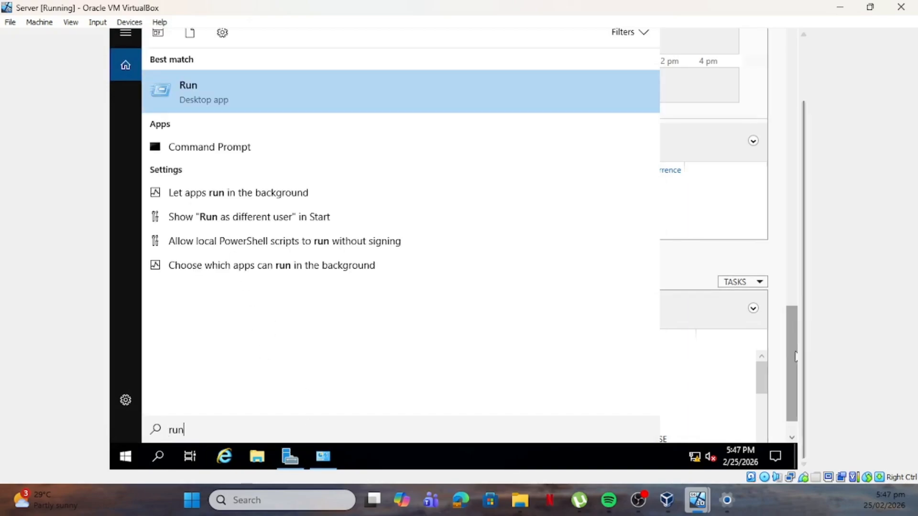
pyautogui.click(233, 100)
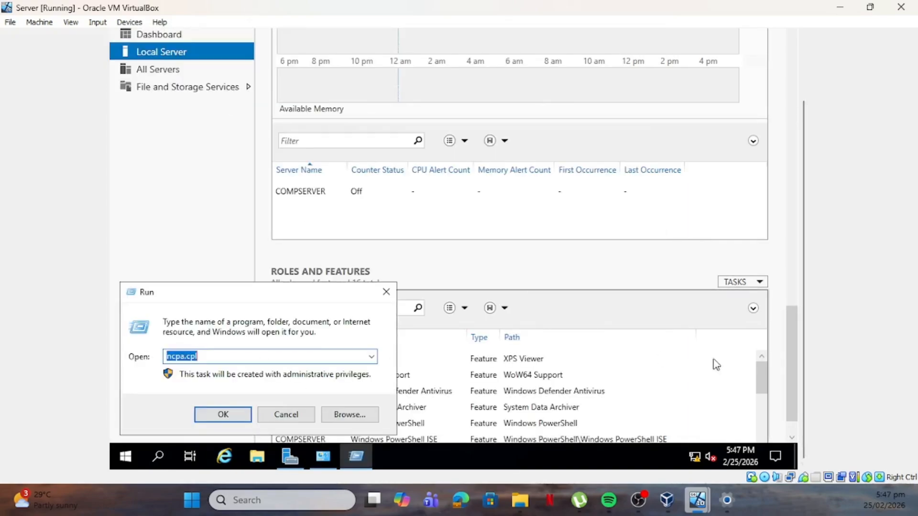
pyautogui.click(293, 359)
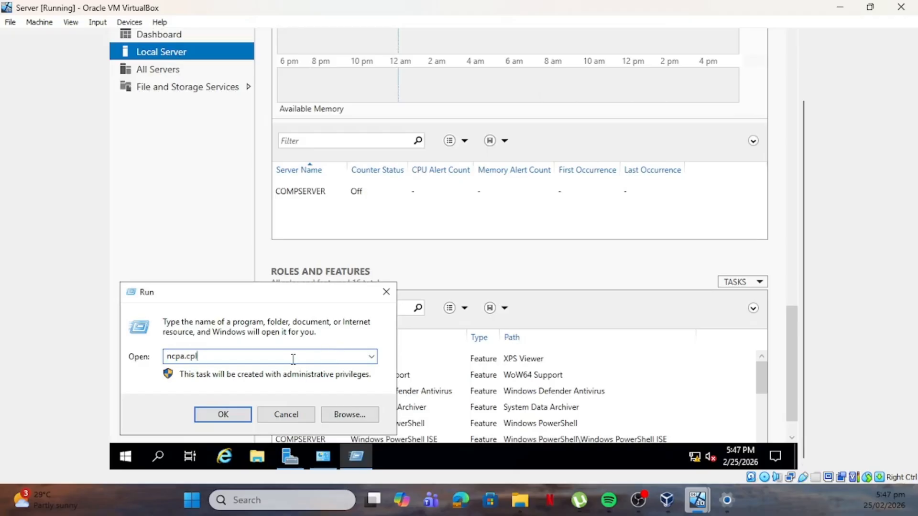
pyautogui.moveTo(289, 356); pyautogui.dragTo(111, 340)
pyautogui.write('cmd')
pyautogui.press('Return')
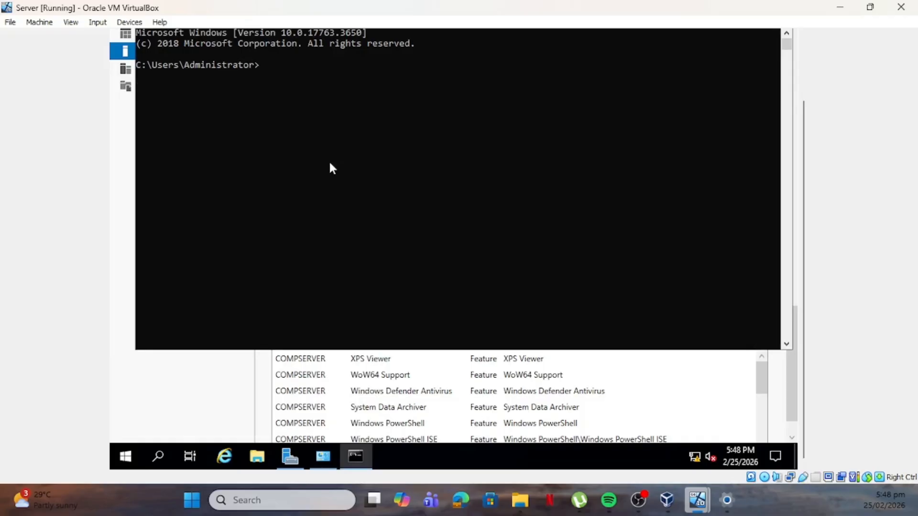
pyautogui.write('ping')
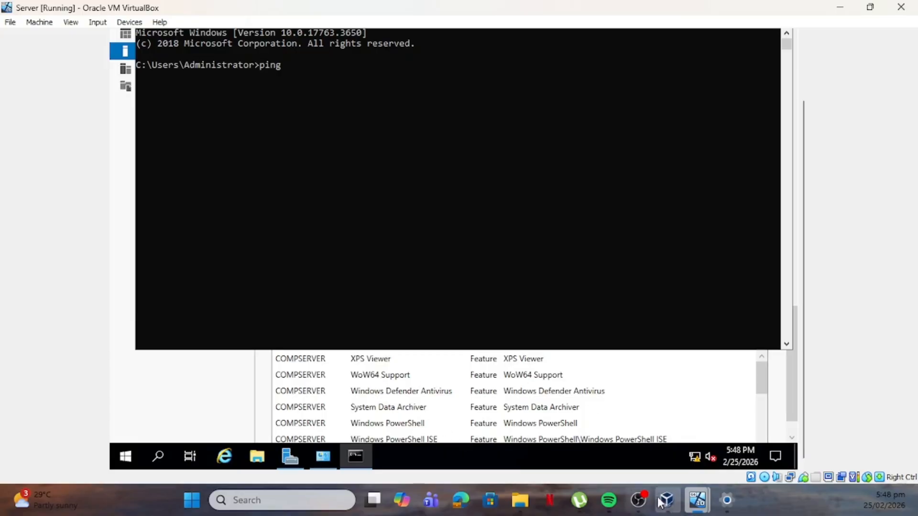
# Step: Switch to the Windows 10 Client VM and open its Ethernet adapter's connection details to look up the IPv4 address
pyautogui.moveTo(692, 503)
pyautogui.click(769, 432)
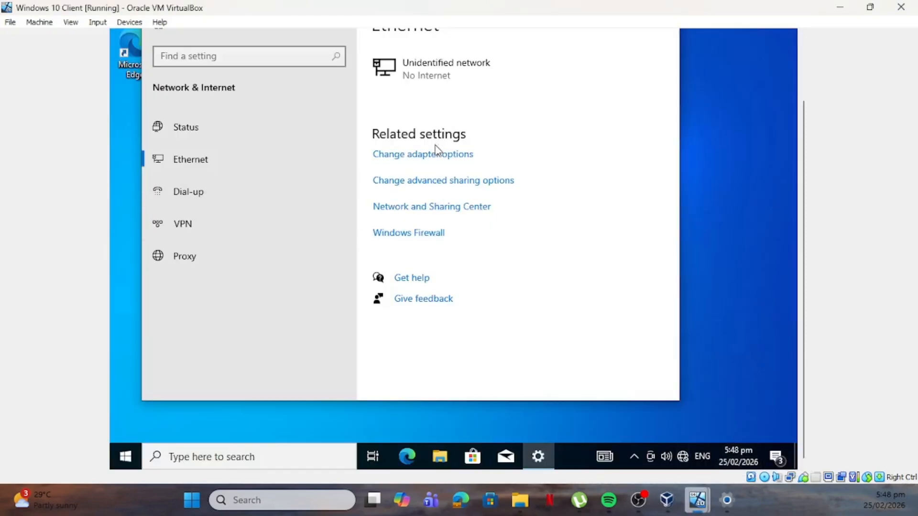
pyautogui.click(445, 164)
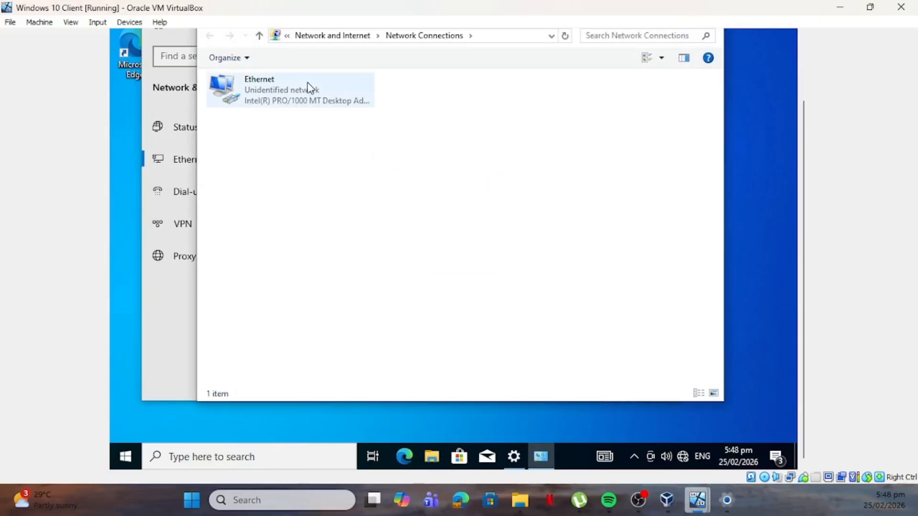
pyautogui.click(305, 96)
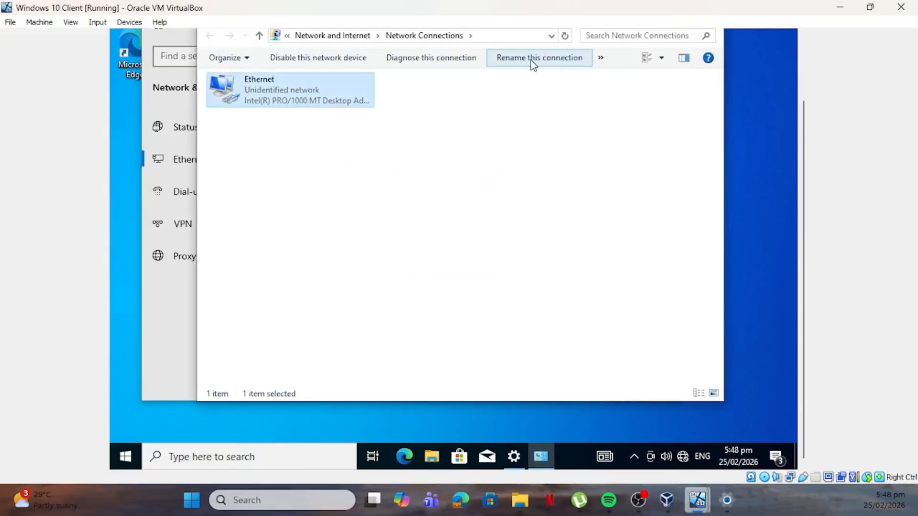
pyautogui.click(601, 57)
pyautogui.click(550, 119)
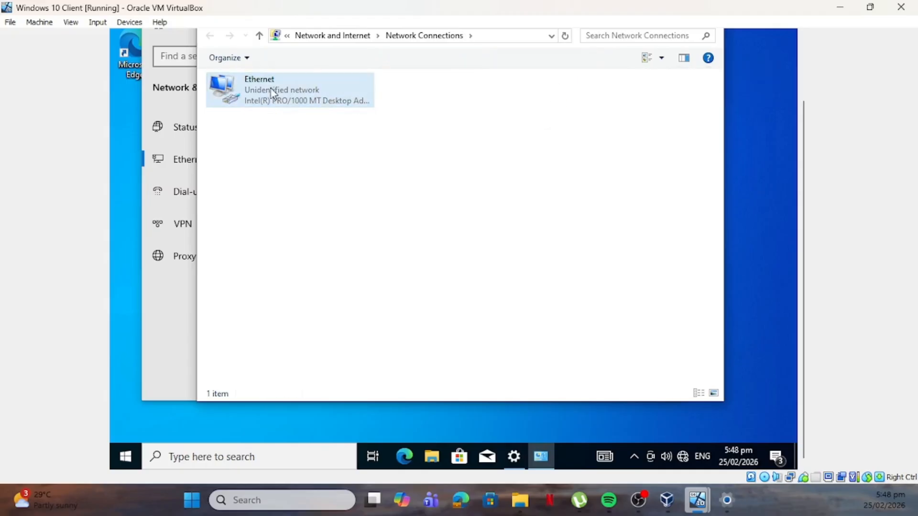
pyautogui.rightClick(275, 96)
pyautogui.click(317, 118)
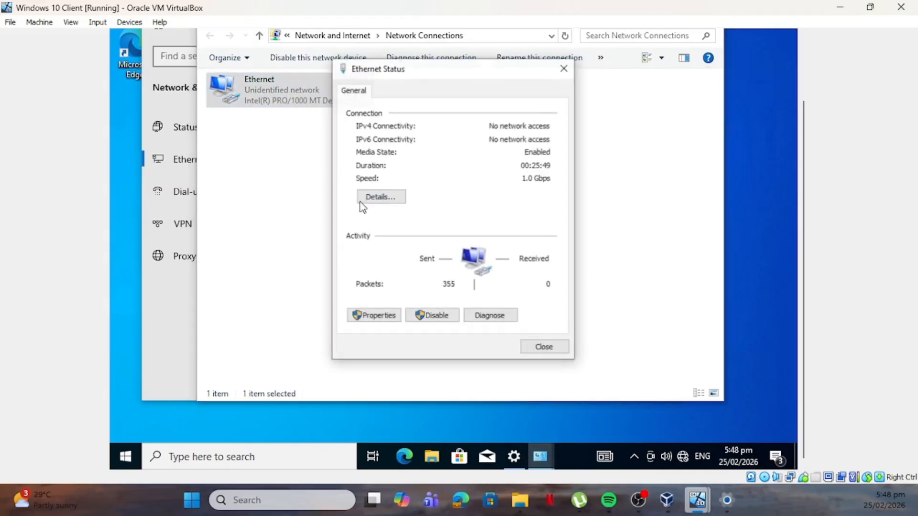
pyautogui.click(385, 198)
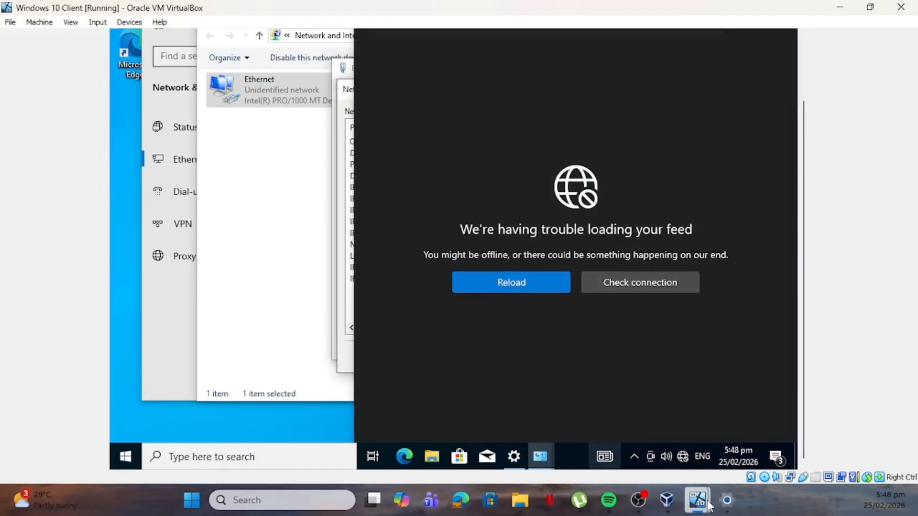
# Step: Return to the Server VM and complete the command as ping 192.168.1.2 without running it
pyautogui.moveTo(709, 505)
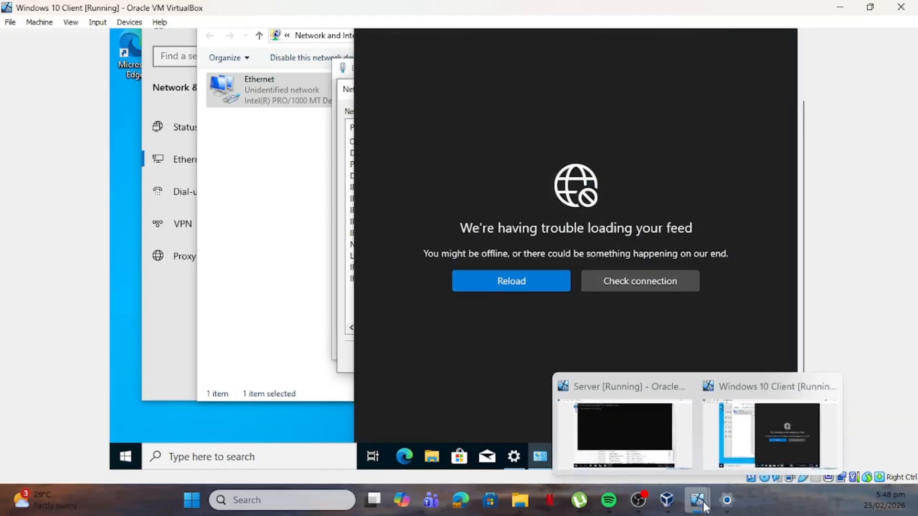
pyautogui.click(630, 432)
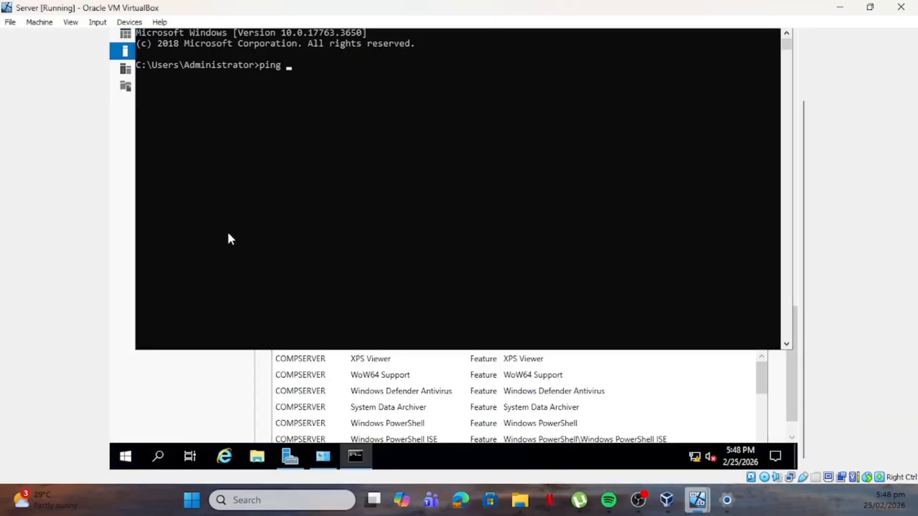
pyautogui.write('192.168.1.2')
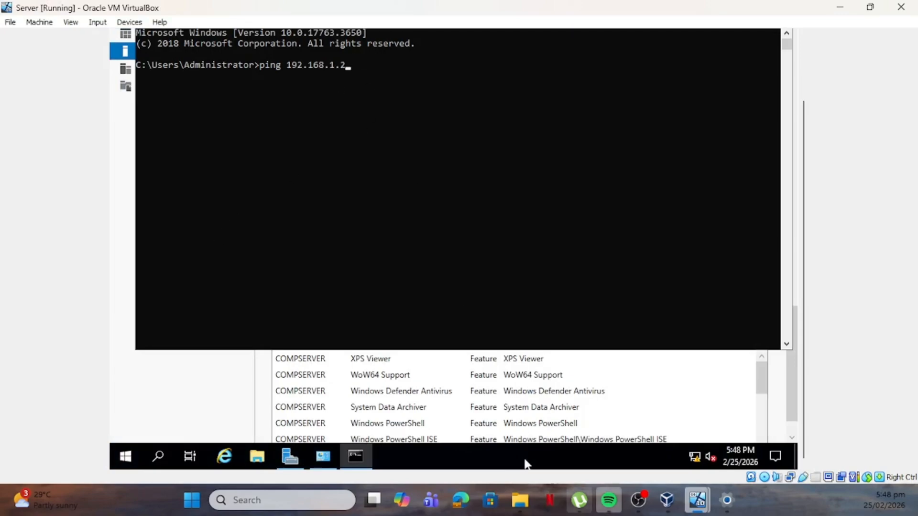
# Step: Switch to the Windows 10 Client VM, dismiss the news feed and check the IPv4 address in the network connection details
pyautogui.click(697, 500)
pyautogui.click(748, 425)
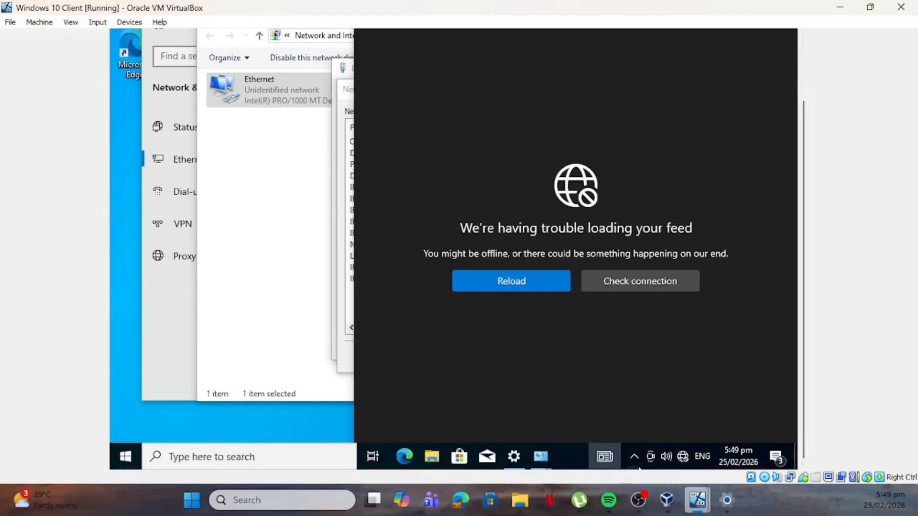
pyautogui.click(605, 457)
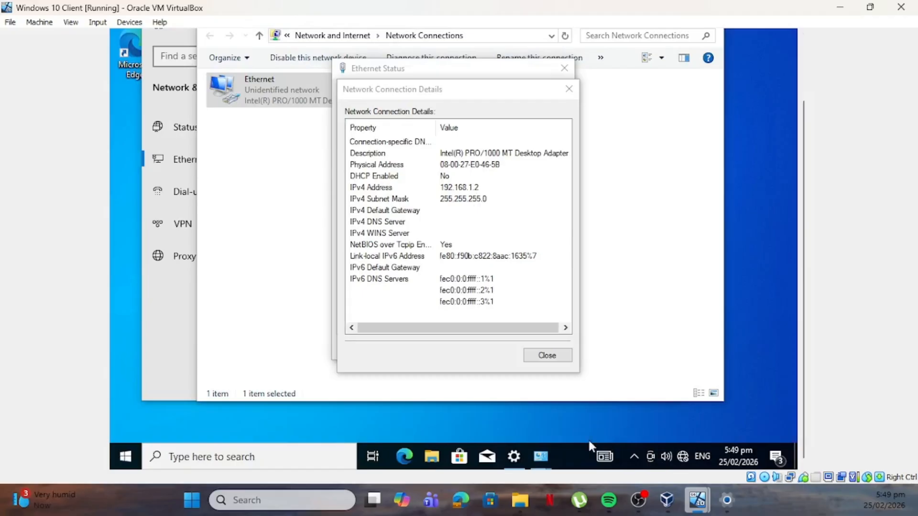
# Step: Return to the Server VM, run the ping to 192.168.1.2 and highlight the four reply lines
pyautogui.moveTo(697, 500)
pyautogui.click(621, 440)
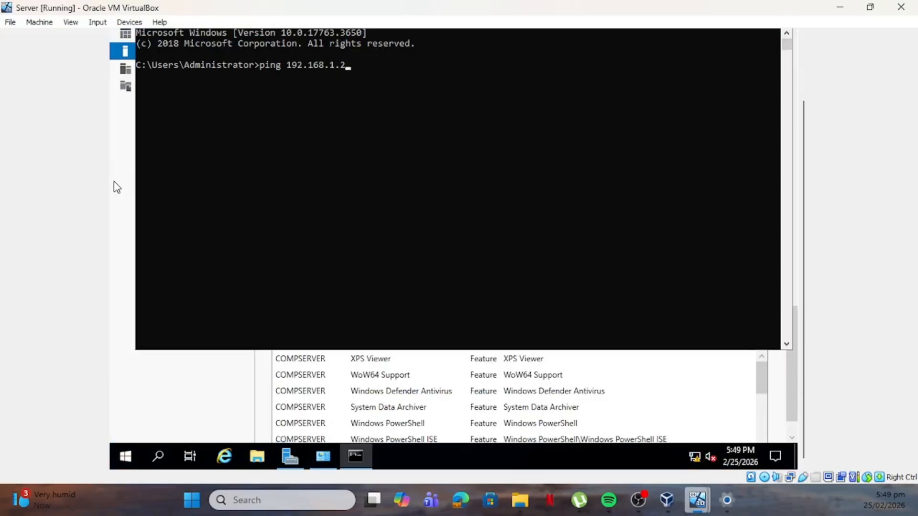
pyautogui.press('Return')
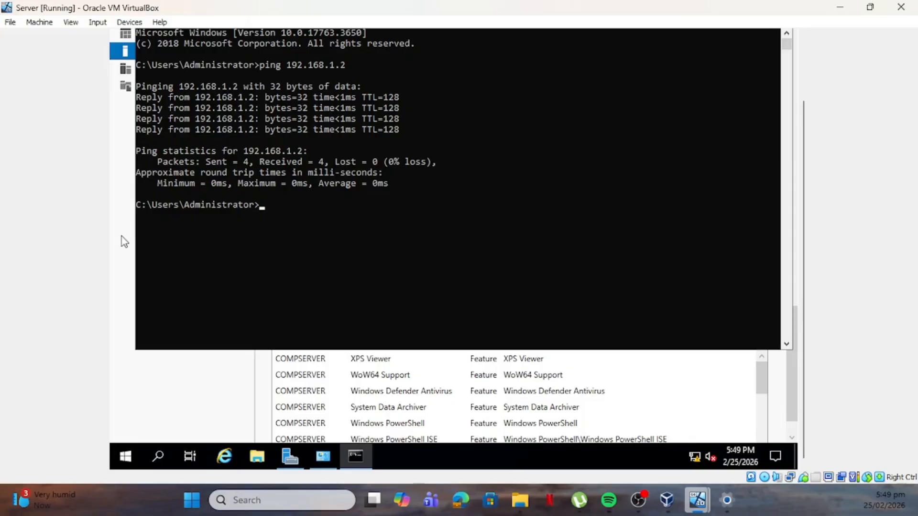
pyautogui.moveTo(137, 96); pyautogui.dragTo(432, 133)
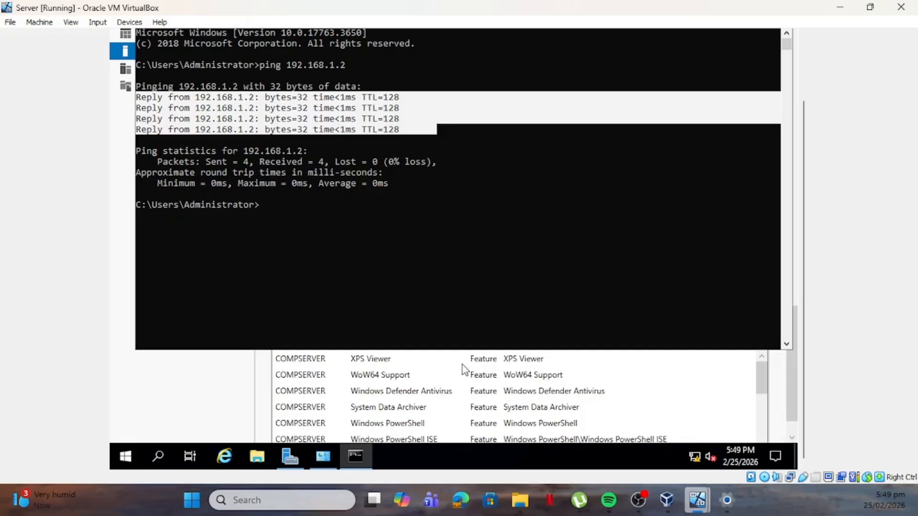
# Step: Switch to the Windows 10 Client VM and close its connection details, Ethernet Status, Network Connections and Settings windows
pyautogui.moveTo(698, 500)
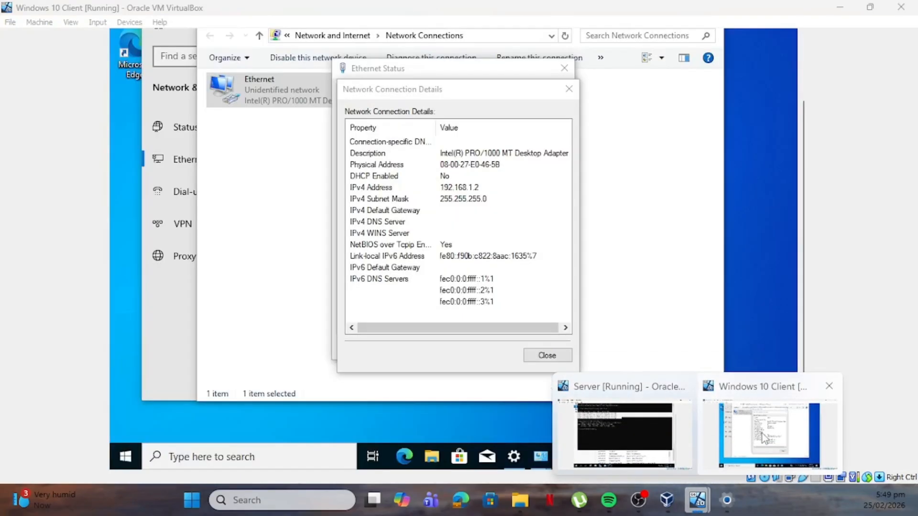
pyautogui.click(754, 438)
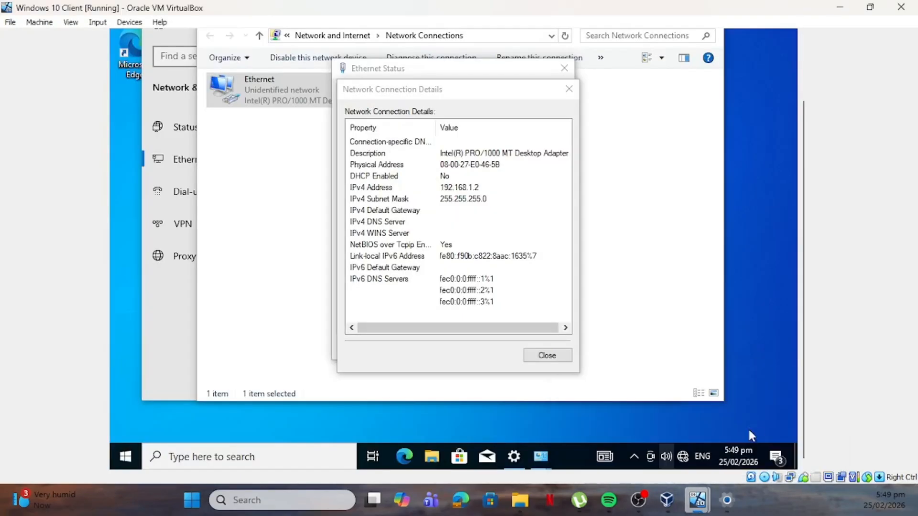
pyautogui.click(569, 89)
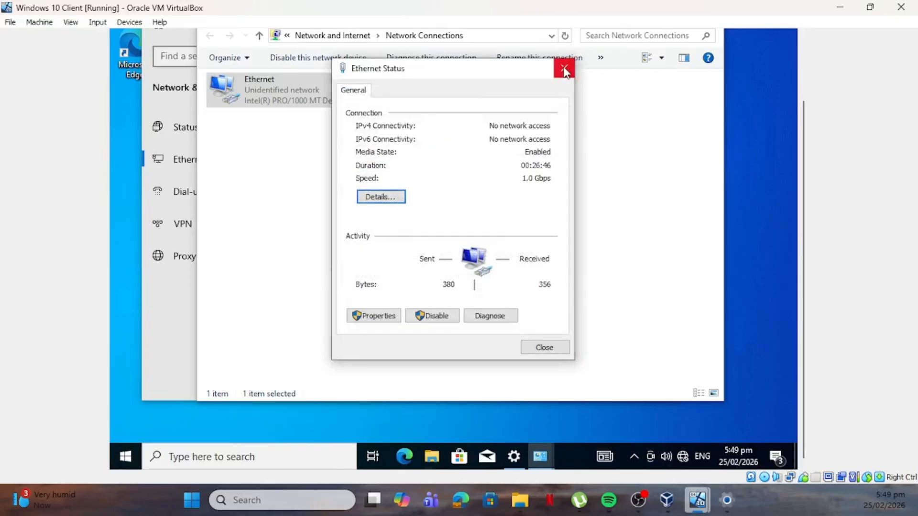
pyautogui.click(564, 69)
pyautogui.moveTo(804, 249); pyautogui.dragTo(790, 136)
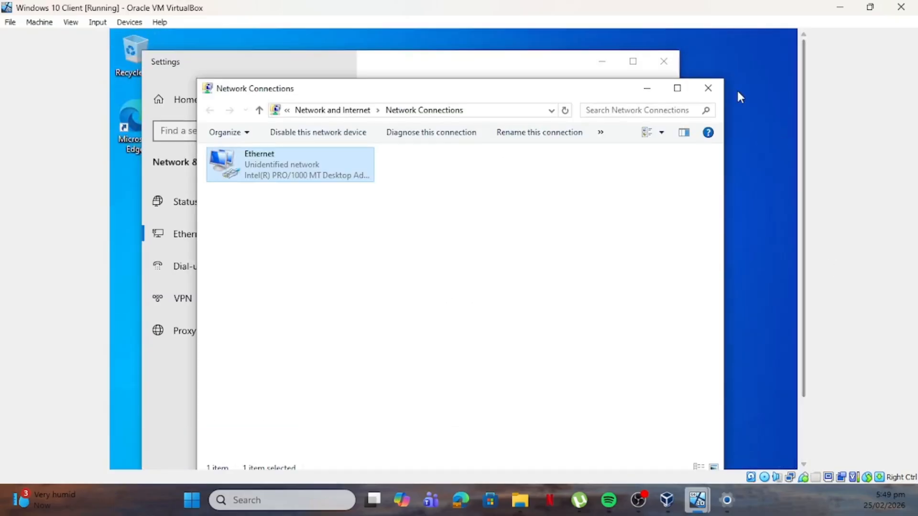
pyautogui.click(708, 89)
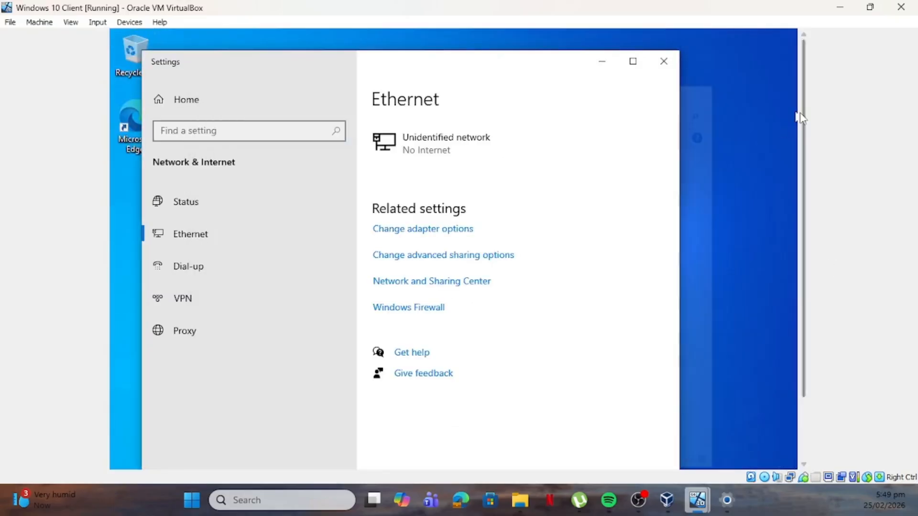
pyautogui.click(662, 62)
# Step: Open Command Prompt on the Windows 10 Client by searching for cmd and enter the start of a ping command
pyautogui.moveTo(803, 254); pyautogui.dragTo(835, 316)
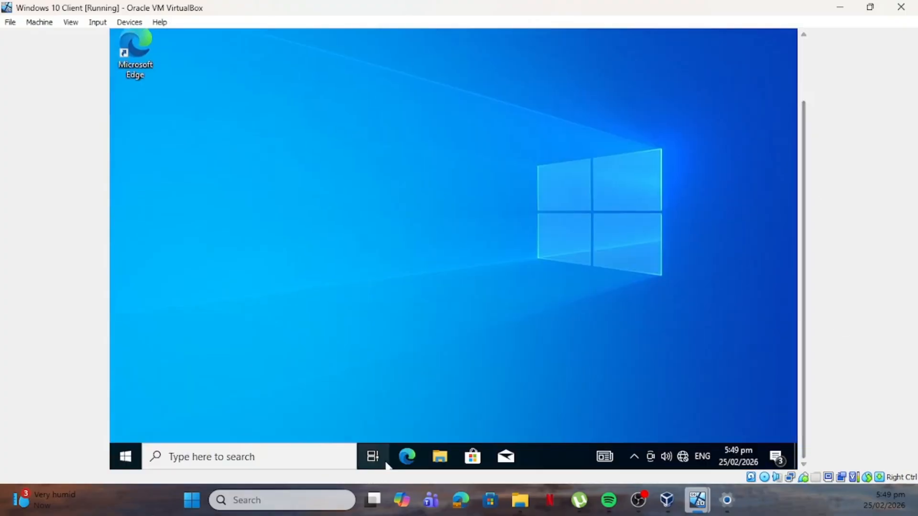
pyautogui.click(235, 463)
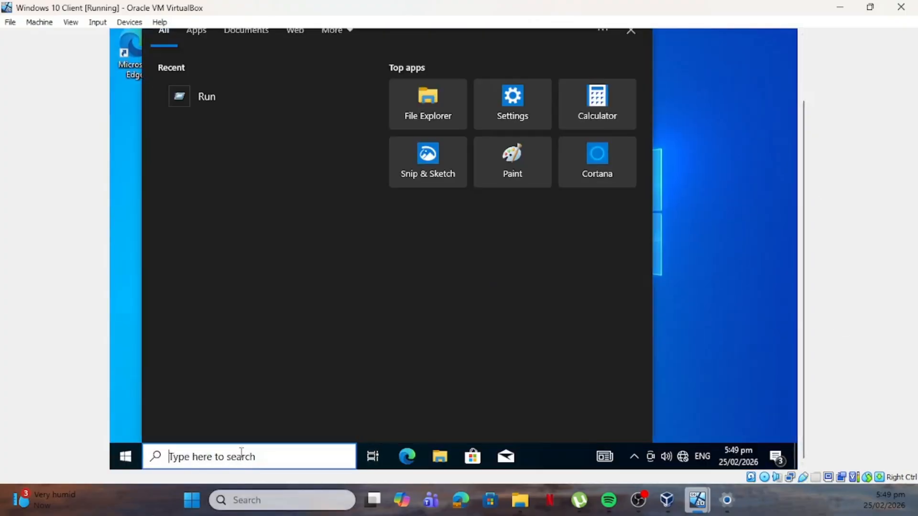
pyautogui.write('cmd')
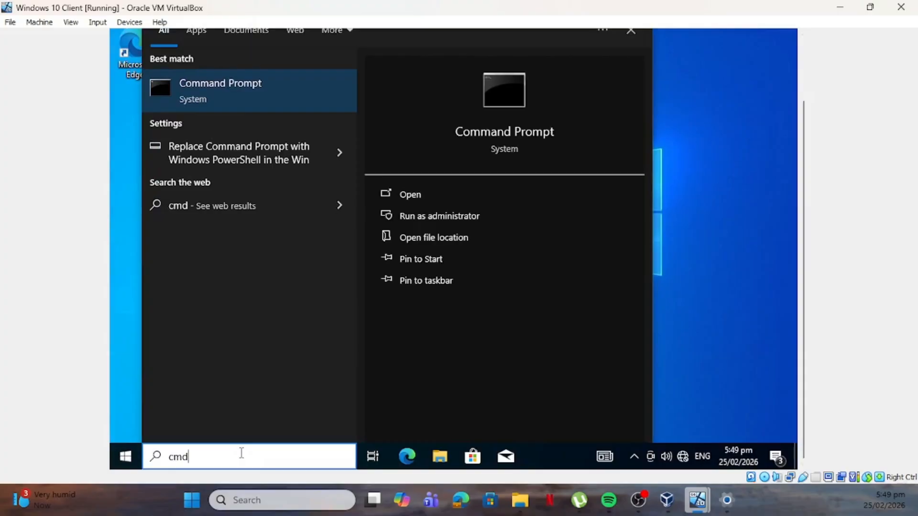
pyautogui.click(415, 193)
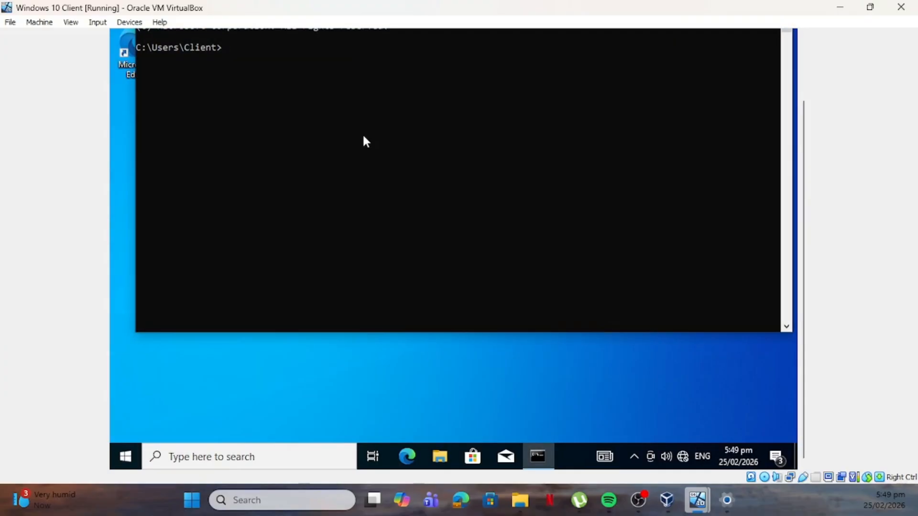
pyautogui.write('pi')
pyautogui.write('ing')
pyautogui.press('BackSpace')
pyautogui.press('BackSpace')
pyautogui.press('BackSpace')
pyautogui.write('ing')
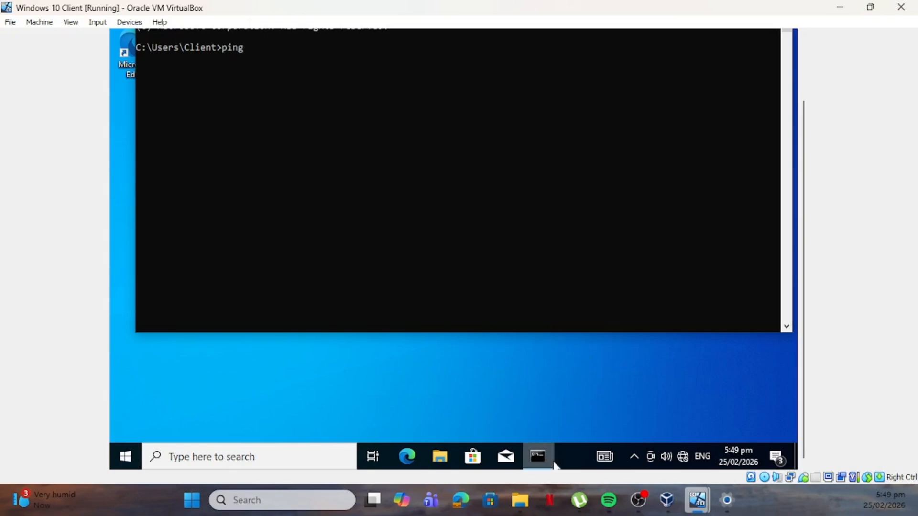
# Step: Switch to the Server VM and close its Command Prompt window
pyautogui.moveTo(554, 466)
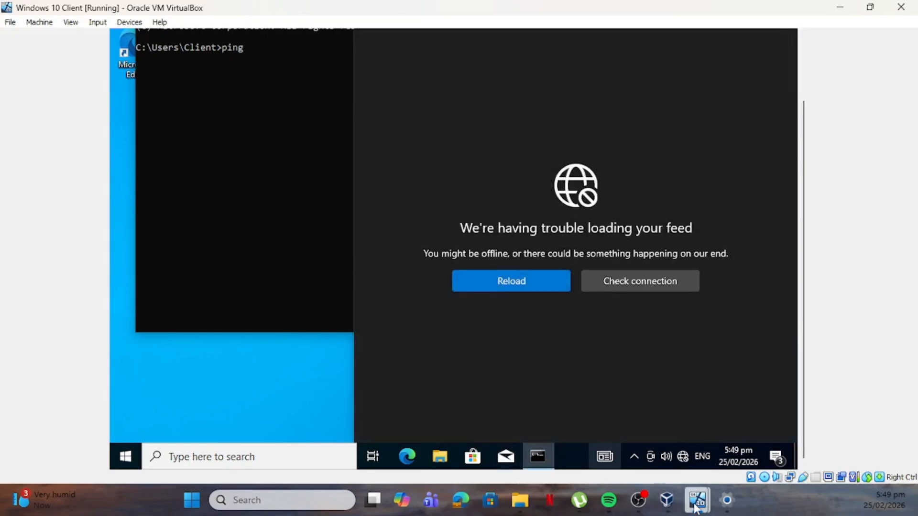
pyautogui.moveTo(697, 501)
pyautogui.click(625, 433)
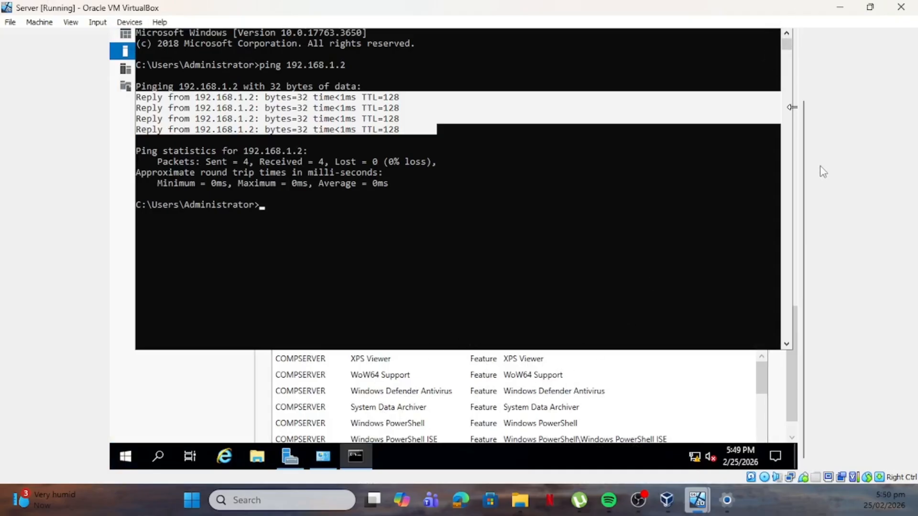
pyautogui.moveTo(804, 167); pyautogui.dragTo(807, 119)
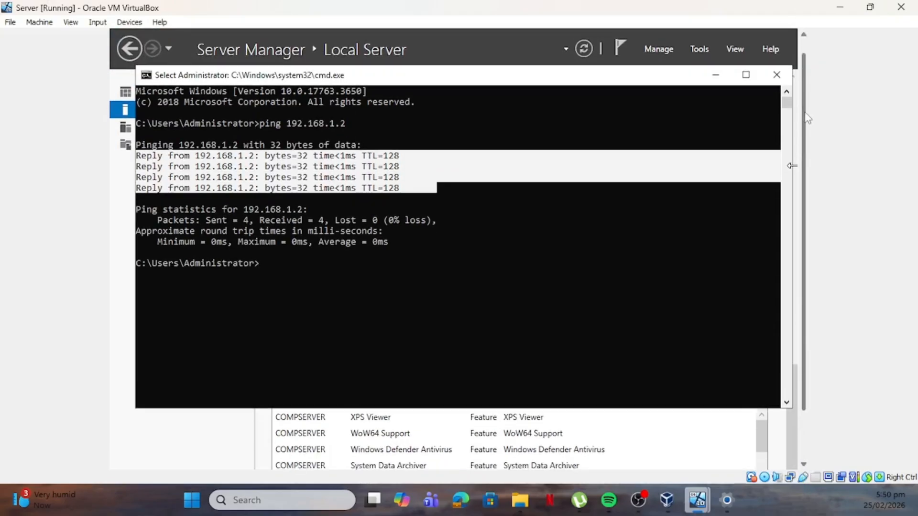
pyautogui.click(777, 74)
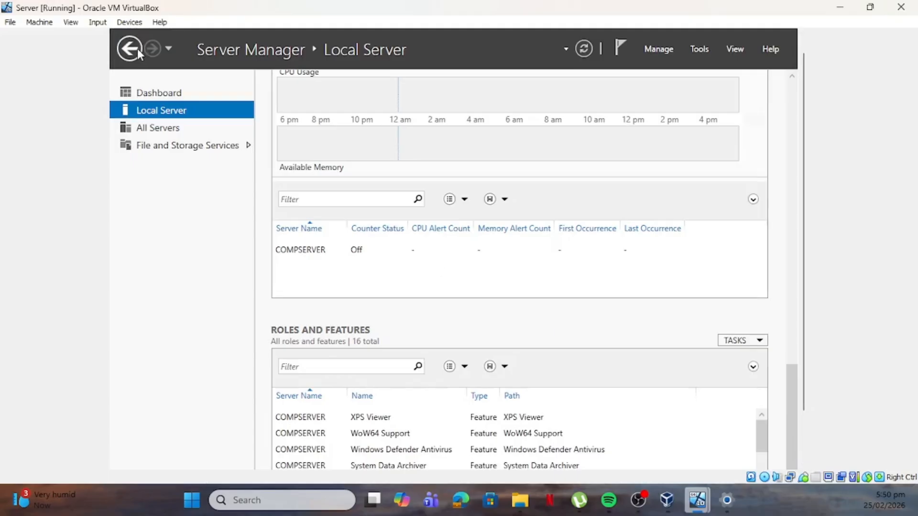
# Step: Open the Local Server properties from the Server Manager dashboard and check the server's Ethernet IPv4 address
pyautogui.click(163, 93)
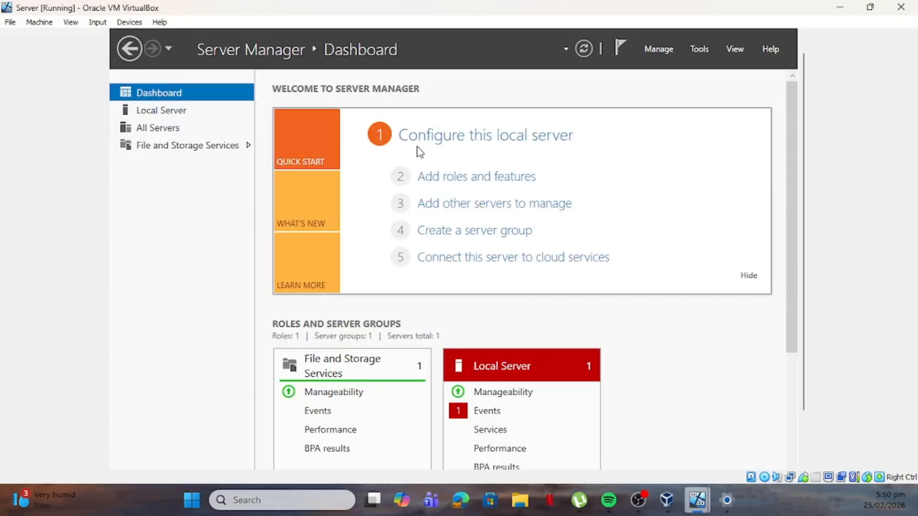
pyautogui.click(420, 142)
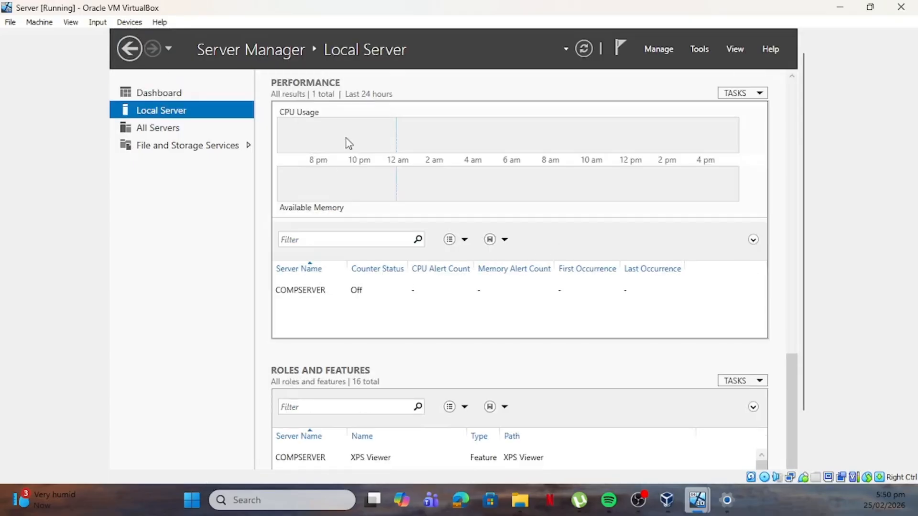
pyautogui.click(174, 92)
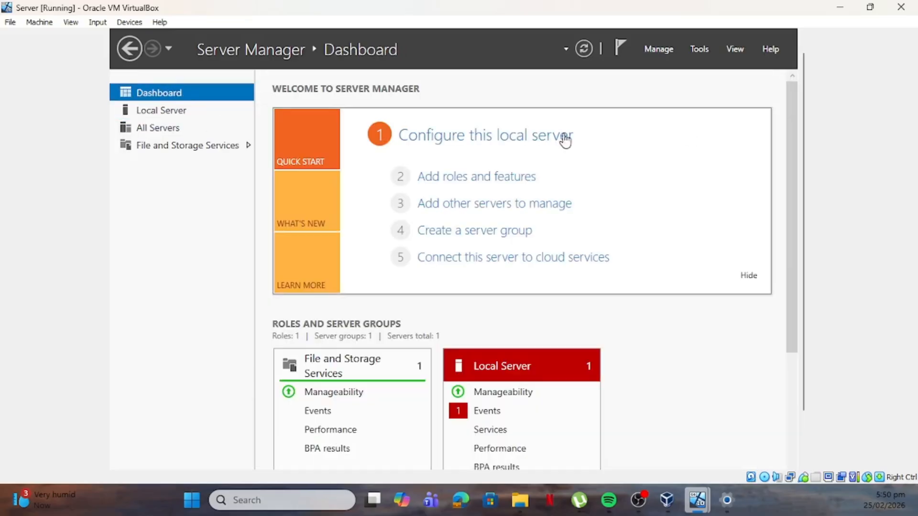
pyautogui.click(493, 143)
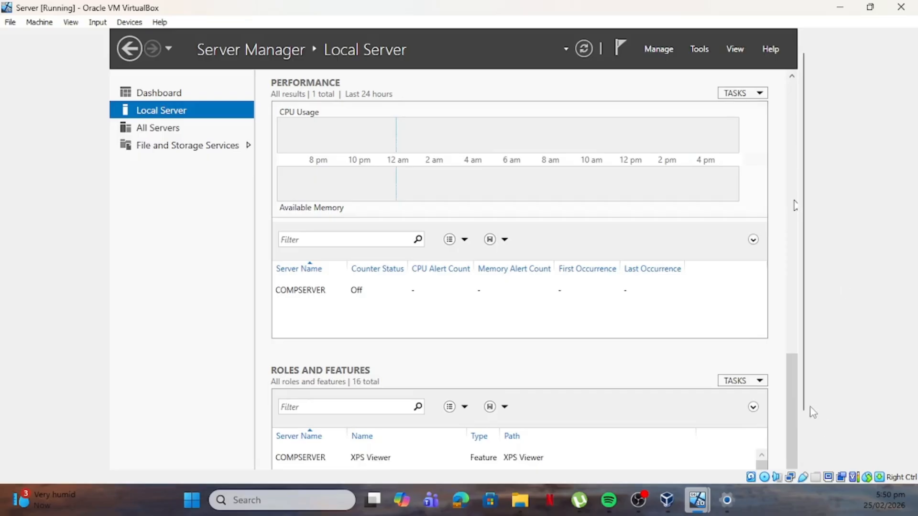
pyautogui.moveTo(792, 370); pyautogui.dragTo(792, 95)
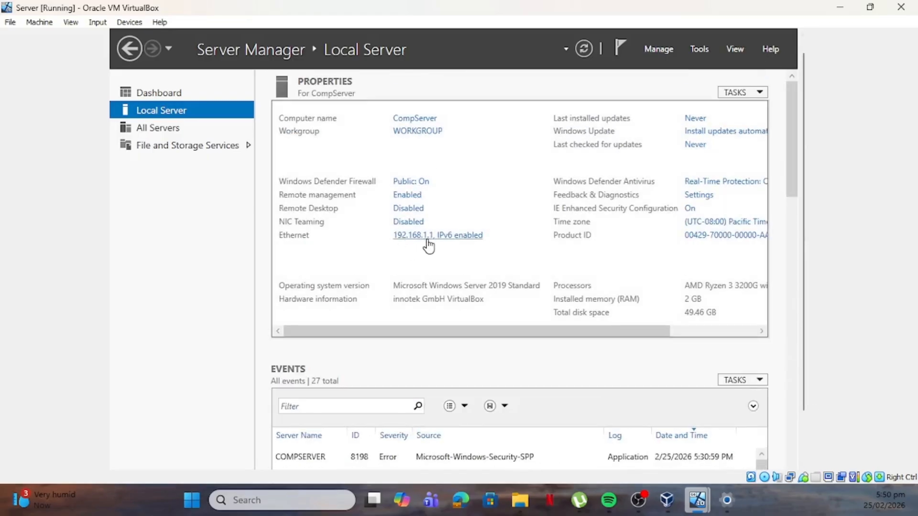
# Step: Return to the Windows 10 Client VM, complete and run the ping to 192.168.1.1, and close Command Prompt
pyautogui.click(697, 501)
pyautogui.click(724, 466)
pyautogui.click(214, 40)
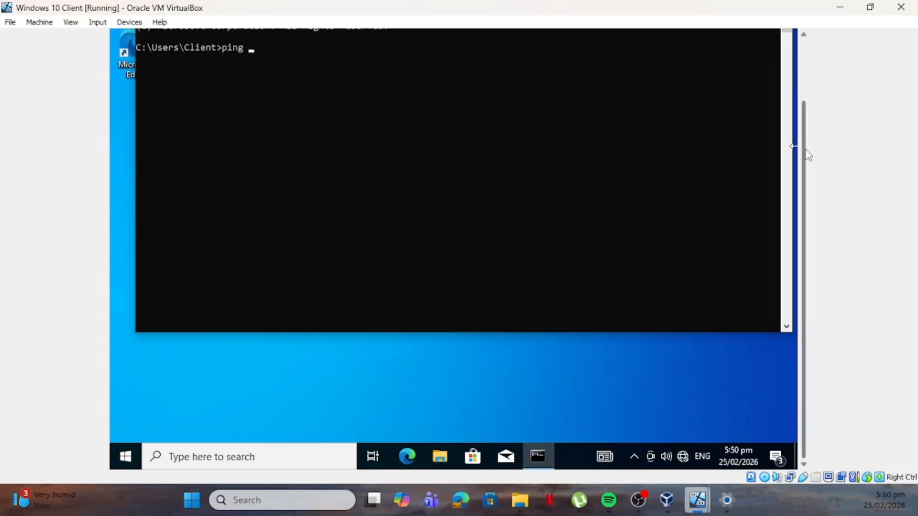
pyautogui.moveTo(805, 153); pyautogui.dragTo(803, 127)
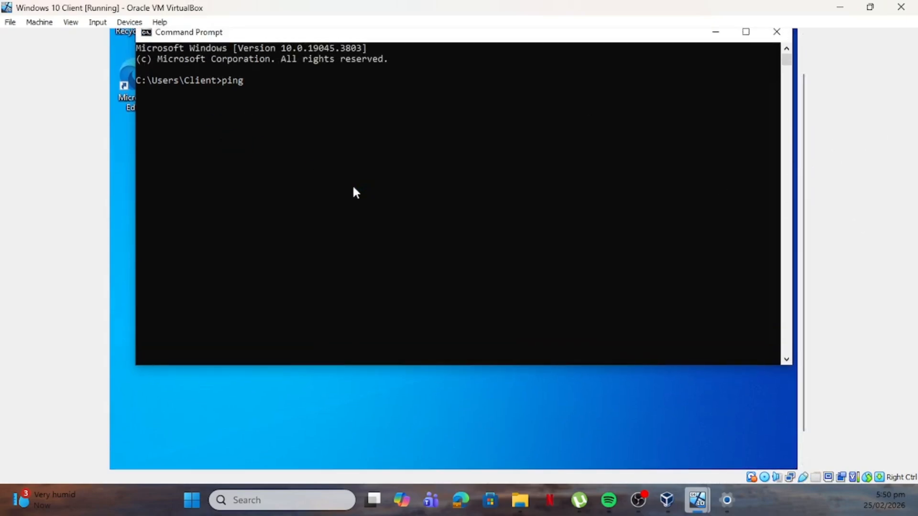
pyautogui.write('192.168.1.1')
pyautogui.press('Return')
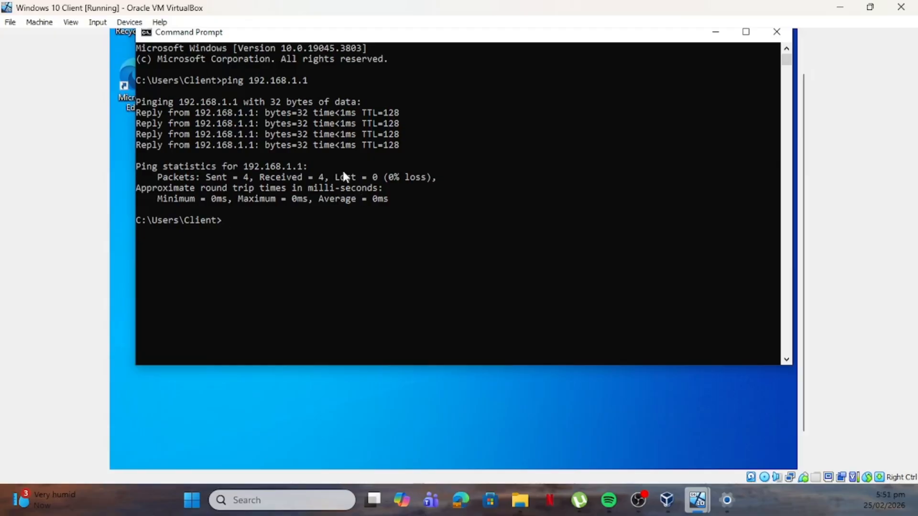
pyautogui.moveTo(805, 157); pyautogui.dragTo(806, 123)
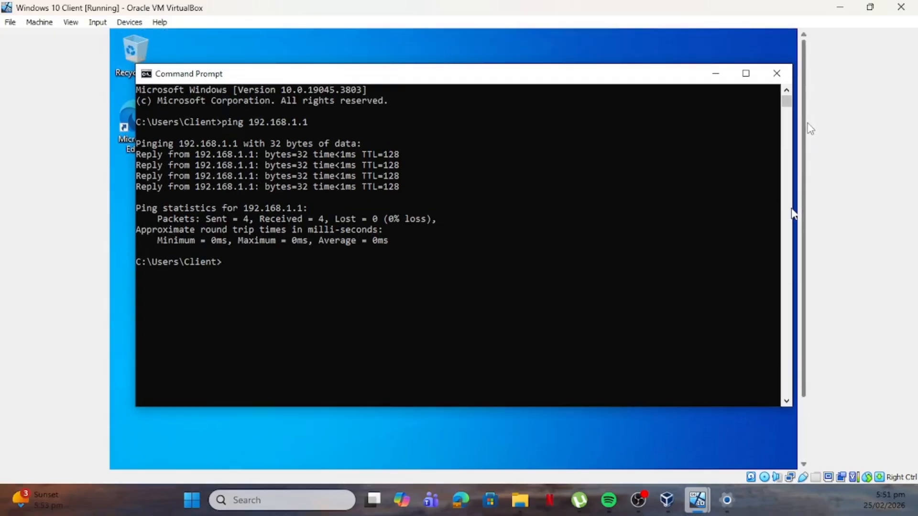
pyautogui.click(779, 73)
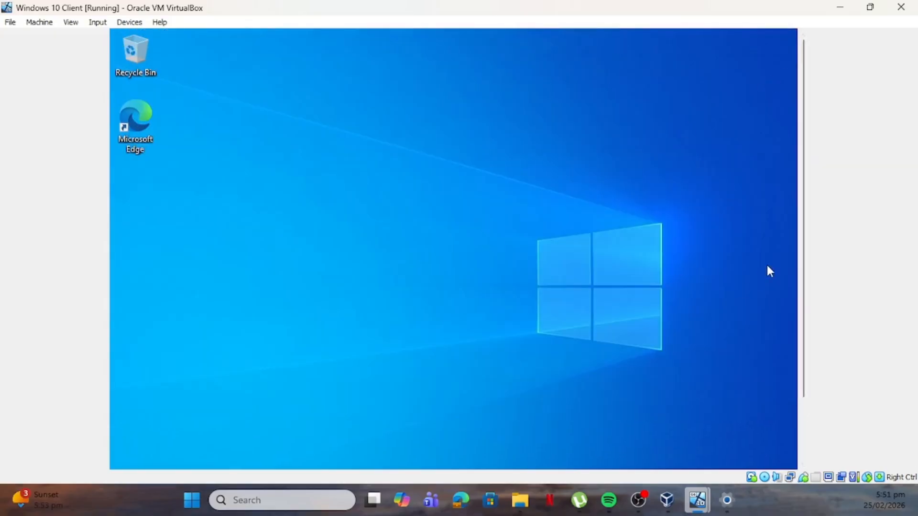
# Step: Create a new folder on the Windows 10 Client desktop and place it below the Microsoft Edge shortcut
pyautogui.moveTo(805, 254); pyautogui.dragTo(805, 375)
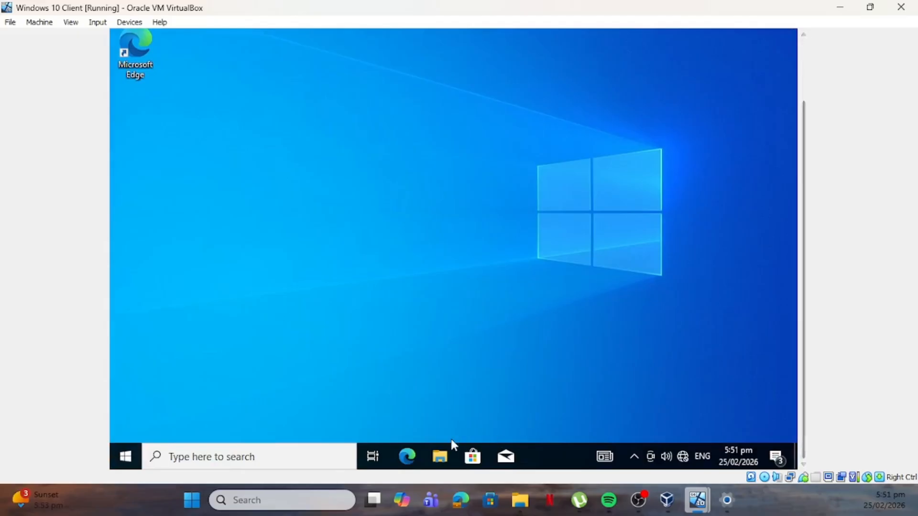
pyautogui.rightClick(256, 174)
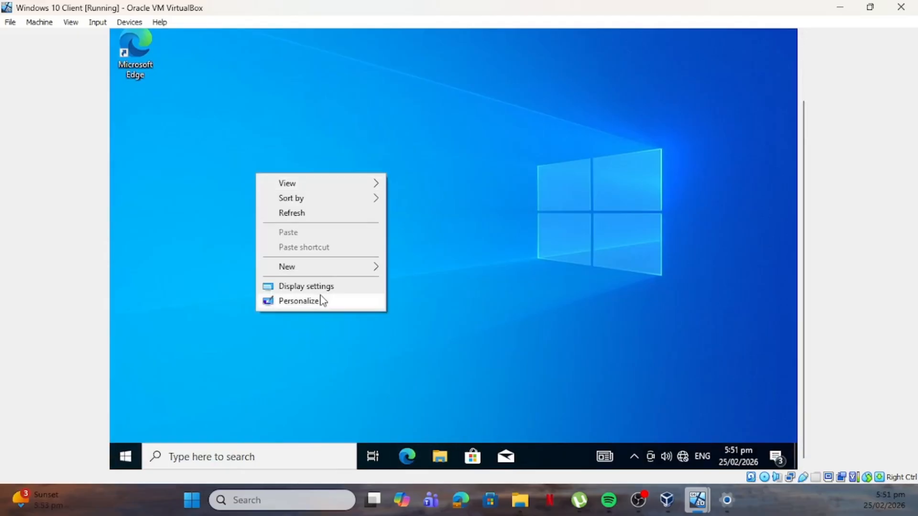
pyautogui.moveTo(319, 272)
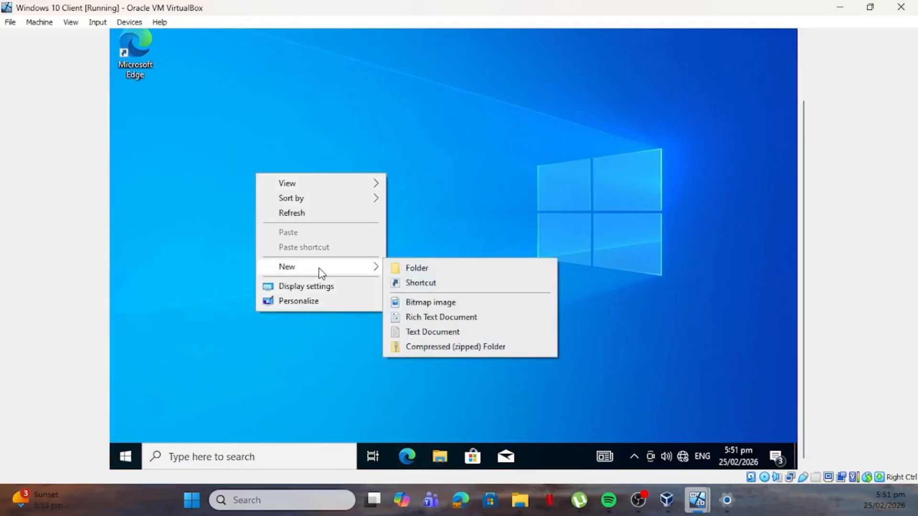
pyautogui.click(418, 268)
pyautogui.press('Return')
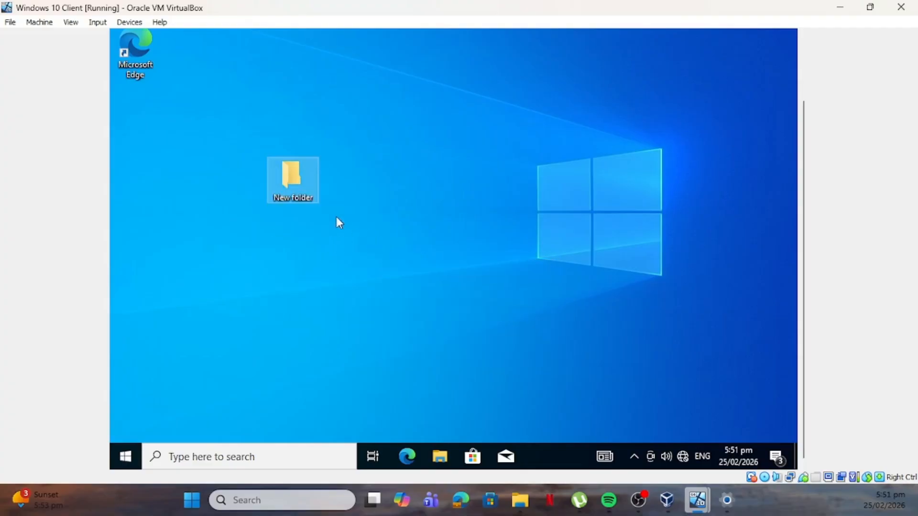
pyautogui.moveTo(286, 173); pyautogui.dragTo(137, 113)
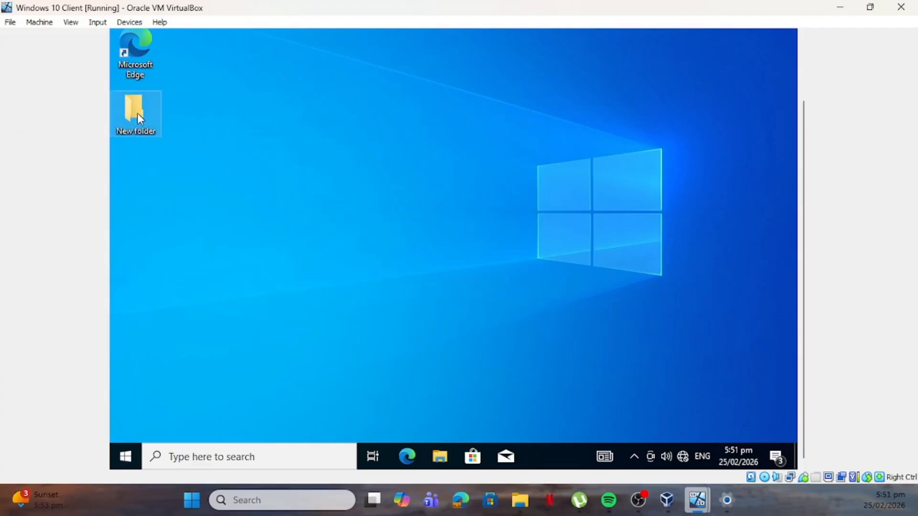
# Step: Rename the new desktop folder to FolderWin10 through its properties
pyautogui.rightClick(135, 127)
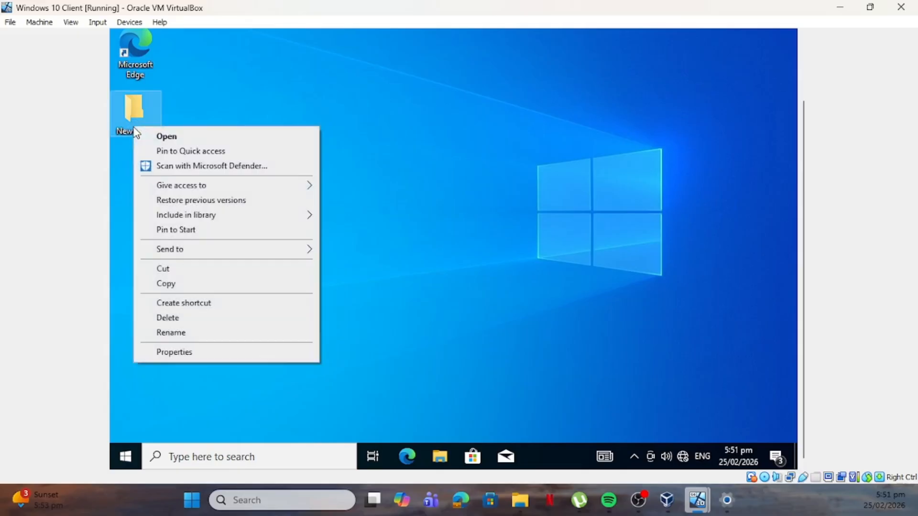
pyautogui.click(200, 354)
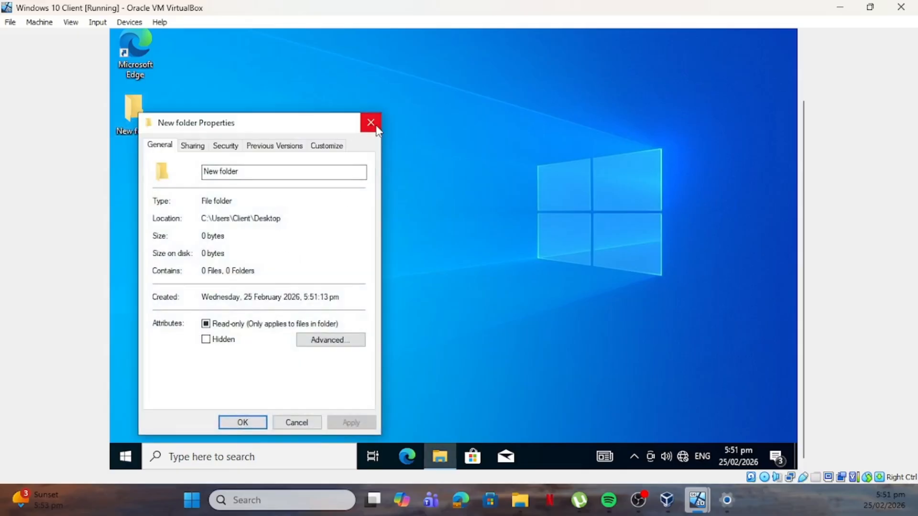
pyautogui.moveTo(287, 172); pyautogui.dragTo(114, 169)
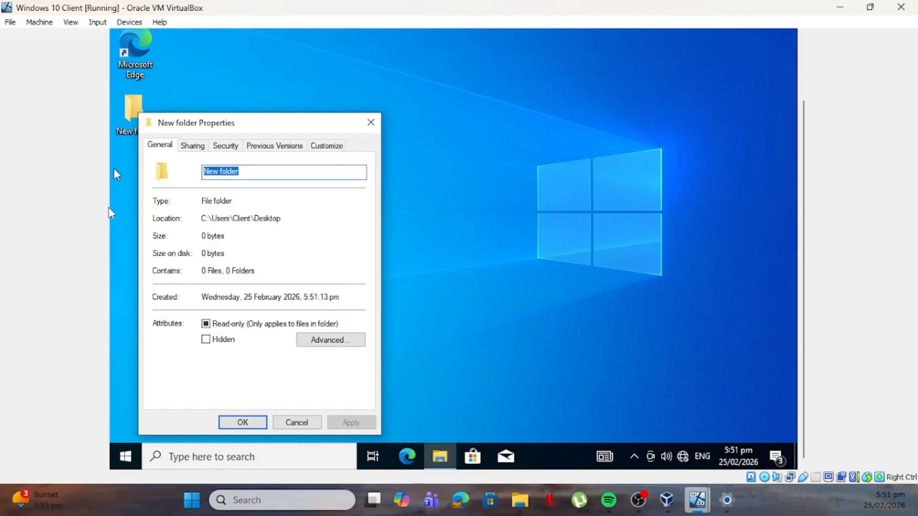
pyautogui.write('C')
pyautogui.press('BackSpace')
pyautogui.write('Folder Wind')
pyautogui.press('BackSpace')
pyautogui.write('10')
pyautogui.click(506, 248)
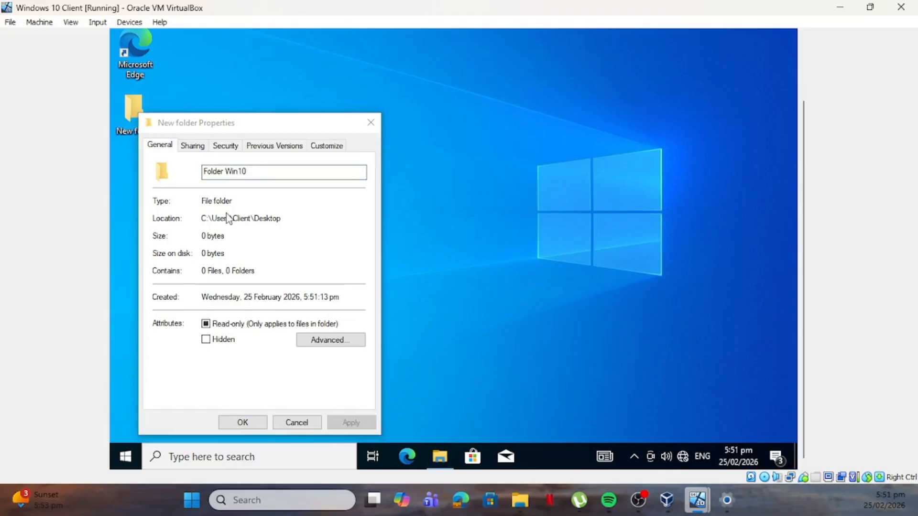
pyautogui.click(229, 173)
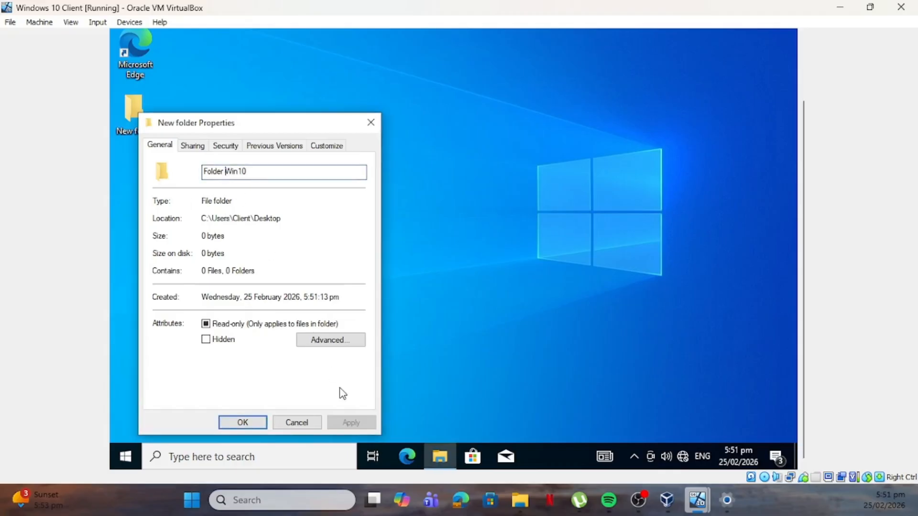
pyautogui.press('BackSpace')
pyautogui.click(243, 423)
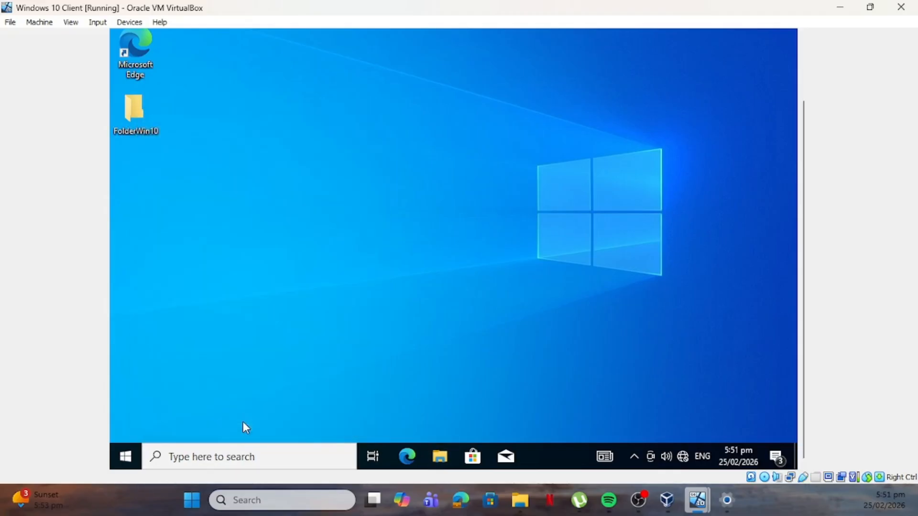
# Step: Open the network sharing settings of FolderWin10 and add Everyone to the people it is shared with
pyautogui.rightClick(138, 128)
pyautogui.click(351, 95)
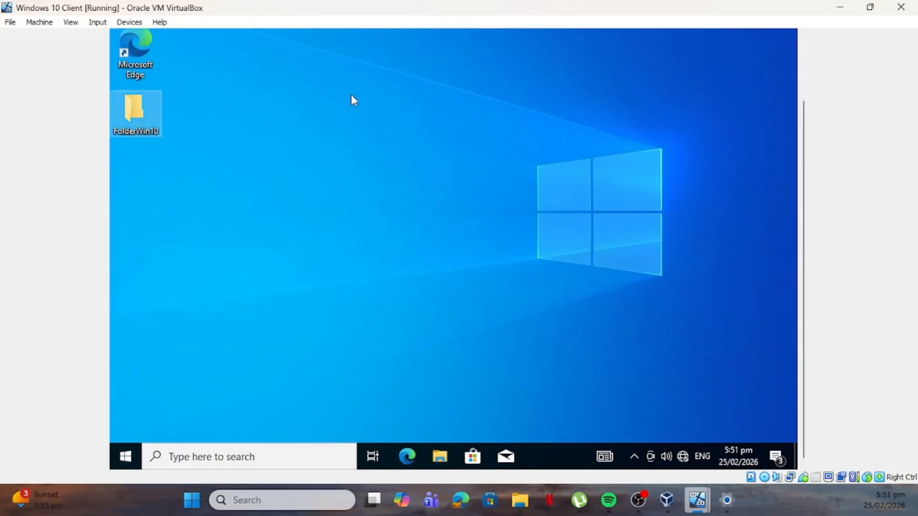
pyautogui.rightClick(139, 123)
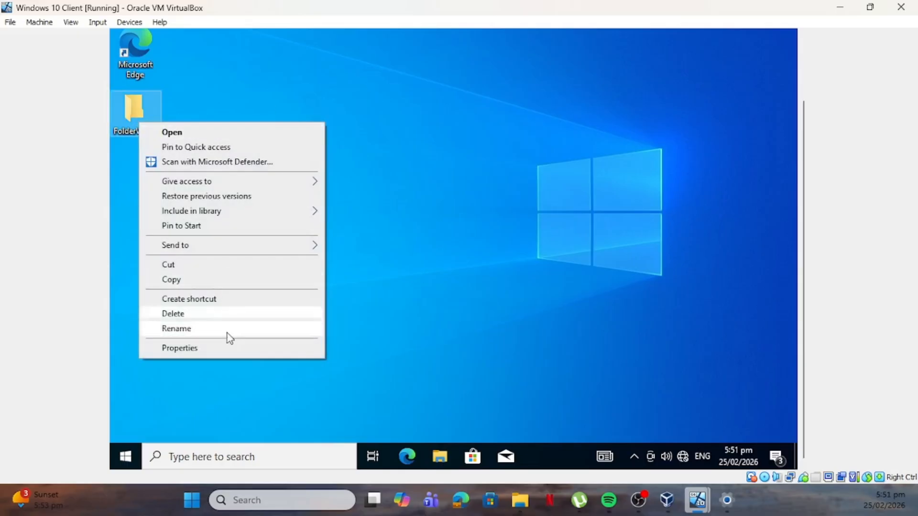
pyautogui.click(229, 350)
pyautogui.click(200, 145)
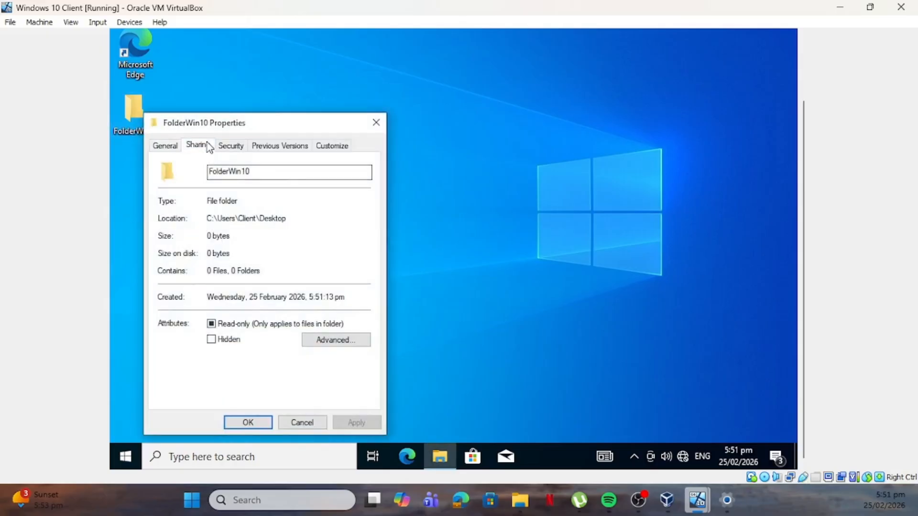
pyautogui.click(201, 242)
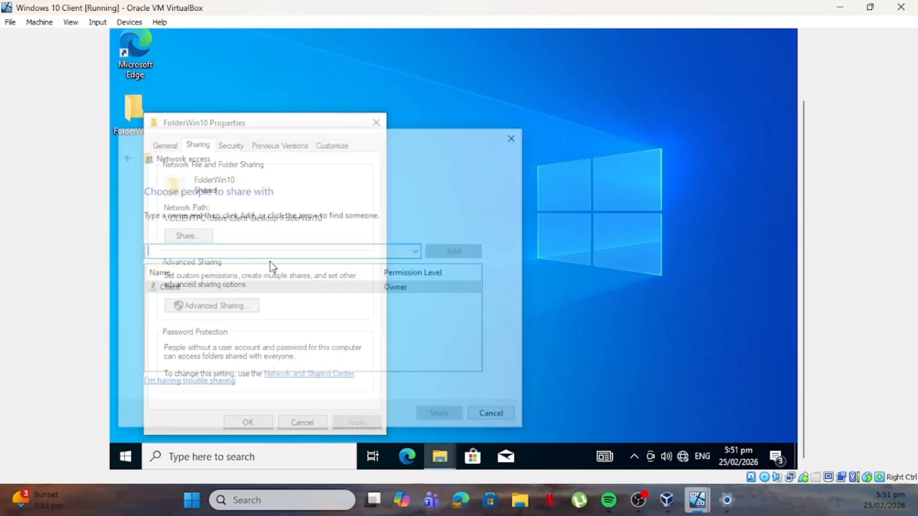
pyautogui.click(418, 252)
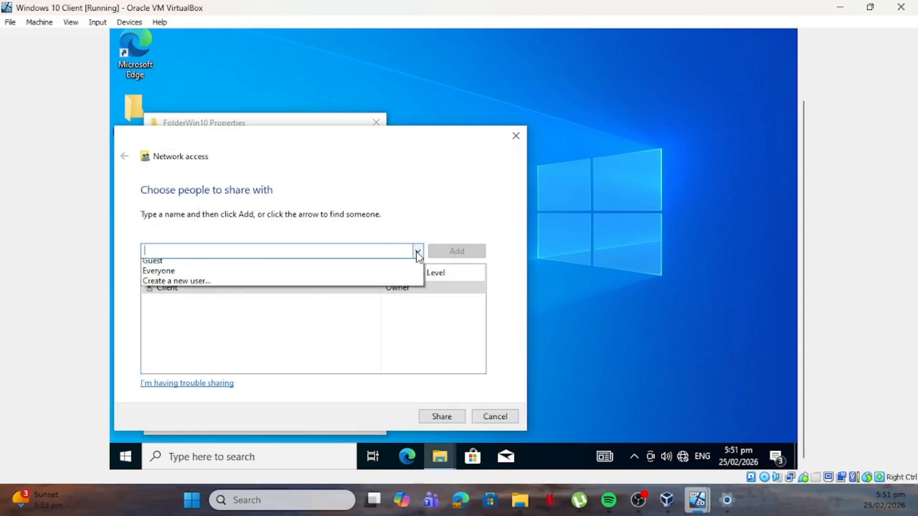
pyautogui.click(300, 289)
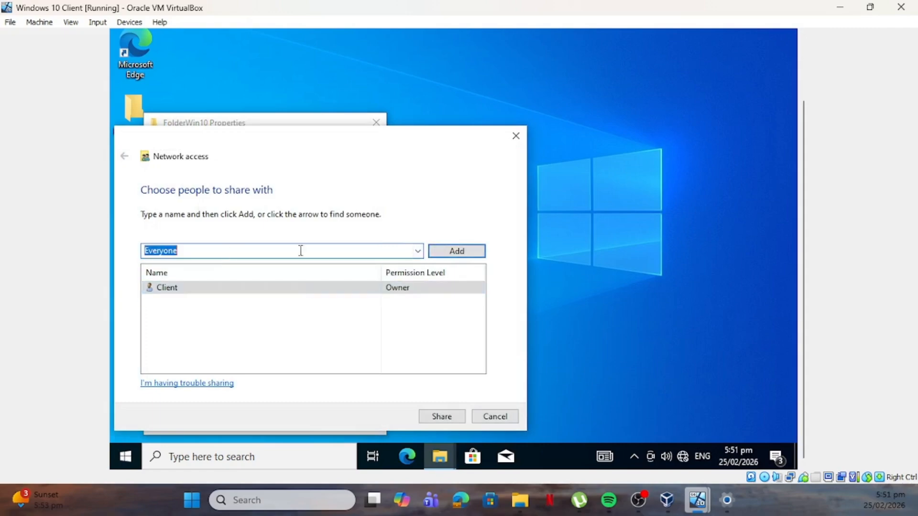
pyautogui.click(449, 251)
# Step: Give Everyone the Read/Write permission level on FolderWin10 and finish sharing the folder
pyautogui.click(405, 299)
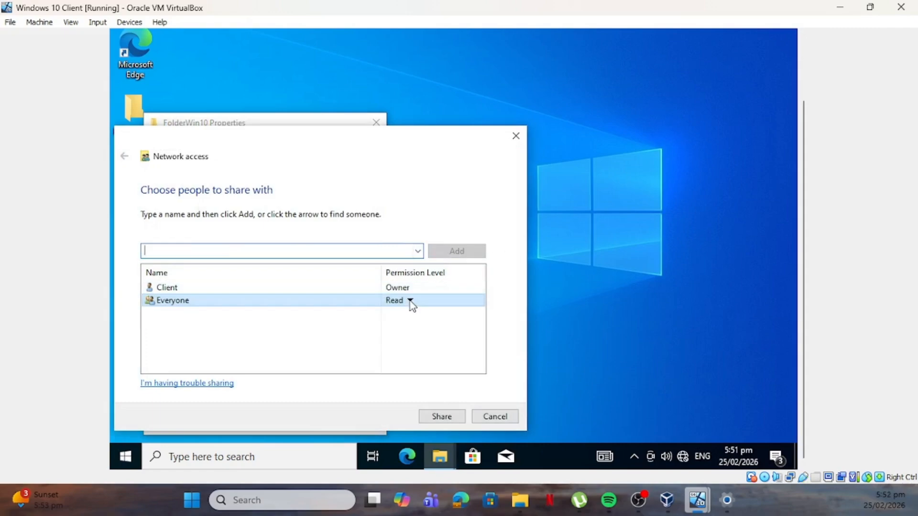
pyautogui.click(410, 301)
pyautogui.click(450, 322)
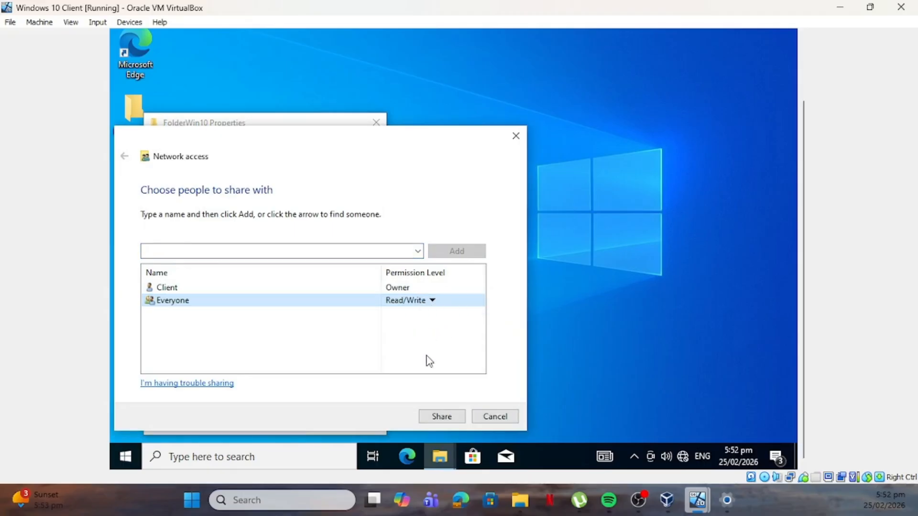
pyautogui.click(445, 421)
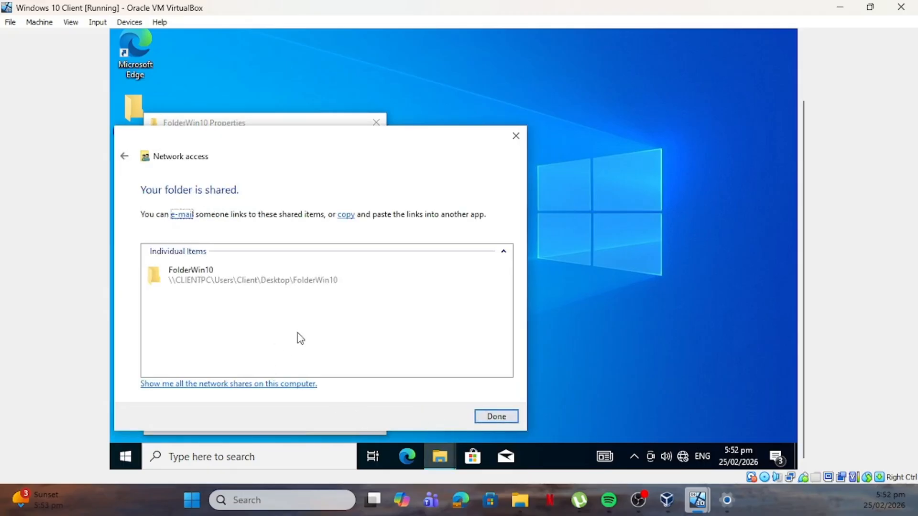
pyautogui.click(486, 423)
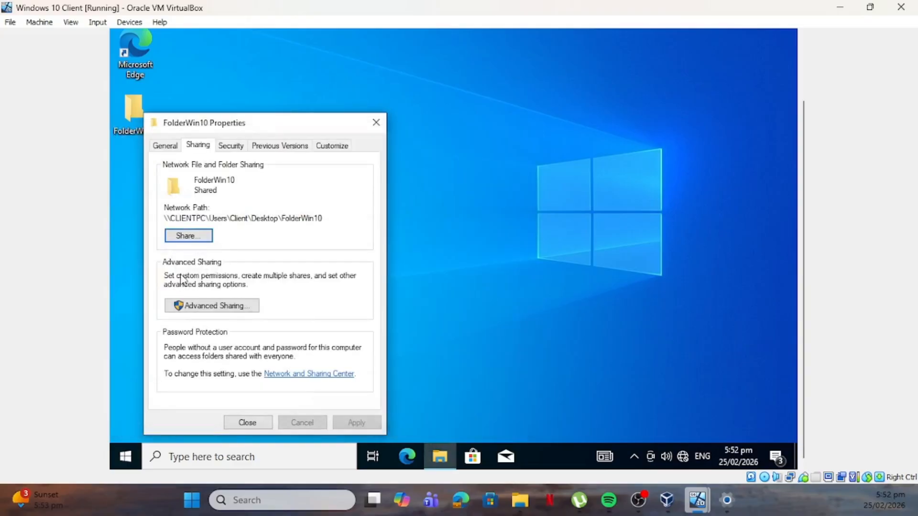
# Step: Share FolderWin10 through advanced sharing with Full Control allowed for Everyone, and reopen its share permissions
pyautogui.click(201, 307)
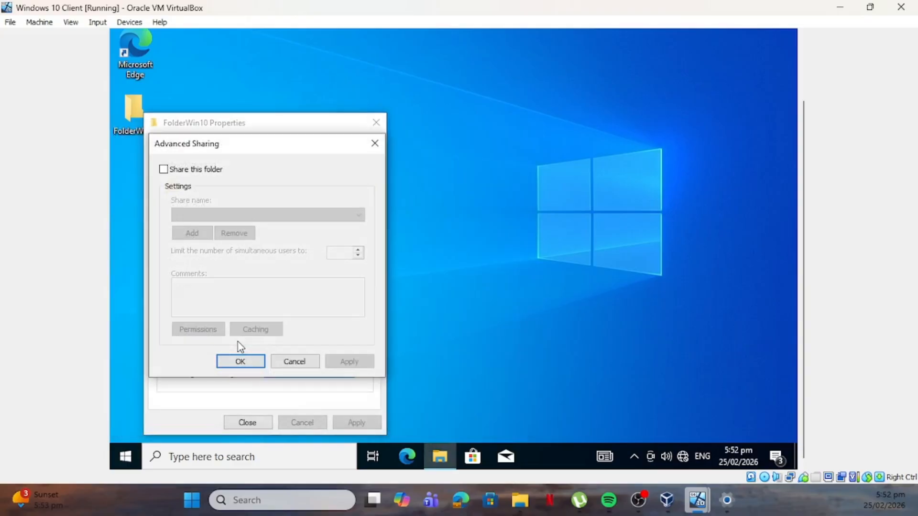
pyautogui.click(164, 170)
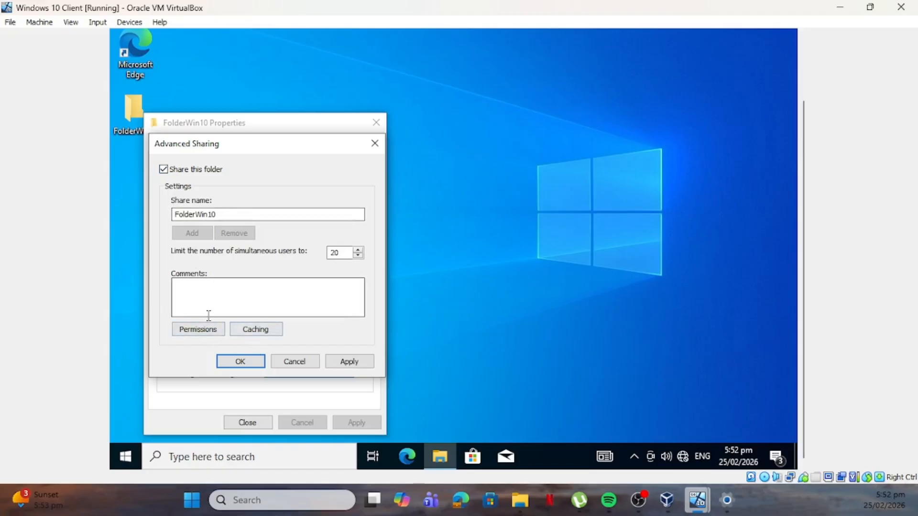
pyautogui.click(200, 332)
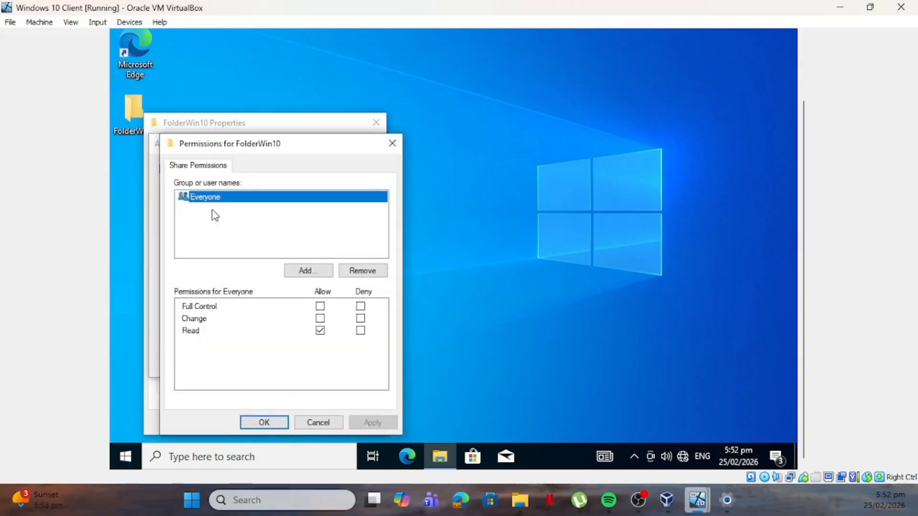
pyautogui.click(321, 307)
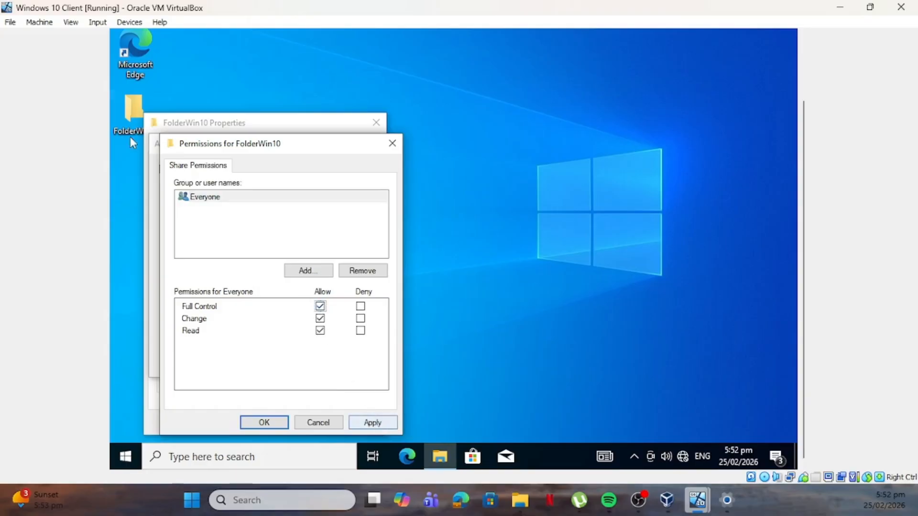
pyautogui.click(204, 197)
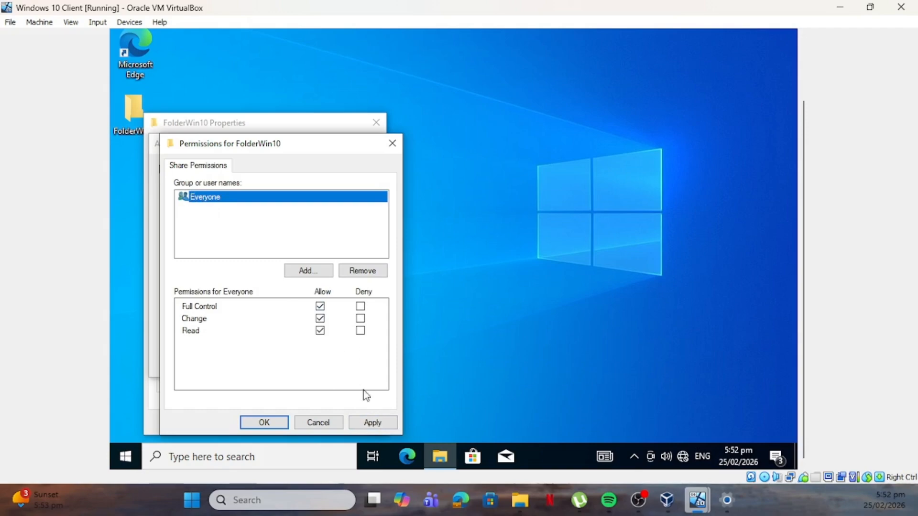
pyautogui.click(275, 424)
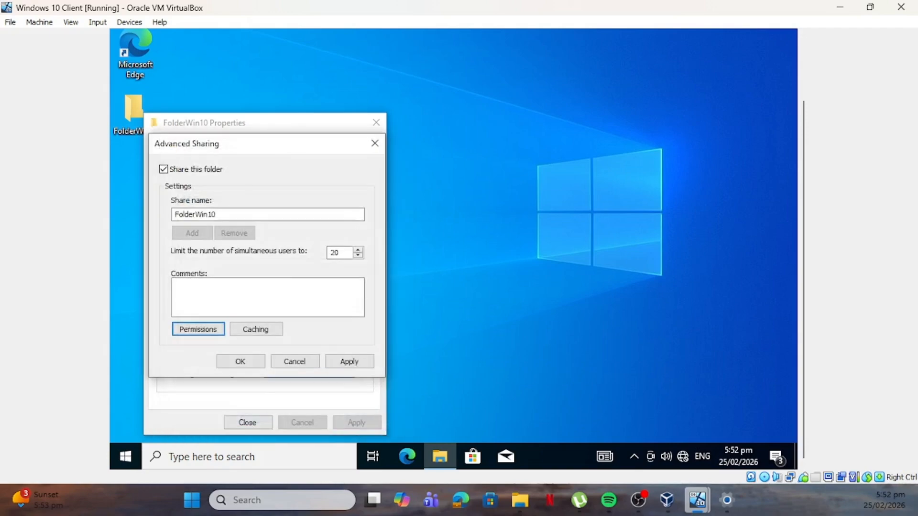
pyautogui.click(210, 330)
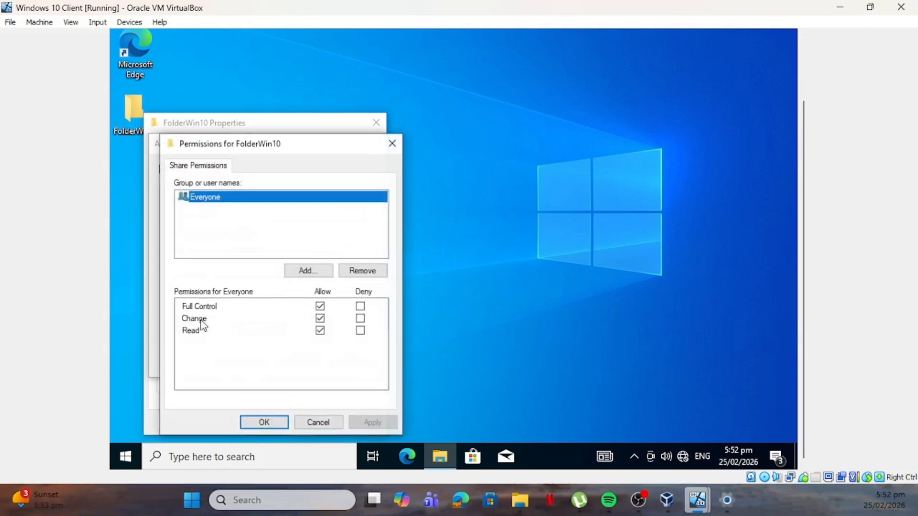
pyautogui.click(308, 271)
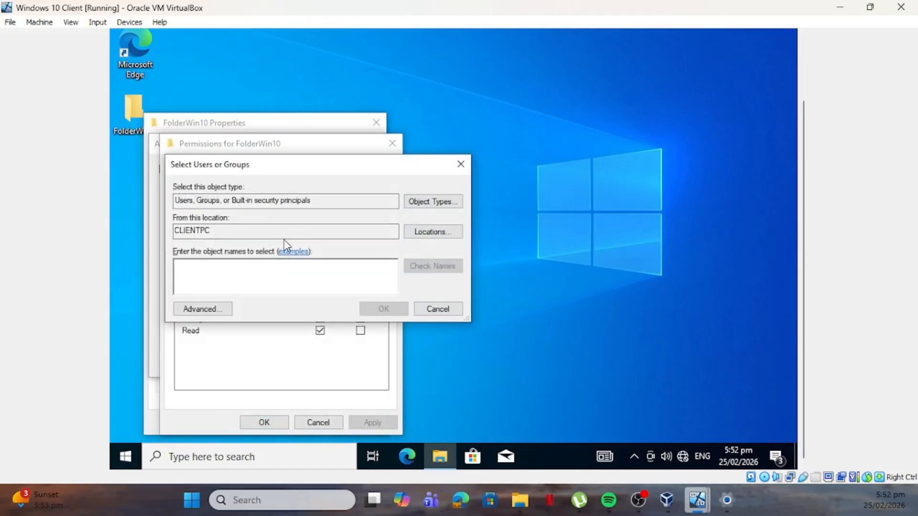
pyautogui.write('a')
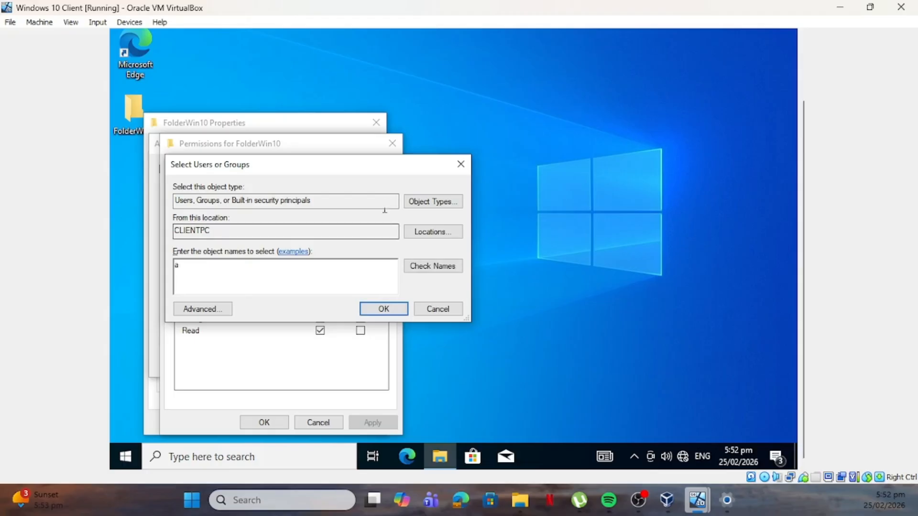
pyautogui.click(461, 164)
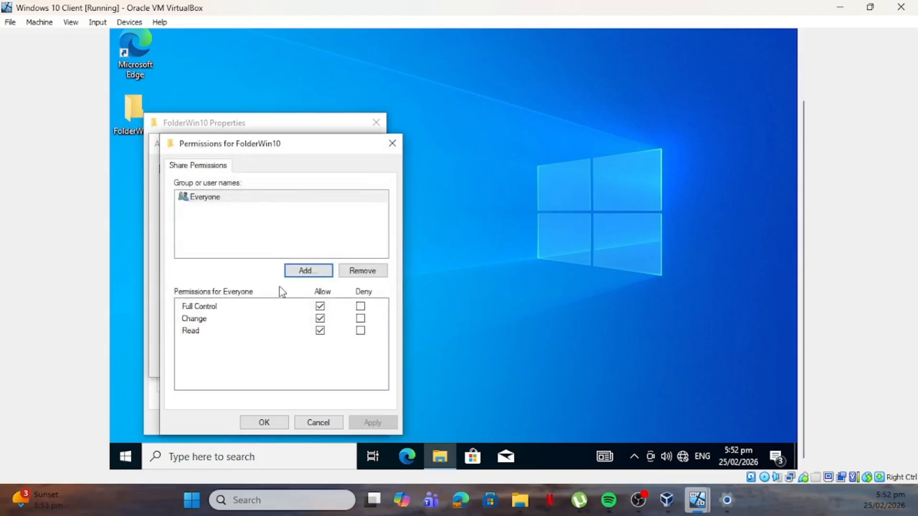
# Step: Add the Authenticated Users group to the share permissions of FolderWin10, finding it by checking the name "au"
pyautogui.click(302, 271)
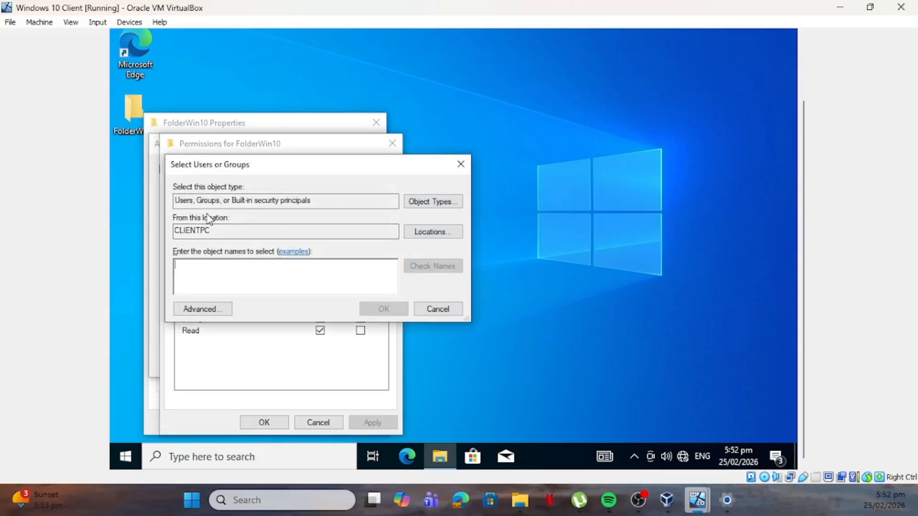
pyautogui.write('au')
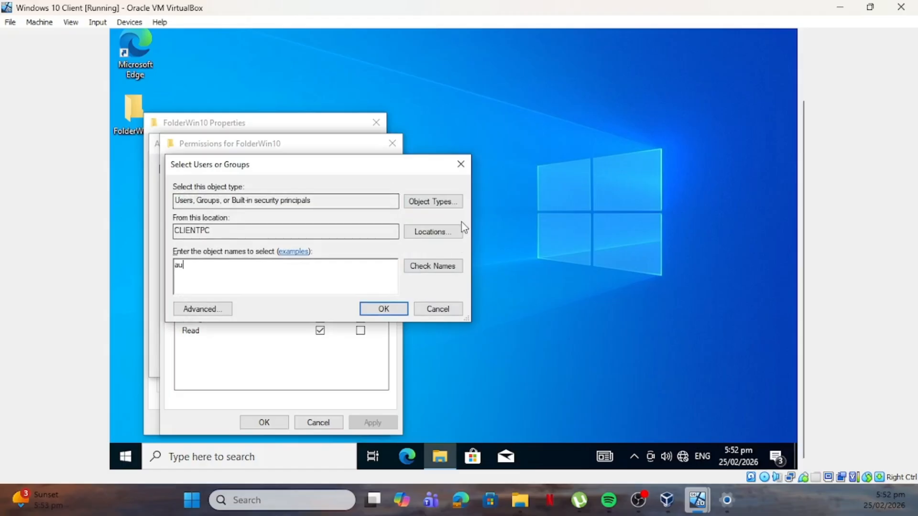
pyautogui.click(450, 265)
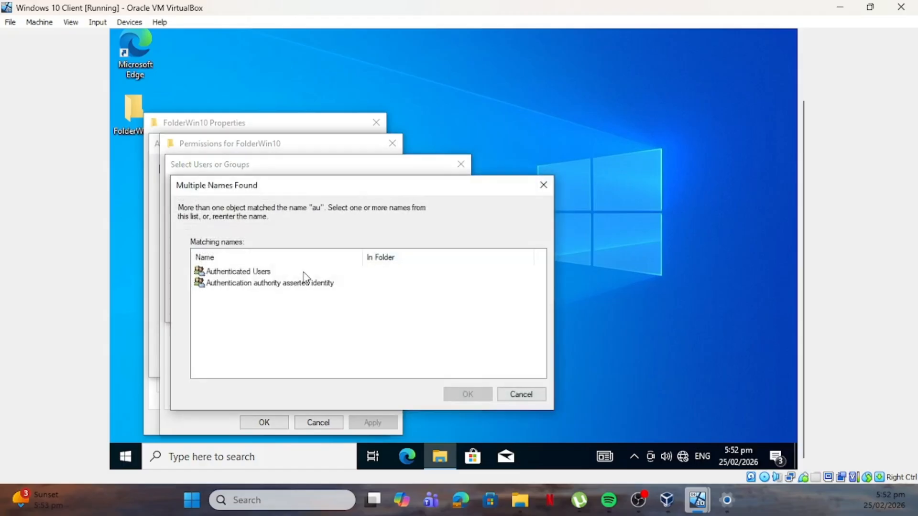
pyautogui.click(259, 273)
pyautogui.click(467, 396)
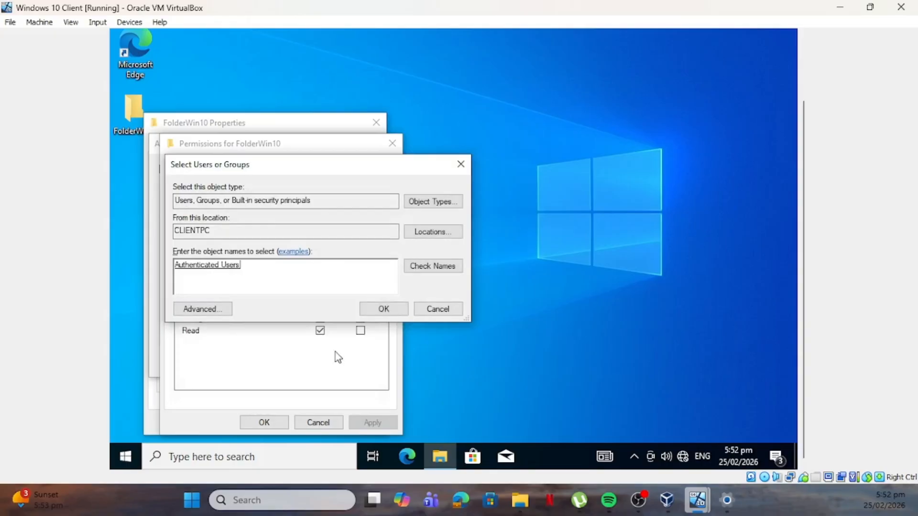
pyautogui.click(384, 312)
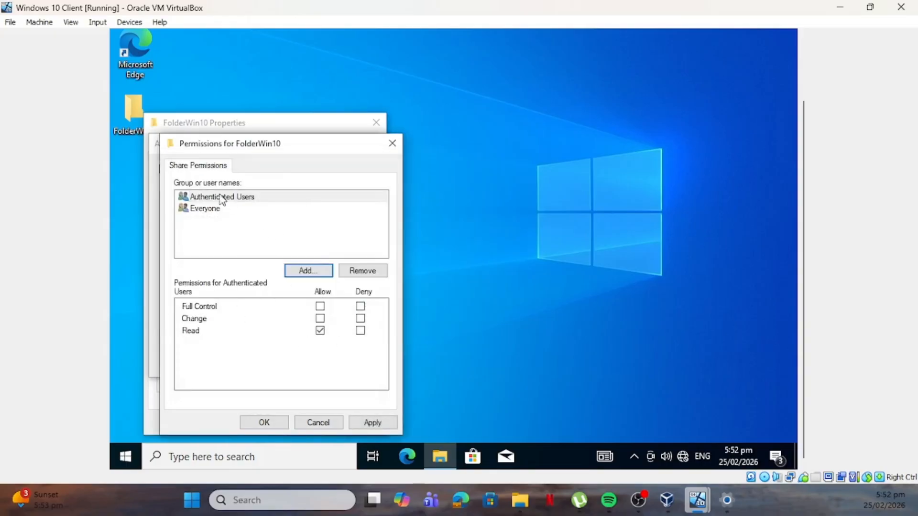
# Step: Allow Authenticated Users Full Control on FolderWin10, apply the advanced sharing settings and close the folder's properties
pyautogui.click(320, 306)
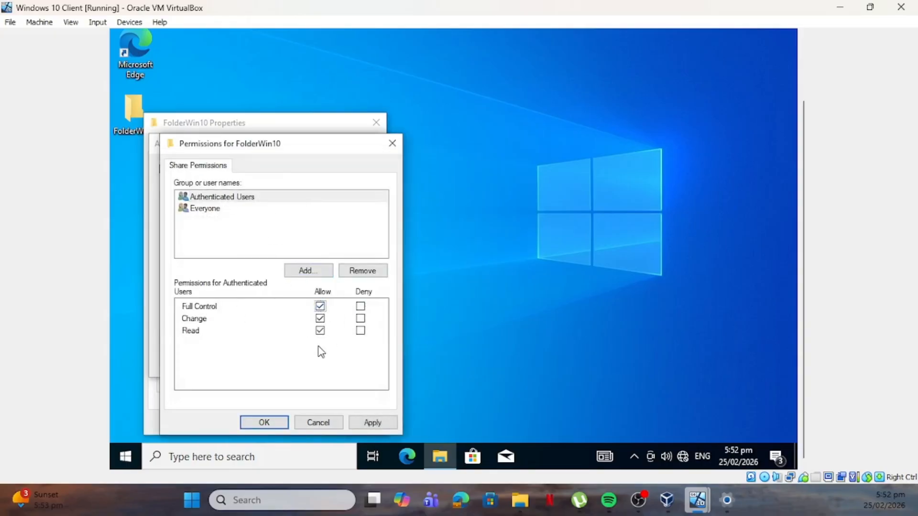
pyautogui.click(373, 424)
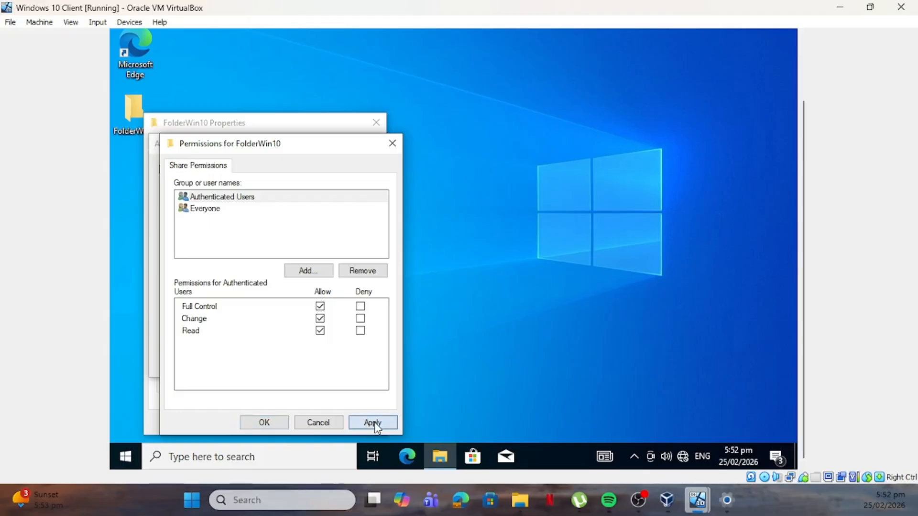
pyautogui.click(275, 423)
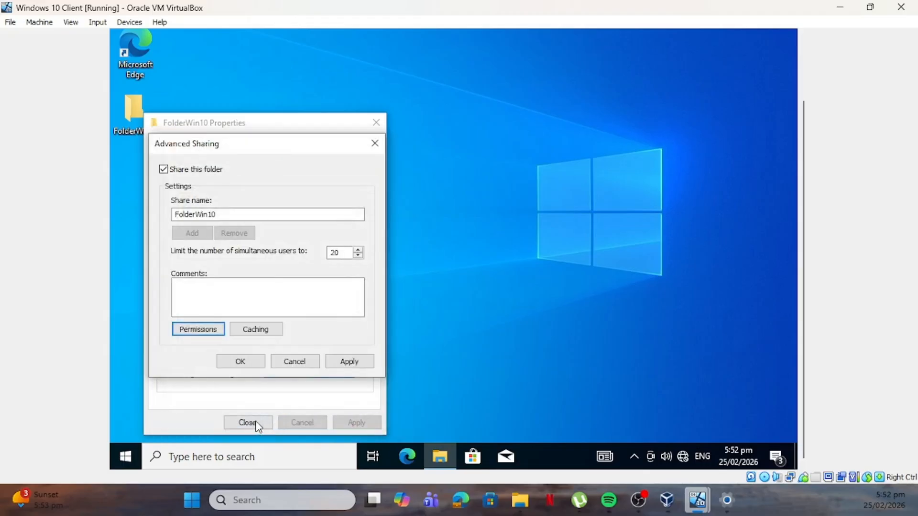
pyautogui.click(360, 365)
pyautogui.click(241, 363)
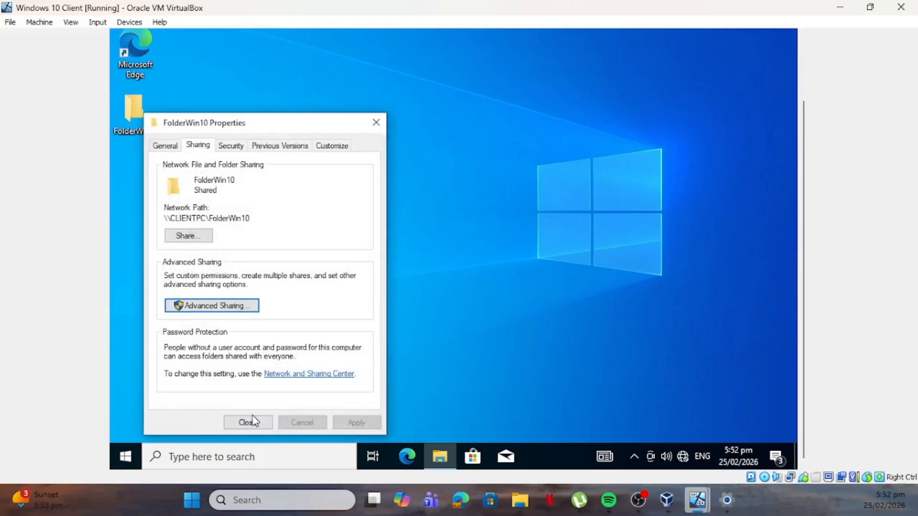
pyautogui.click(254, 424)
pyautogui.click(406, 274)
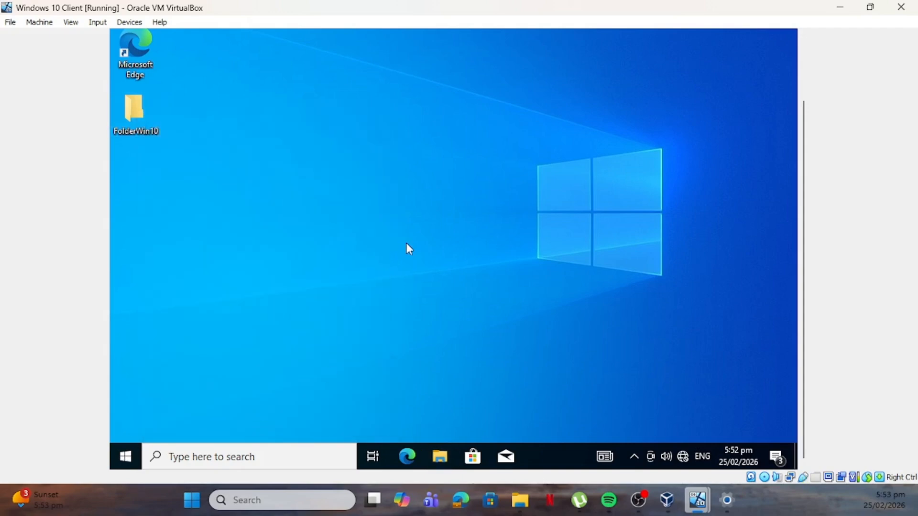
# Step: Switch to the Server virtual machine and close its Network Connections window
pyautogui.click(695, 506)
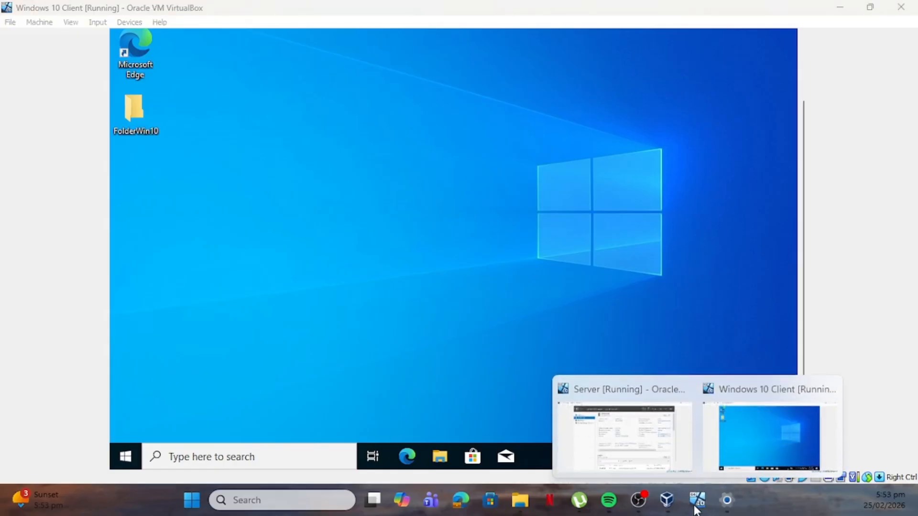
pyautogui.click(622, 430)
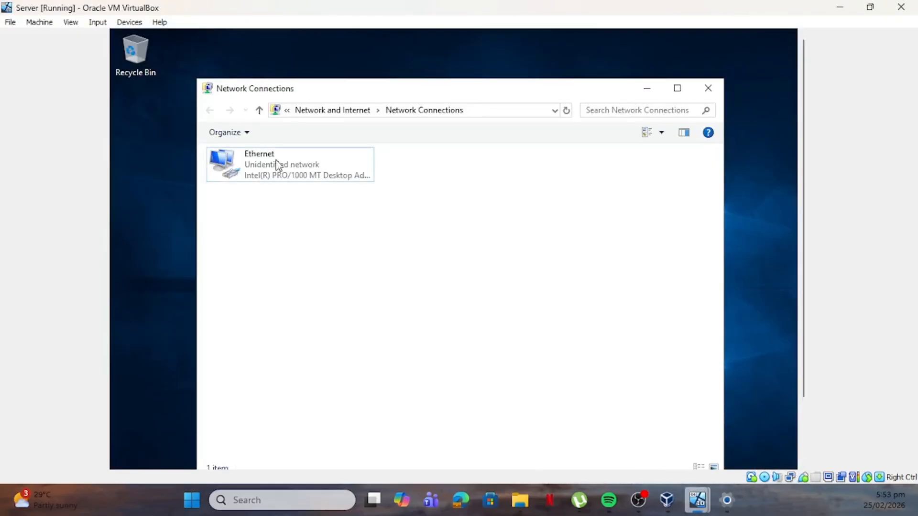
pyautogui.click(708, 87)
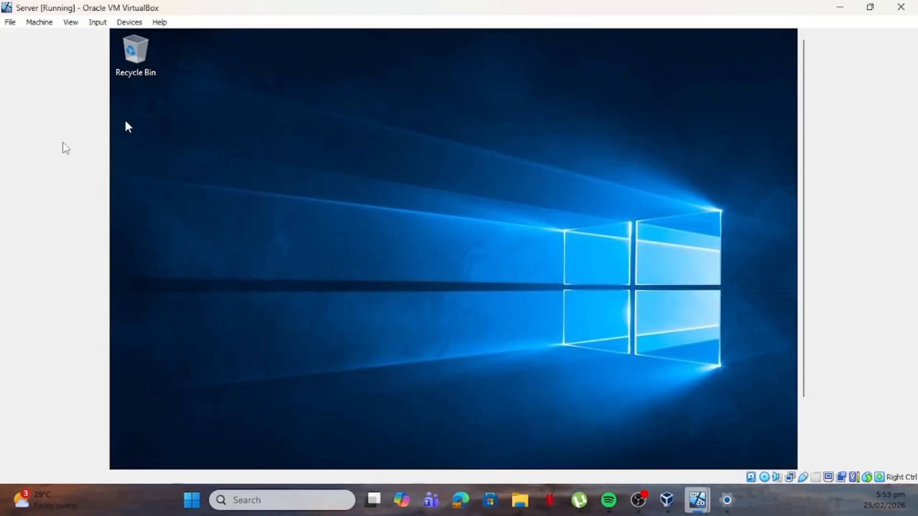
# Step: Create a folder named FolderServer on the Server desktop and place it just below the Recycle Bin
pyautogui.rightClick(111, 137)
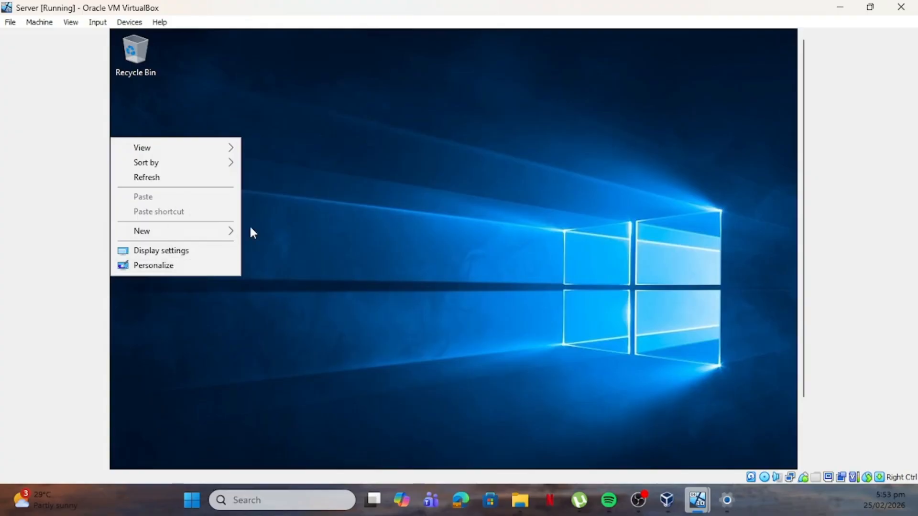
pyautogui.moveTo(172, 233)
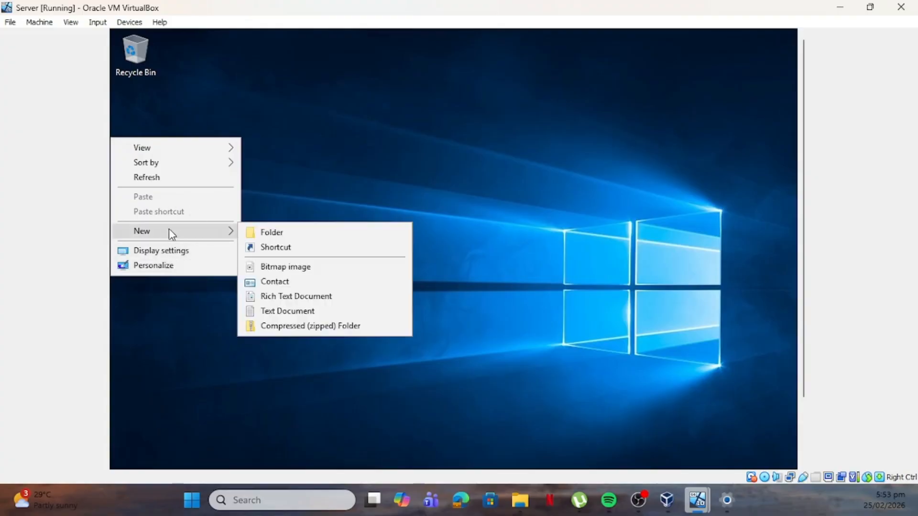
pyautogui.click(260, 232)
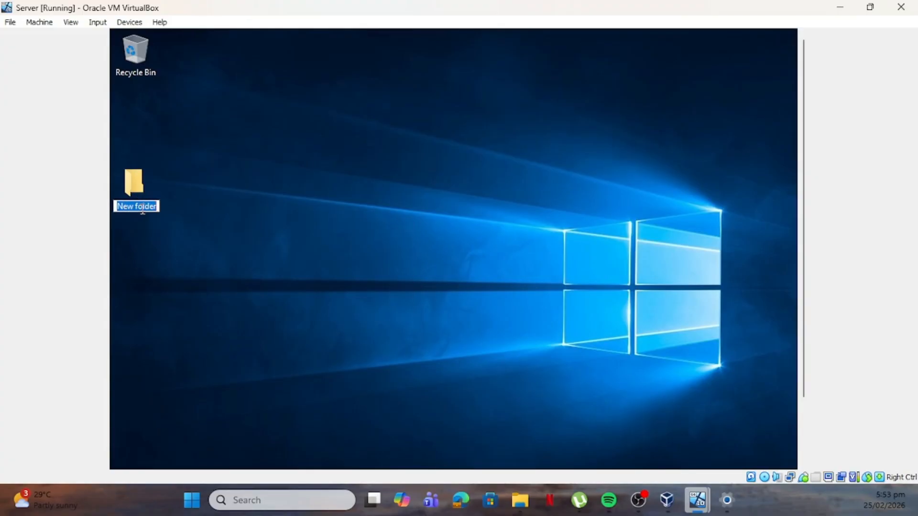
pyautogui.press('BackSpace')
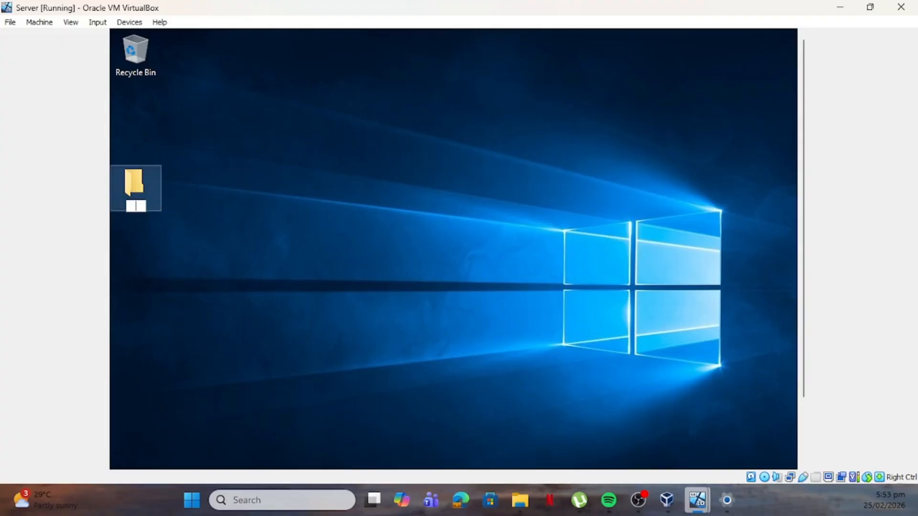
pyautogui.write('FolderServer')
pyautogui.press('Return')
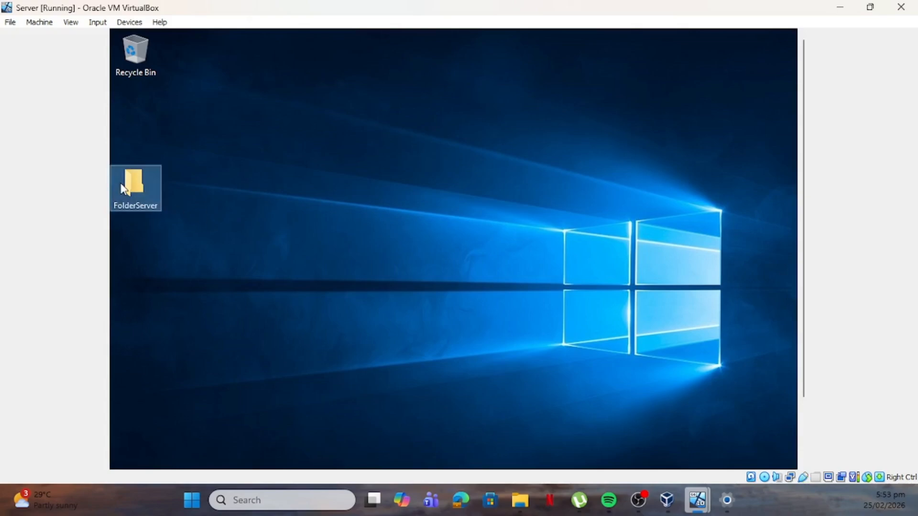
pyautogui.moveTo(133, 191); pyautogui.dragTo(139, 102)
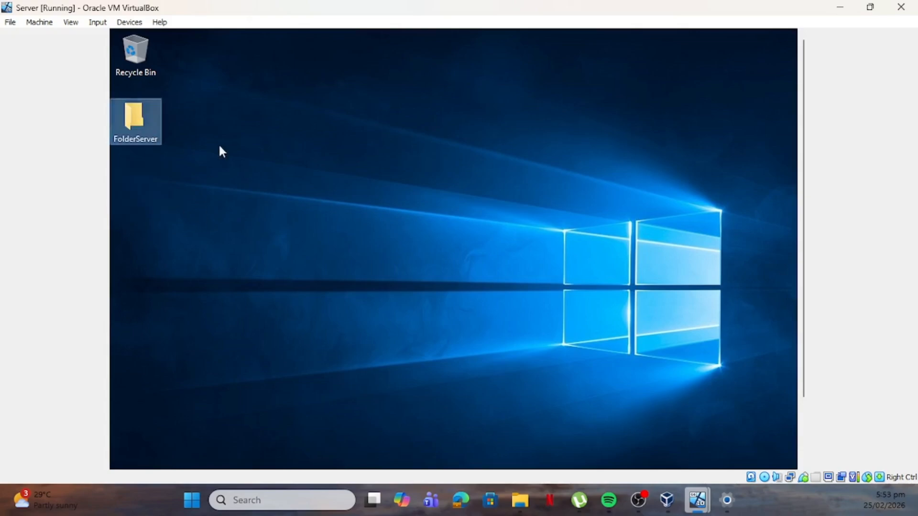
# Step: Open the sharing properties of FolderServer on the desktop and bring up the choice of people to share it with
pyautogui.doubleClick(135, 133)
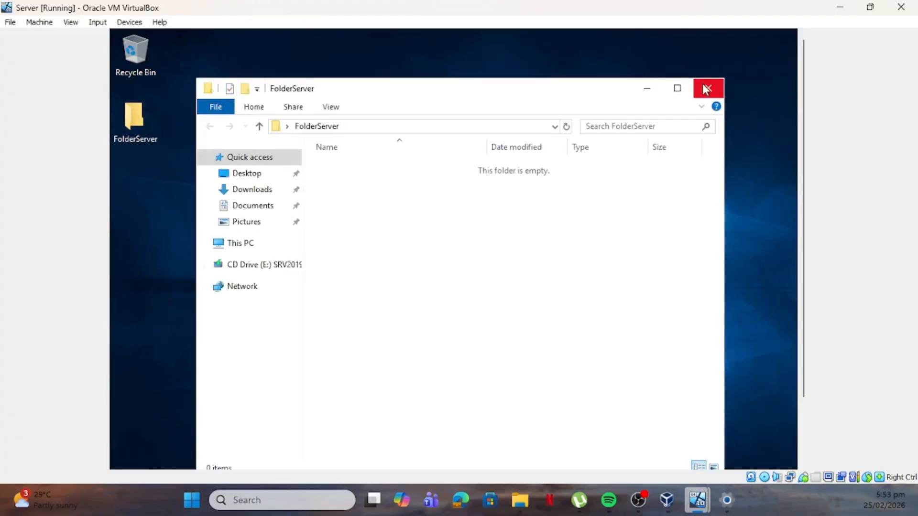
pyautogui.click(707, 90)
pyautogui.rightClick(142, 129)
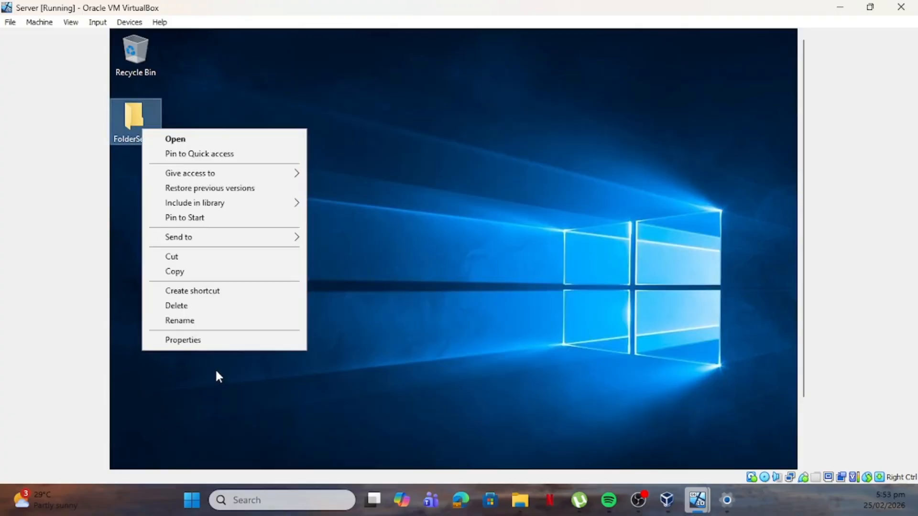
pyautogui.click(202, 340)
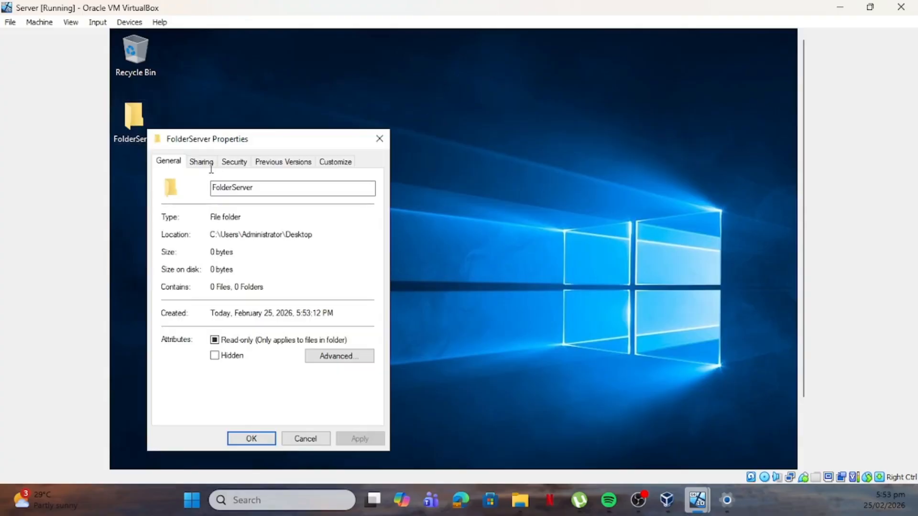
pyautogui.click(202, 163)
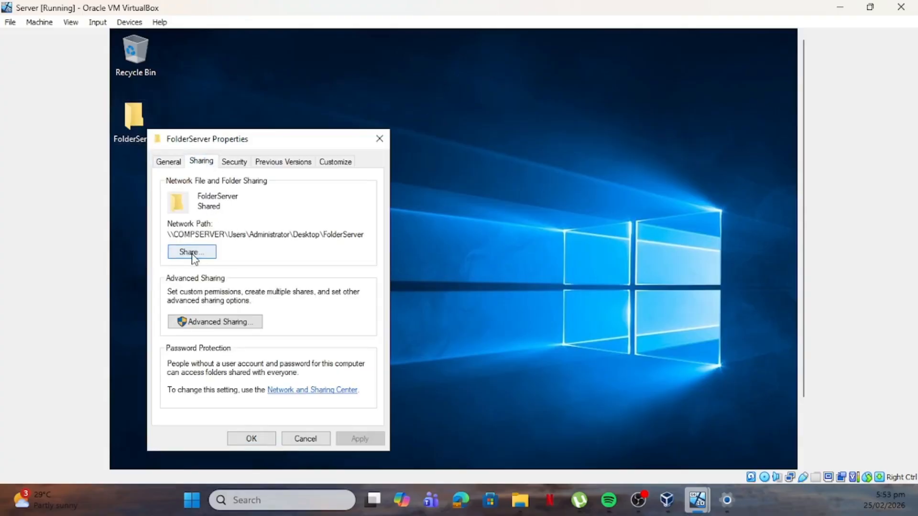
pyautogui.click(193, 256)
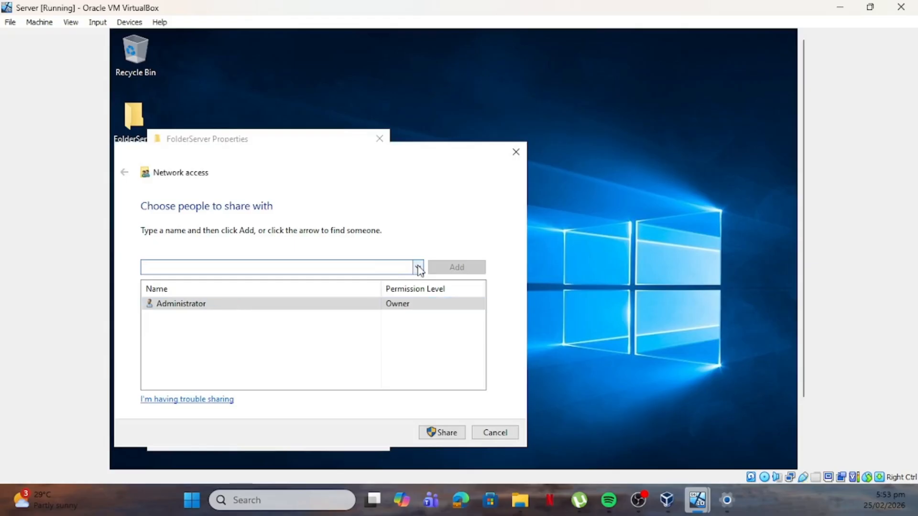
# Step: Share FolderServer with Everyone at Read/Write level, turning on network discovery and file sharing for all public networks
pyautogui.click(417, 267)
pyautogui.click(293, 302)
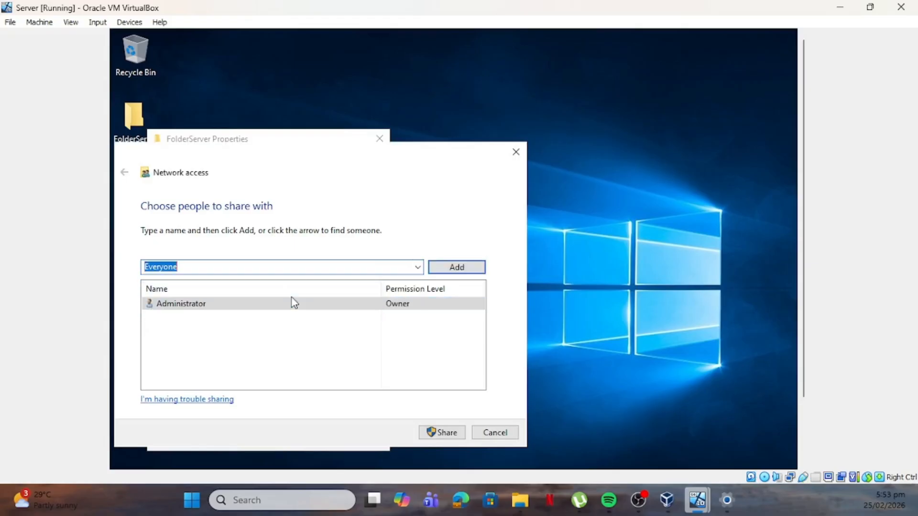
pyautogui.click(458, 268)
pyautogui.click(408, 320)
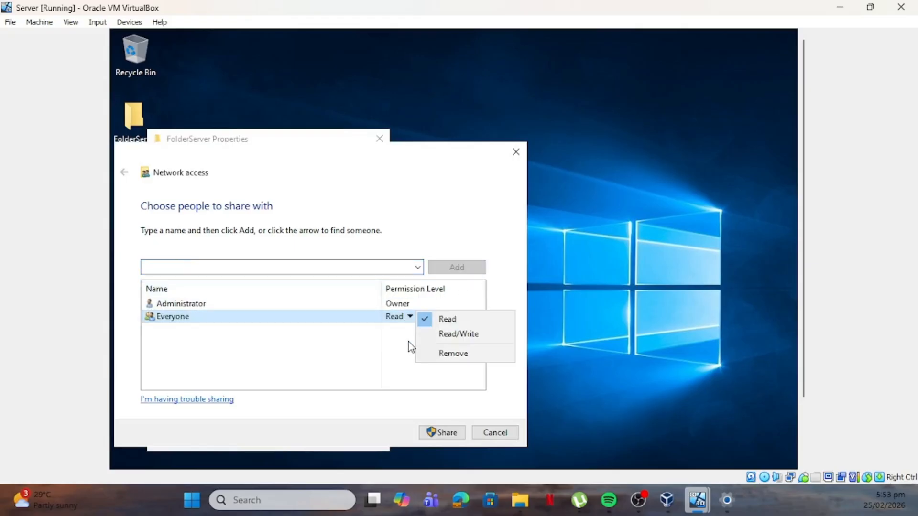
pyautogui.click(432, 335)
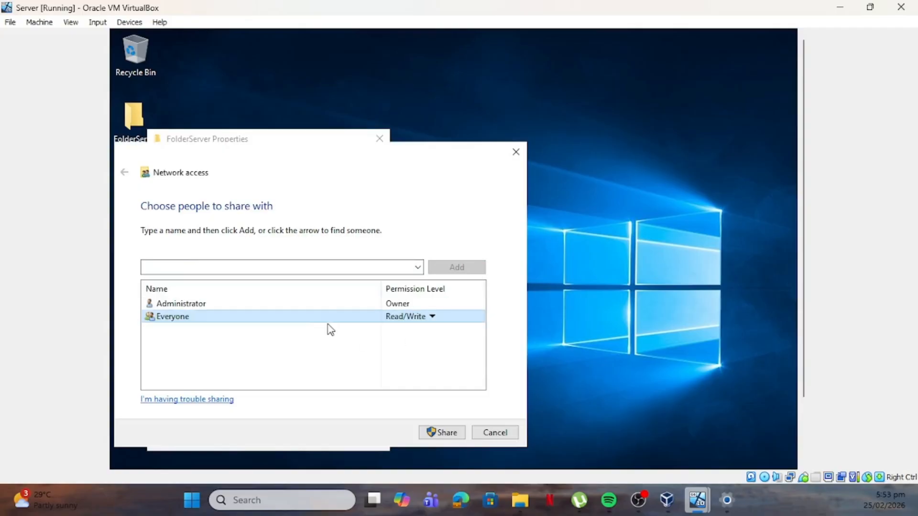
pyautogui.click(439, 434)
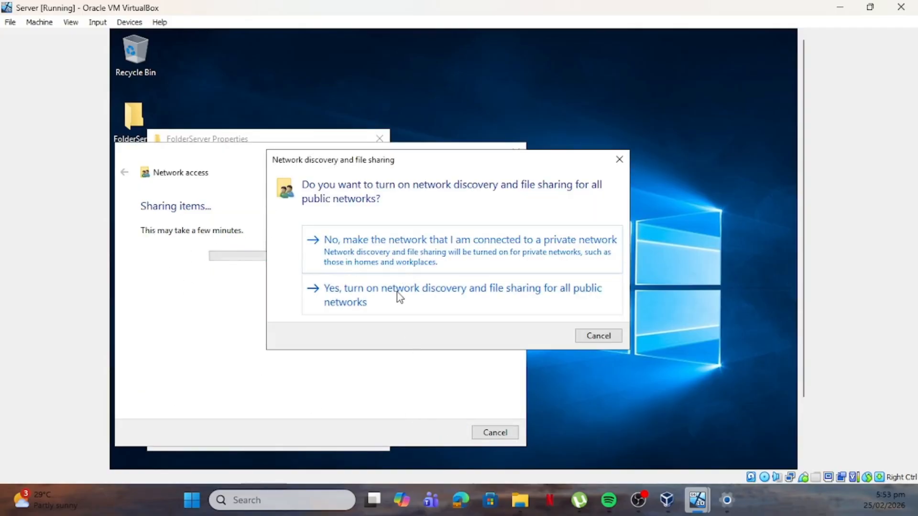
pyautogui.click(403, 303)
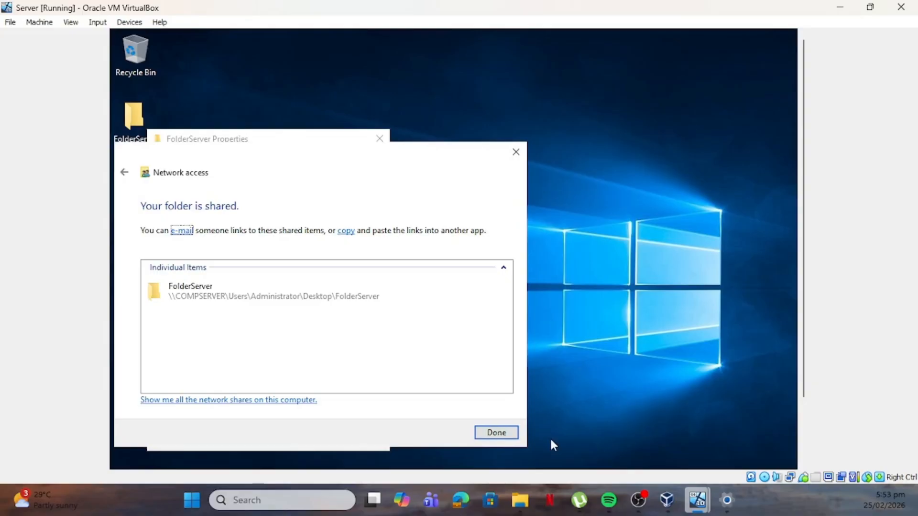
pyautogui.click(496, 433)
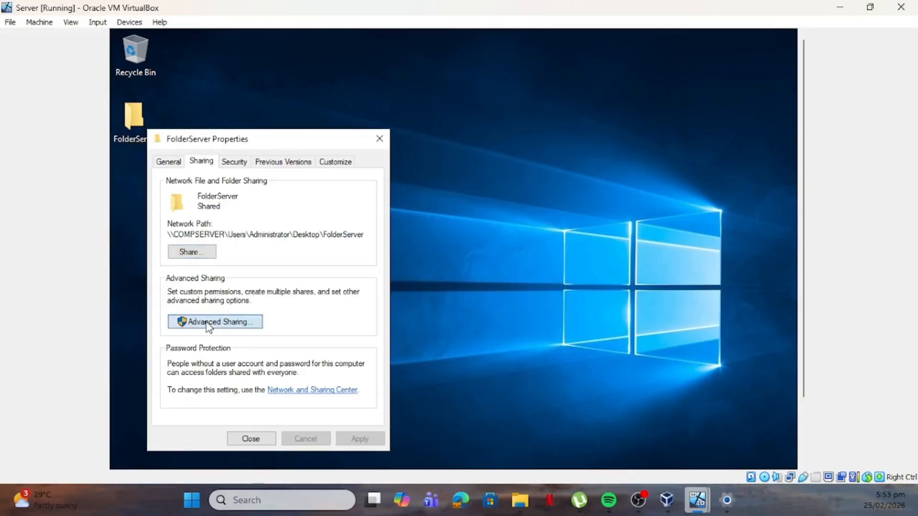
# Step: Enable advanced sharing of FolderServer under its own name and allow Everyone Full Control in the share permissions
pyautogui.click(182, 323)
pyautogui.click(167, 186)
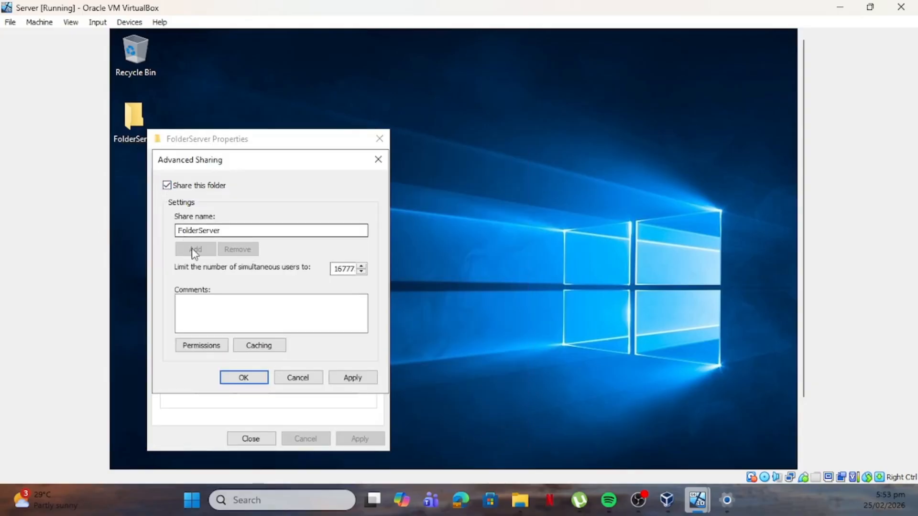
pyautogui.click(203, 346)
pyautogui.click(323, 333)
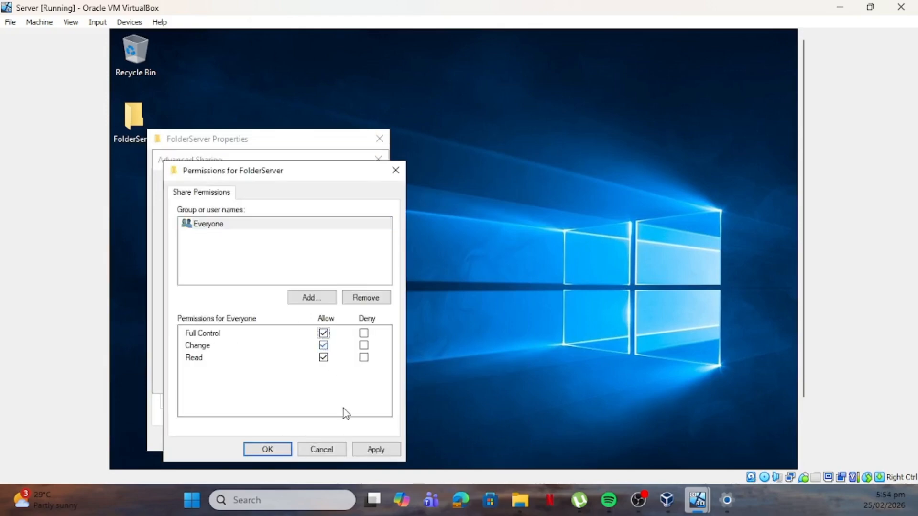
pyautogui.click(374, 450)
pyautogui.click(268, 450)
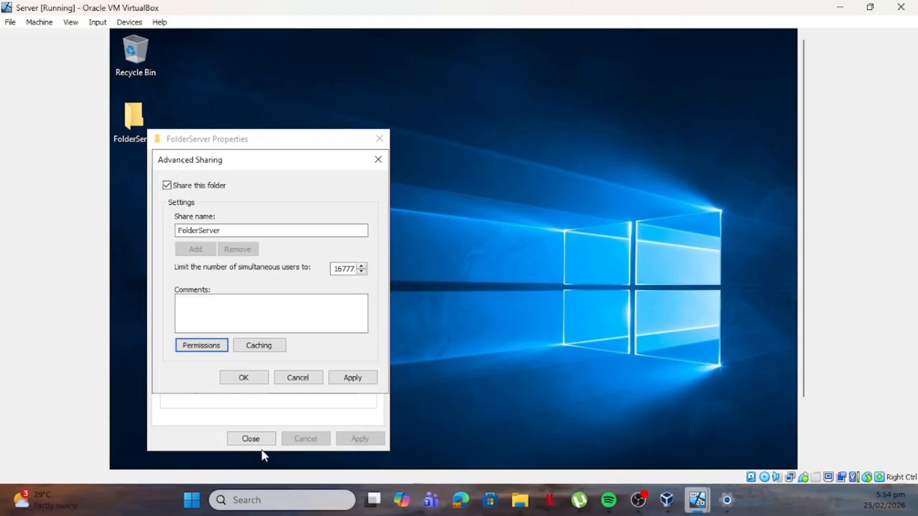
# Step: Add the Authenticated Users group to FolderServer's share permissions, finding it by checking the name "au"
pyautogui.click(209, 349)
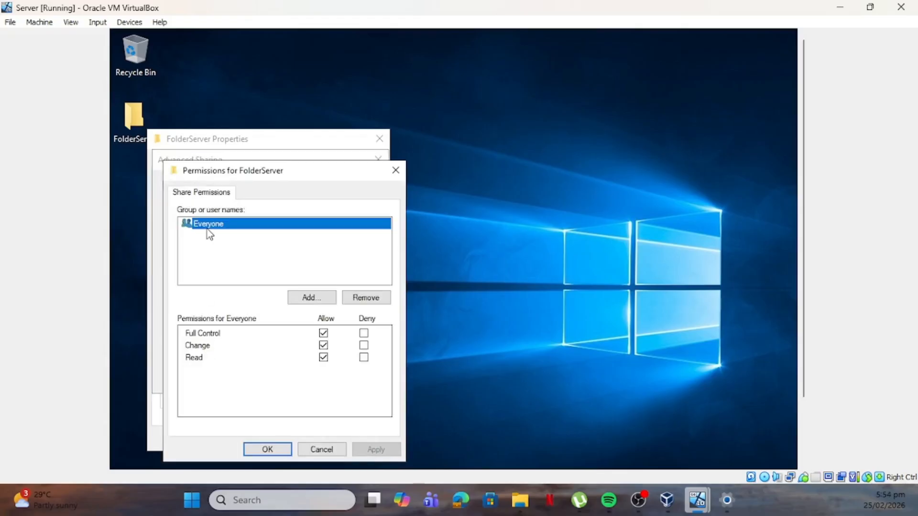
pyautogui.click(321, 297)
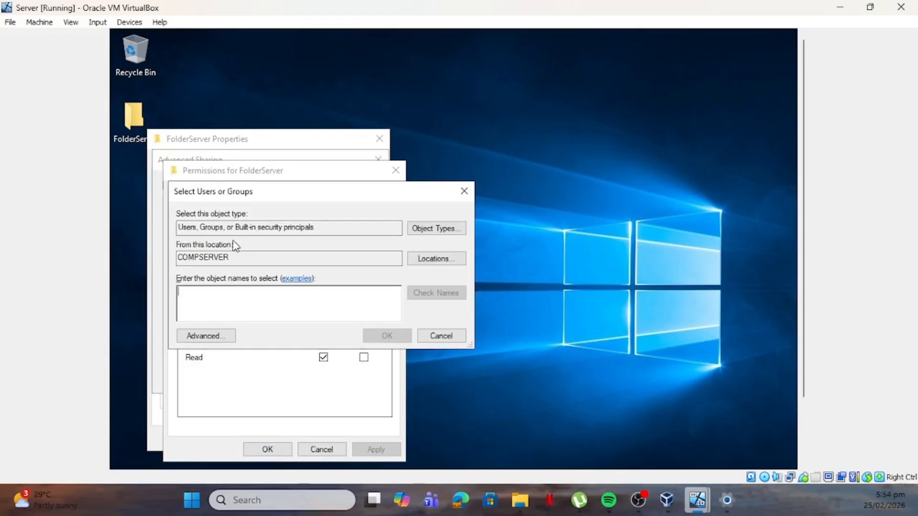
pyautogui.write('au')
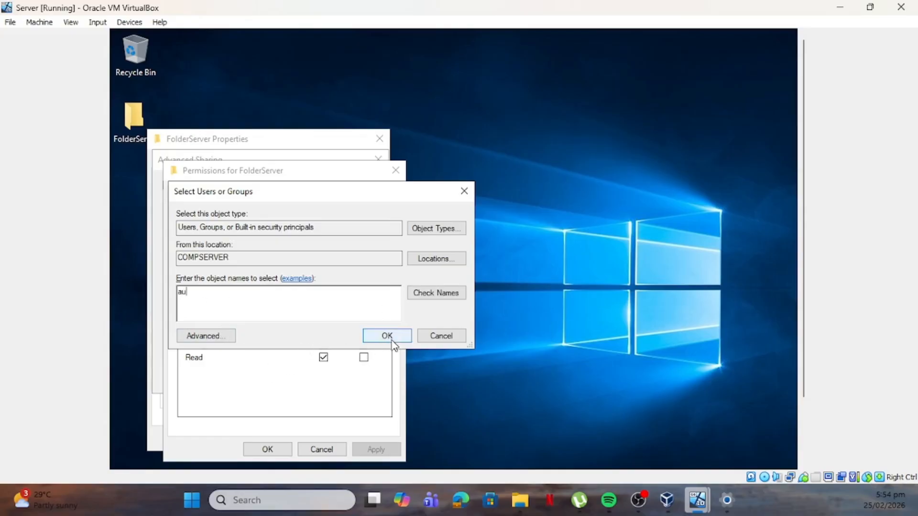
pyautogui.click(437, 293)
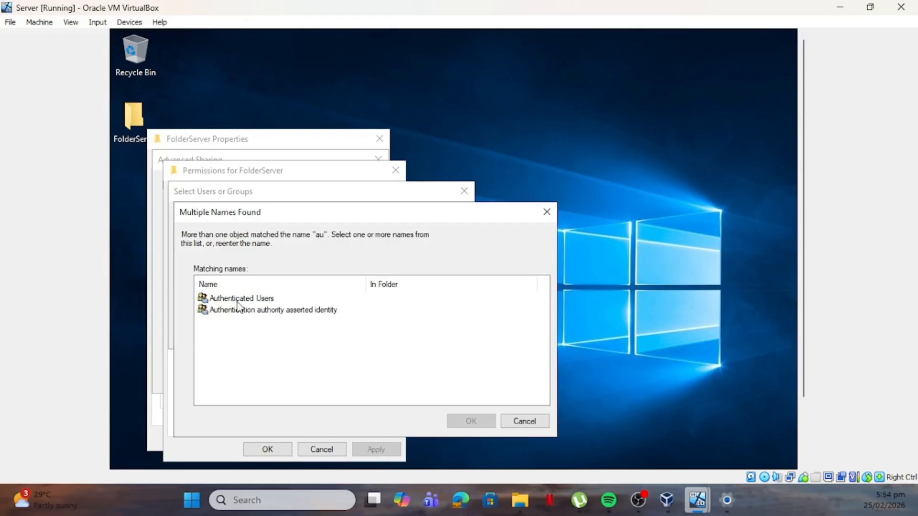
pyautogui.click(241, 300)
pyautogui.click(466, 421)
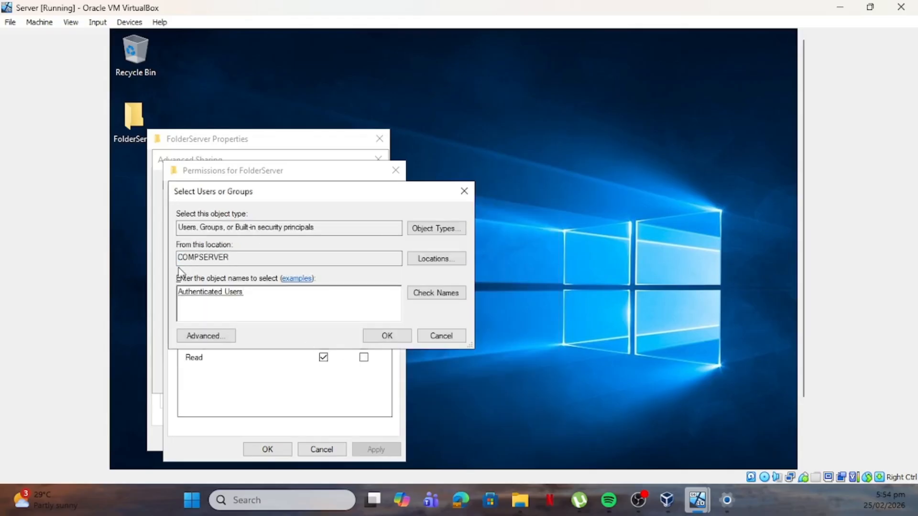
pyautogui.click(378, 338)
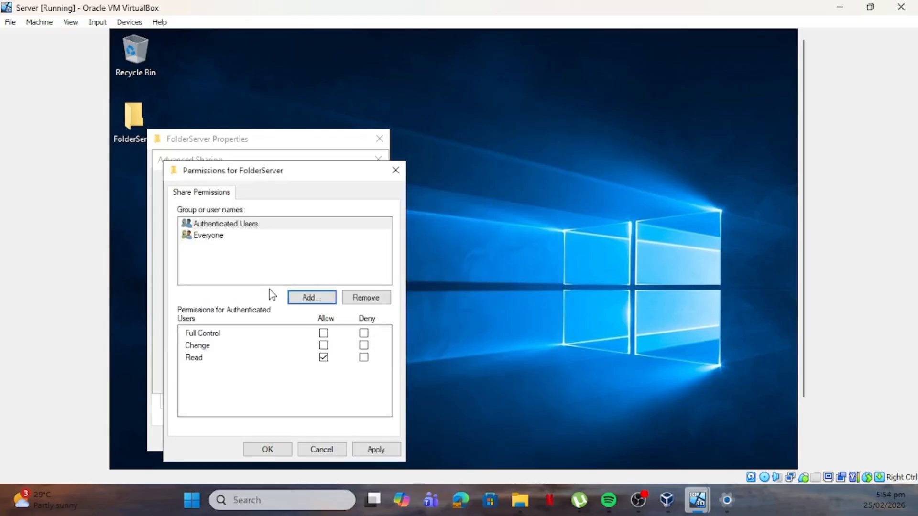
# Step: Allow Authenticated Users Full Control on FolderServer, apply the advanced sharing settings and close the folder's properties
pyautogui.click(202, 225)
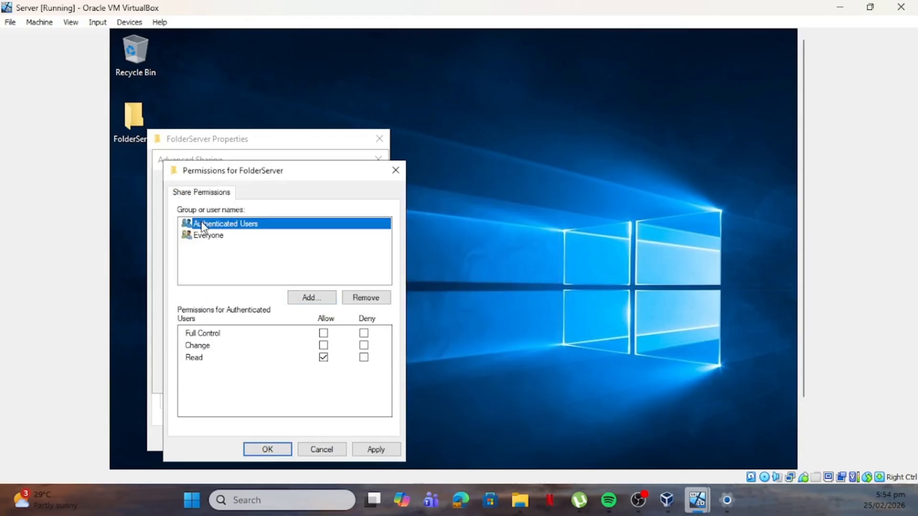
pyautogui.click(324, 334)
pyautogui.click(379, 452)
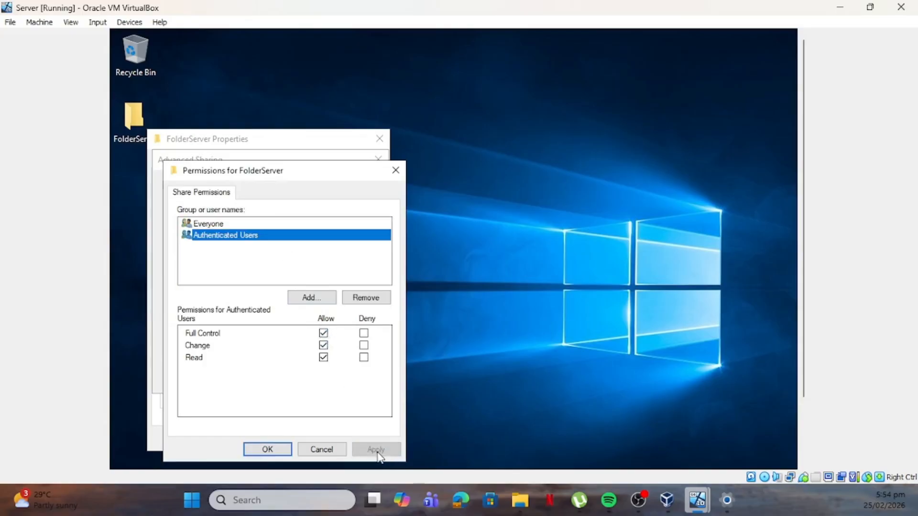
pyautogui.click(251, 452)
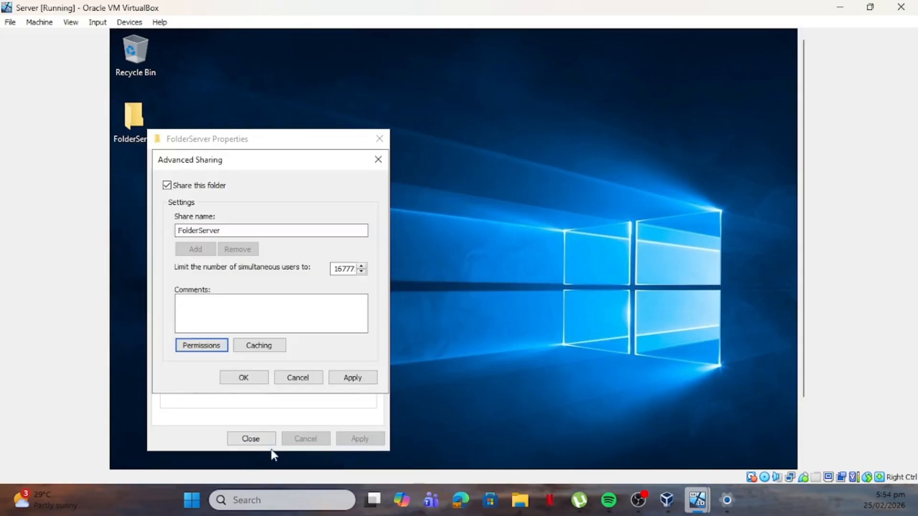
pyautogui.click(353, 378)
pyautogui.click(256, 381)
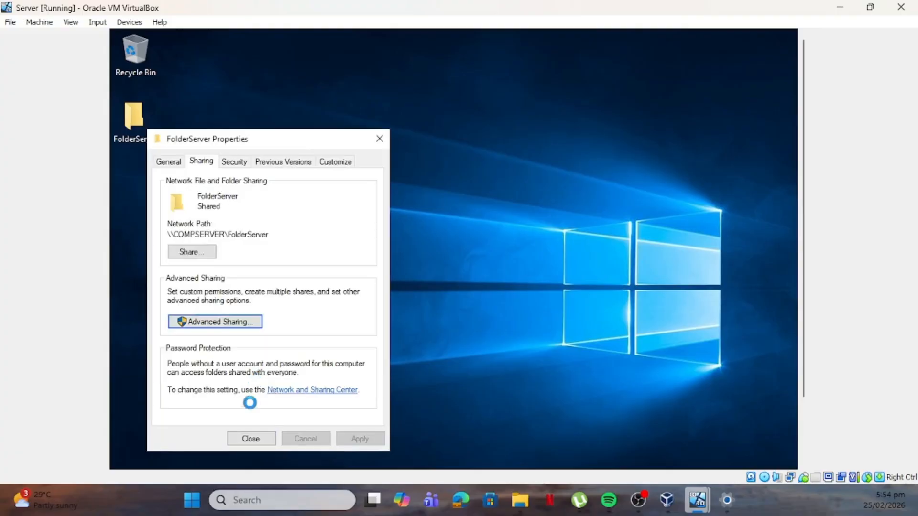
pyautogui.click(248, 439)
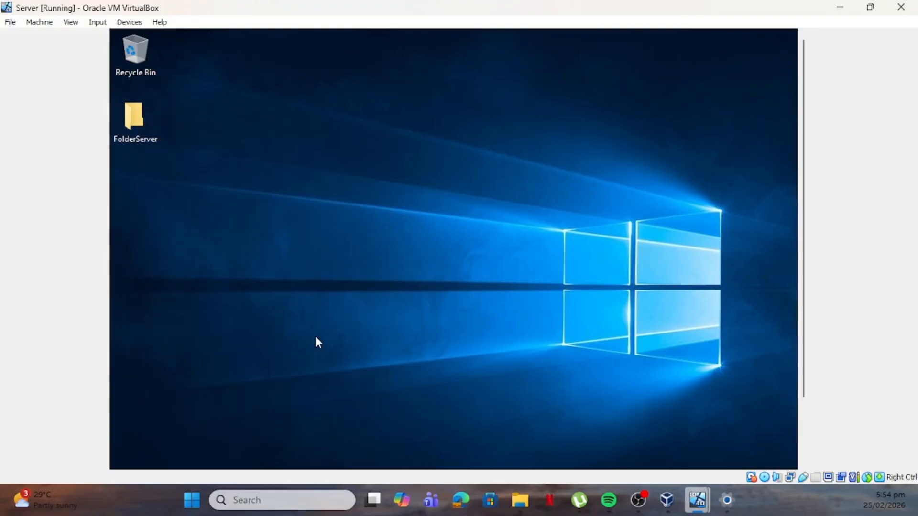
# Step: Switch to the Windows 10 Client virtual machine and enter the network path \\192.168.1.1 in the Run dialog
pyautogui.click(698, 502)
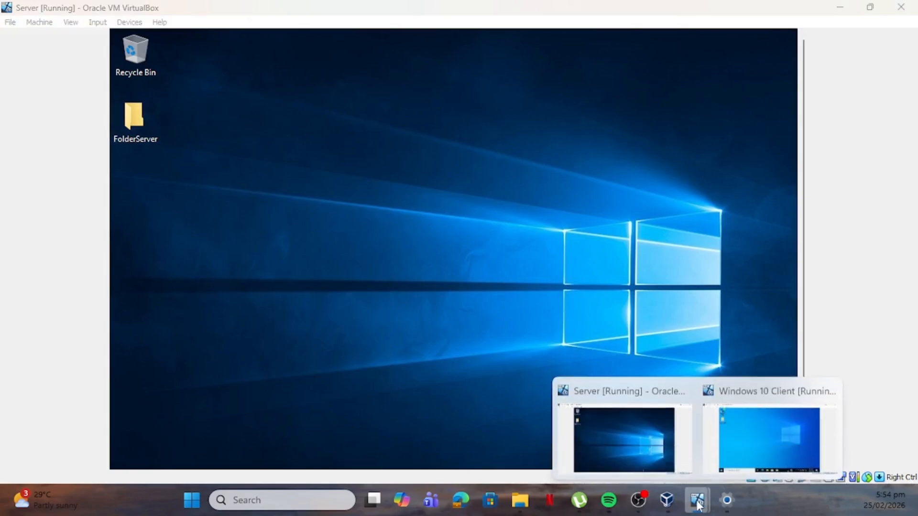
pyautogui.click(754, 443)
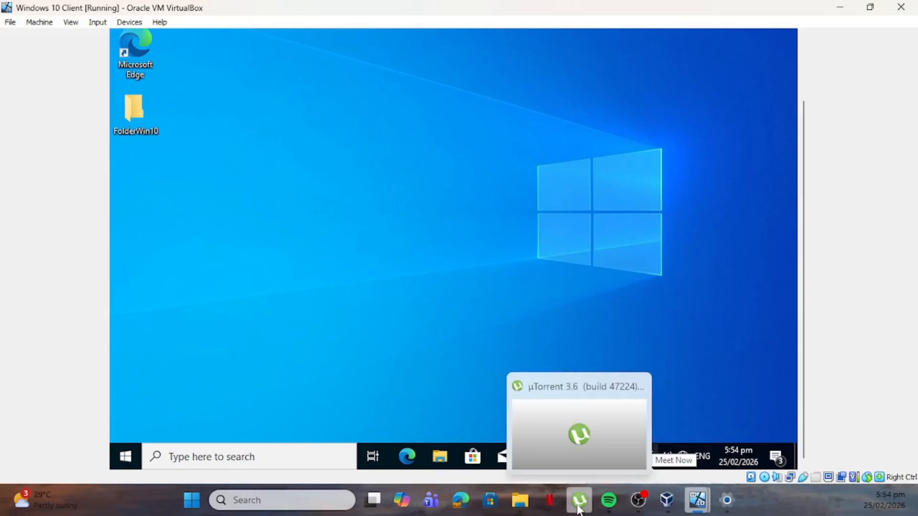
pyautogui.moveTo(644, 506)
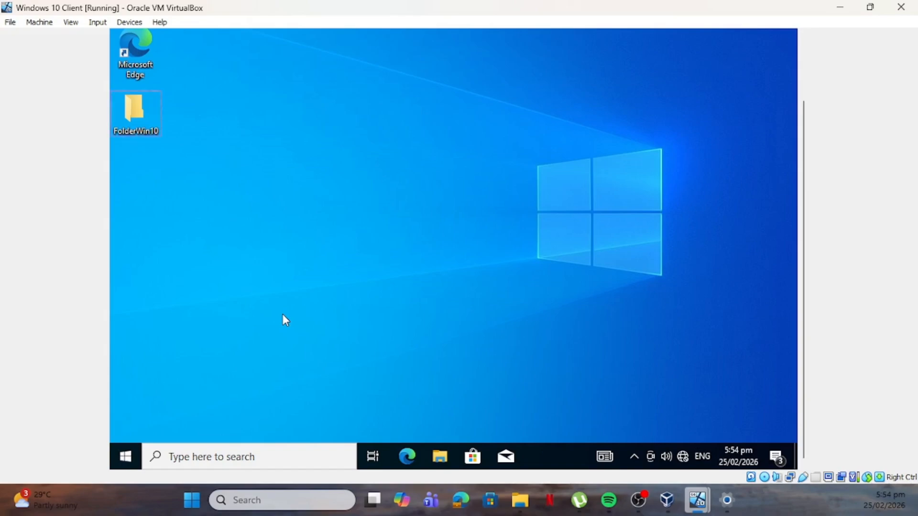
pyautogui.press('super+r')
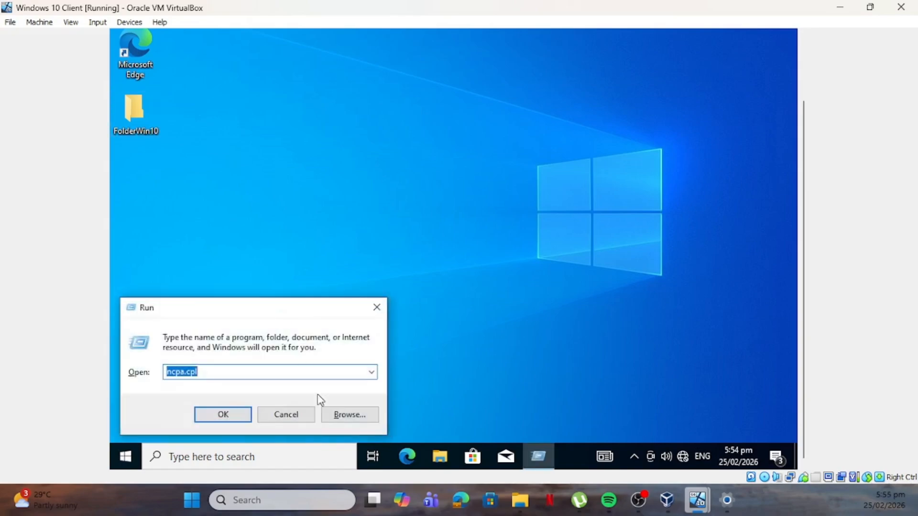
pyautogui.press('BackSpace')
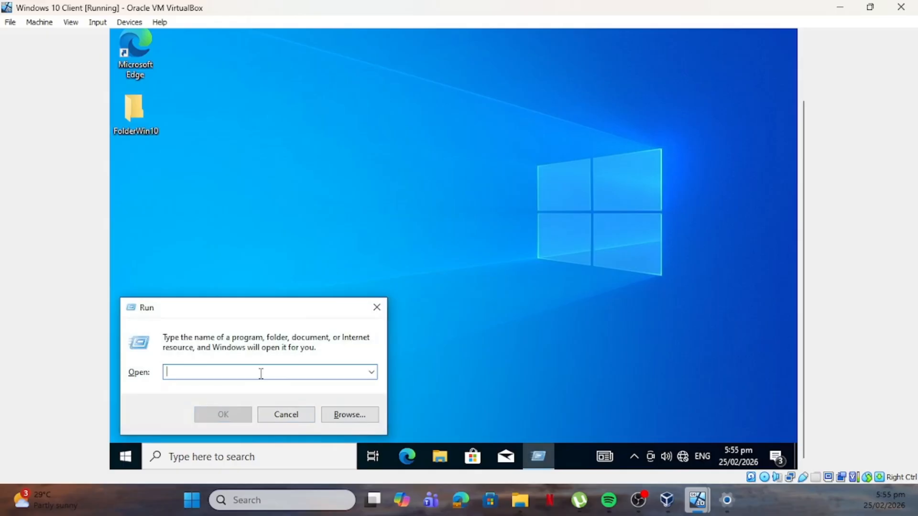
pyautogui.write('\\\\')
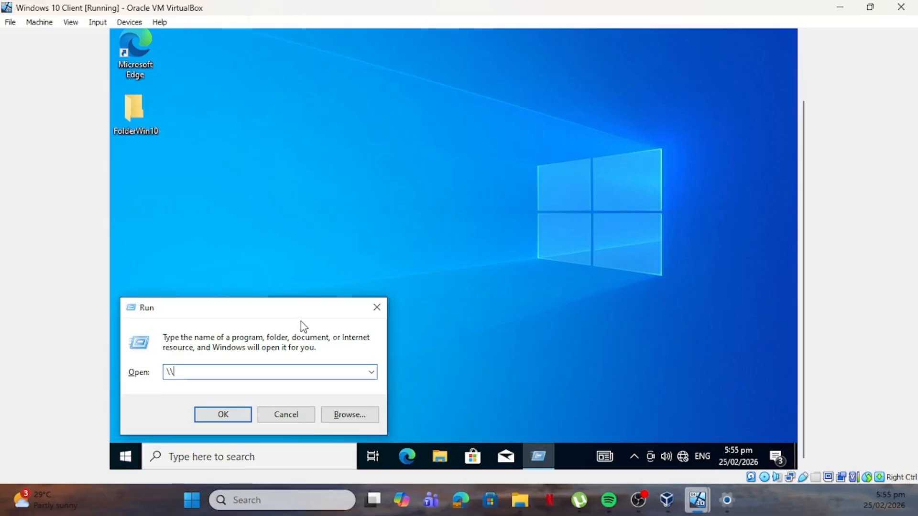
pyautogui.write('192.168.1.1')
# Step: Switch to the Server virtual machine and open its network adapter list from the Ethernet settings
pyautogui.moveTo(543, 465)
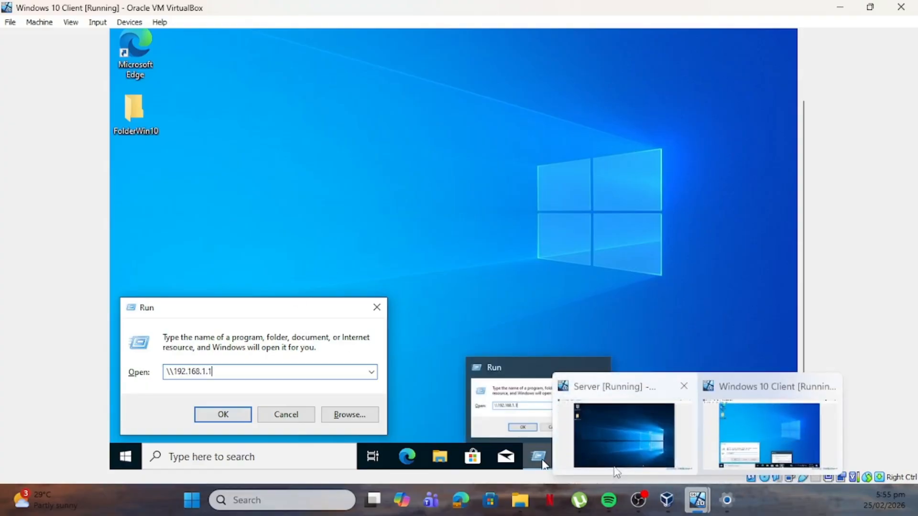
pyautogui.click(603, 445)
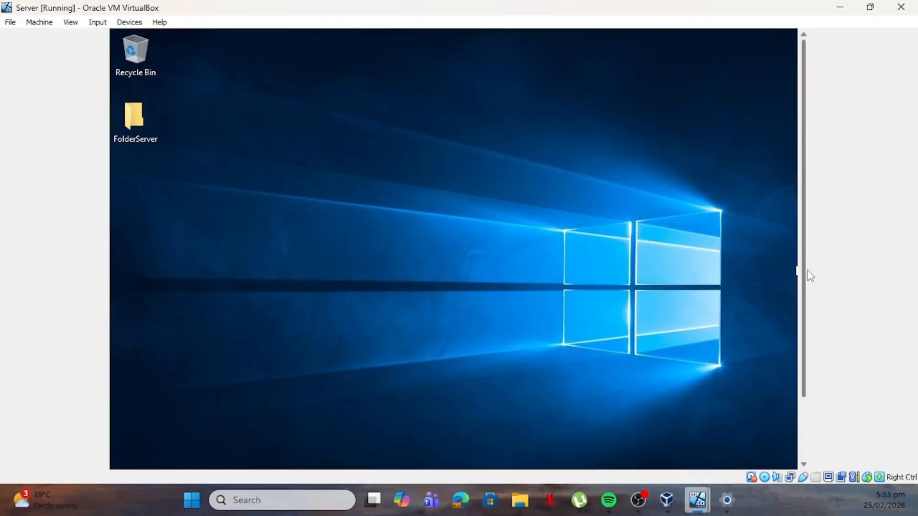
pyautogui.moveTo(805, 272); pyautogui.dragTo(802, 380)
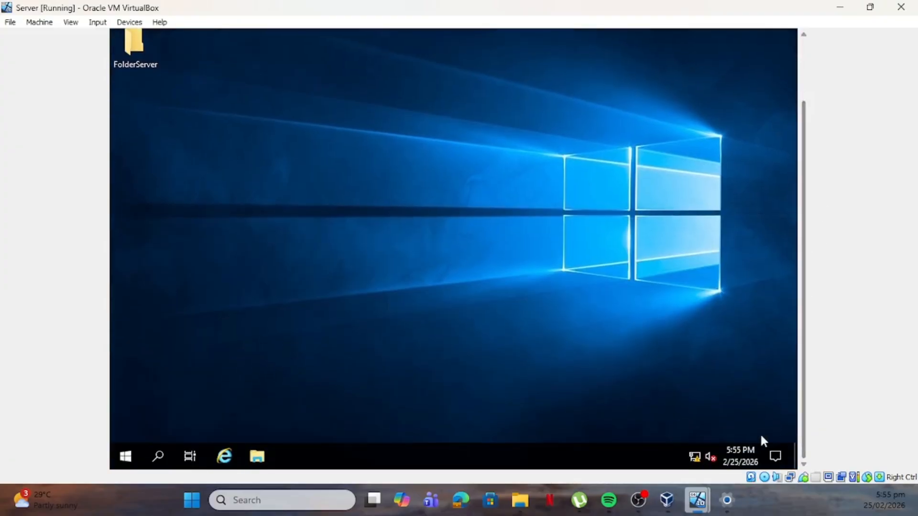
pyautogui.rightClick(695, 458)
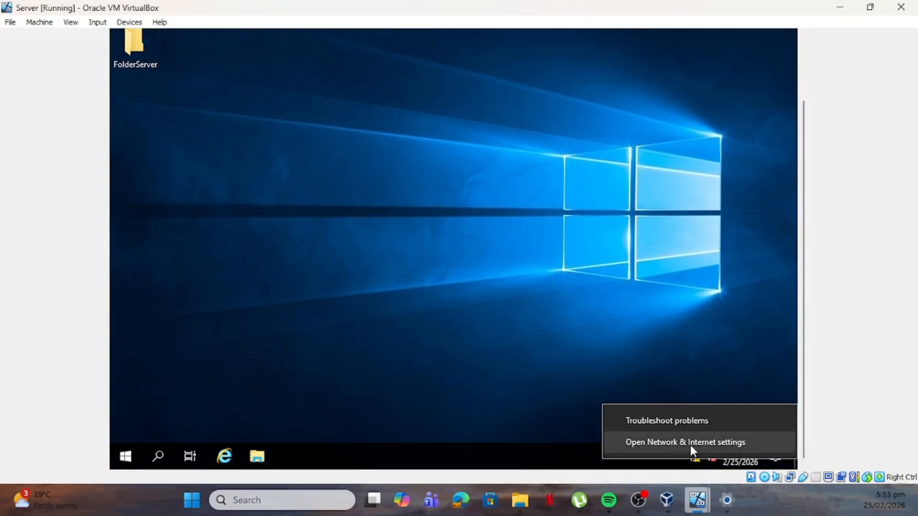
pyautogui.click(631, 442)
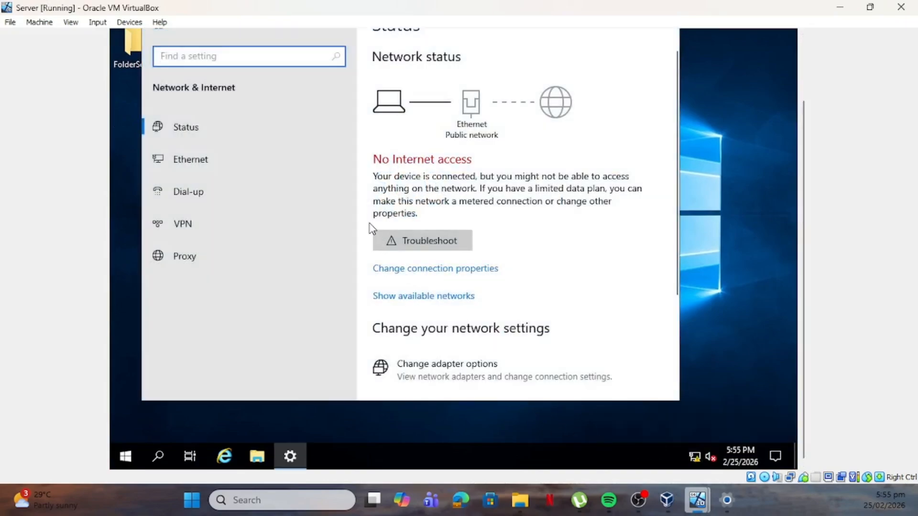
pyautogui.click(164, 160)
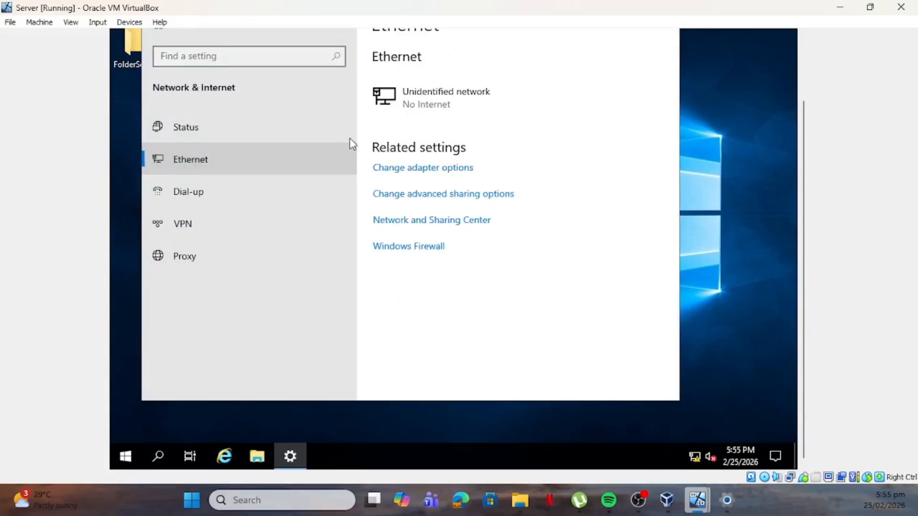
pyautogui.click(400, 175)
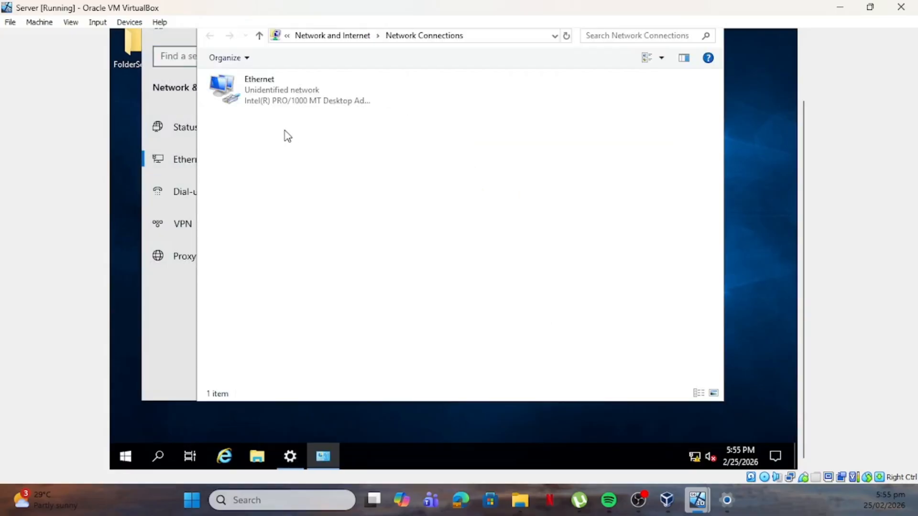
# Step: Review the Server's Ethernet adapter IPv4 properties and close the dialogs without changing anything
pyautogui.rightClick(276, 102)
pyautogui.click(318, 231)
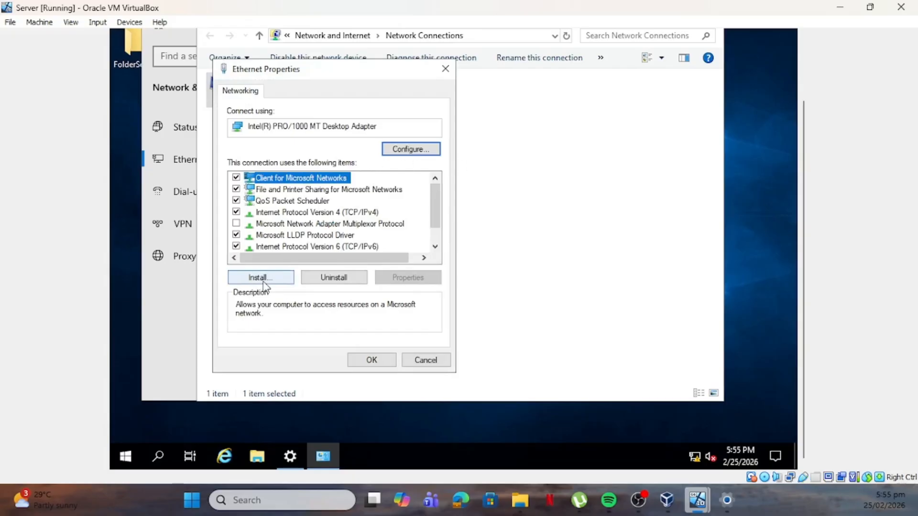
pyautogui.click(314, 215)
pyautogui.click(415, 281)
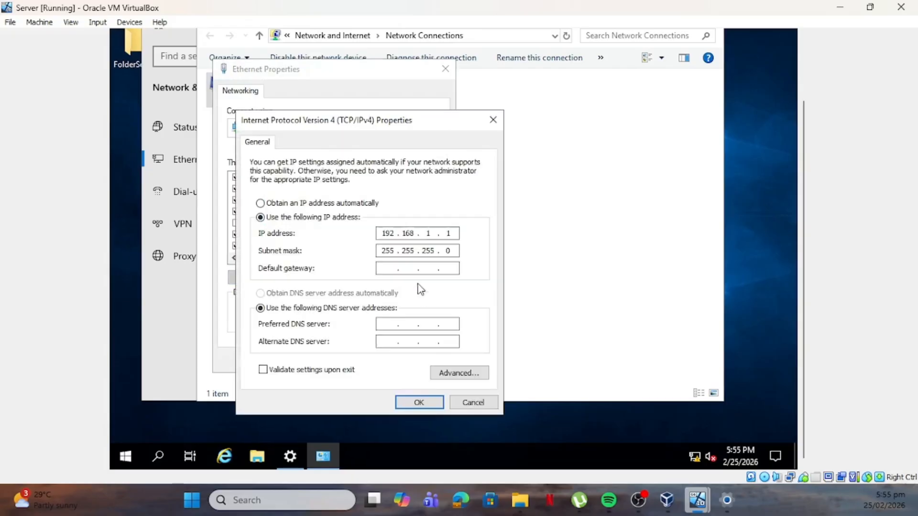
pyautogui.click(493, 120)
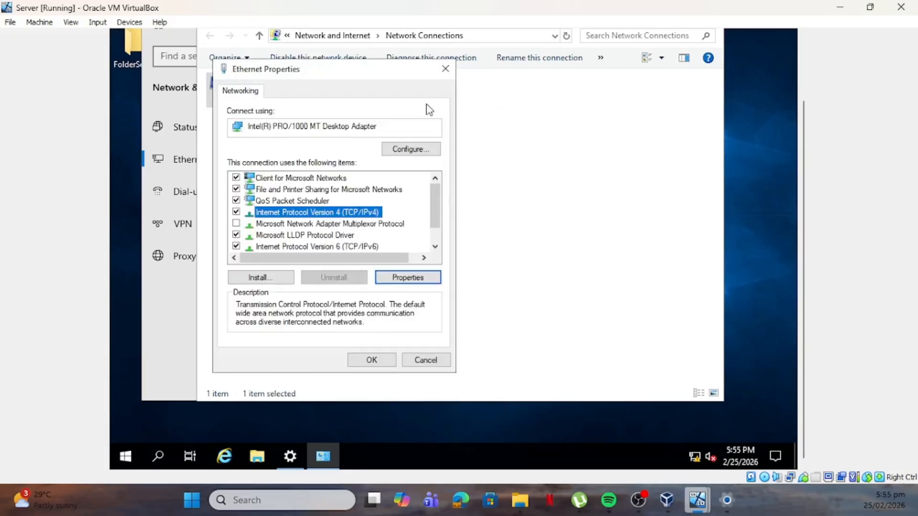
pyautogui.click(445, 68)
# Step: Check the Server's IPv4 address in the Ethernet adapter's network connection details
pyautogui.rightClick(348, 87)
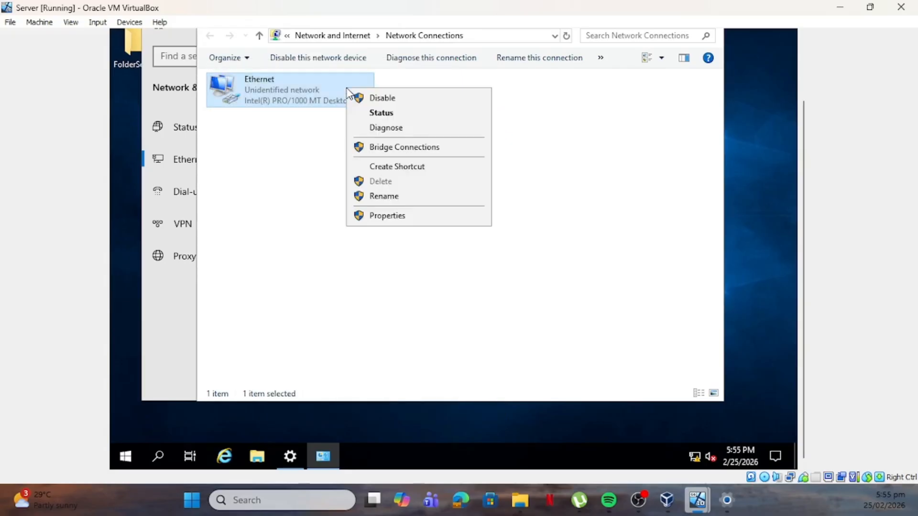
pyautogui.click(372, 114)
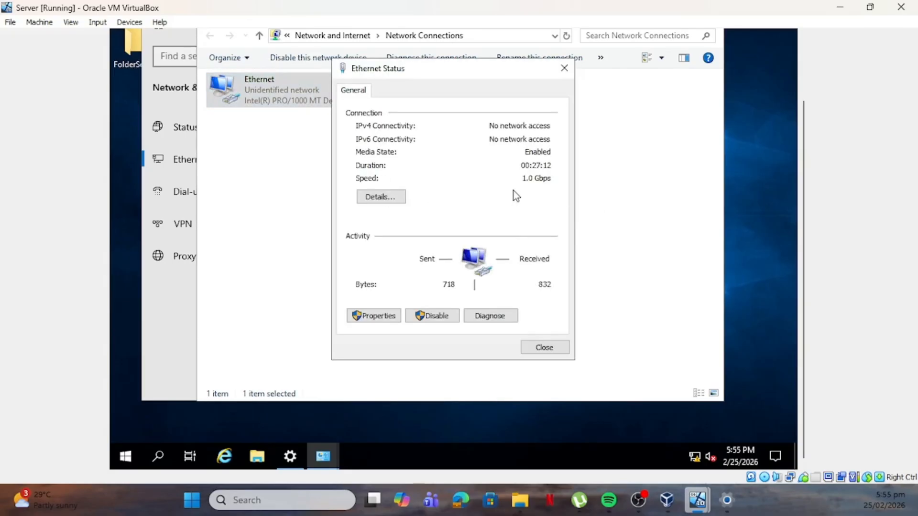
pyautogui.click(377, 200)
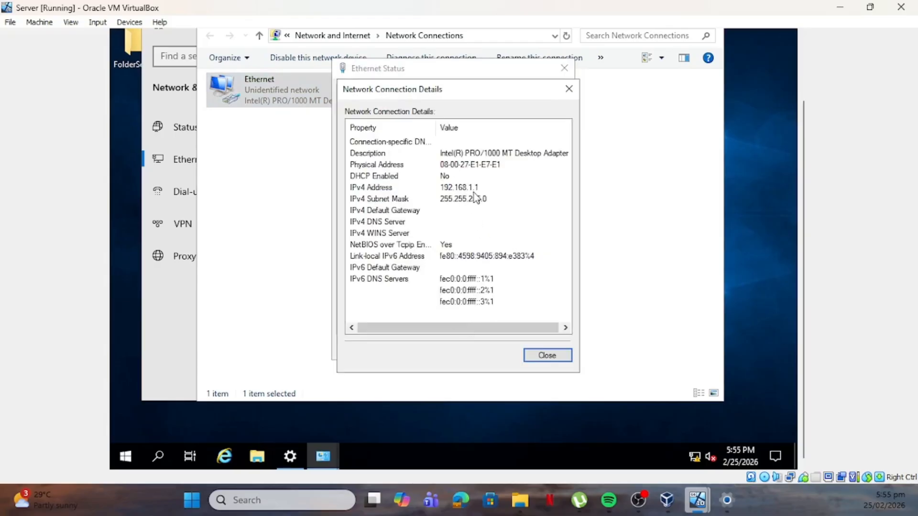
# Step: Switch back to the Windows 10 Client virtual machine, connect to \\192.168.1.1 and open the shared folder FolderServer
pyautogui.moveTo(698, 505)
pyautogui.click(762, 459)
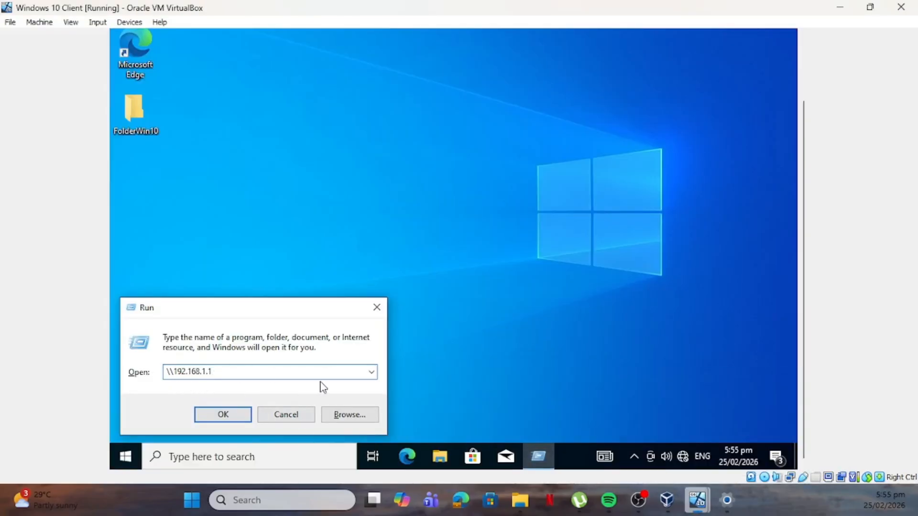
pyautogui.press('Return')
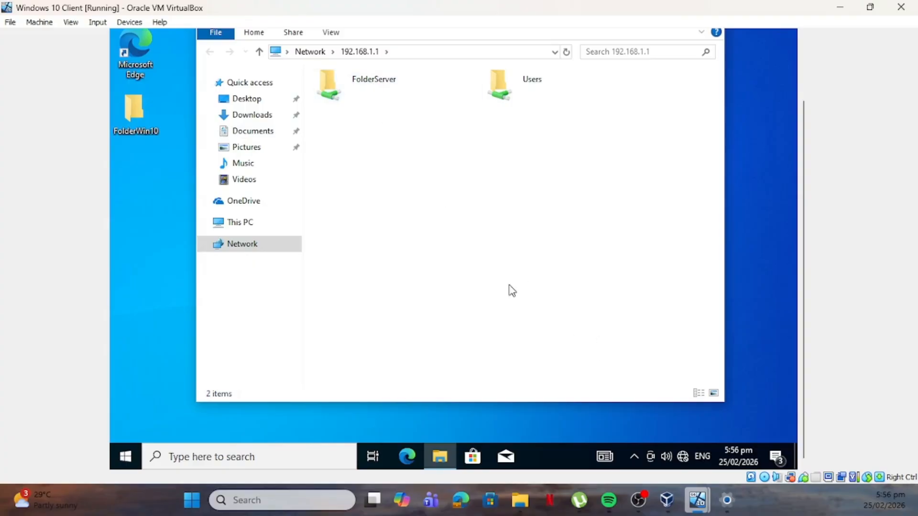
pyautogui.doubleClick(365, 82)
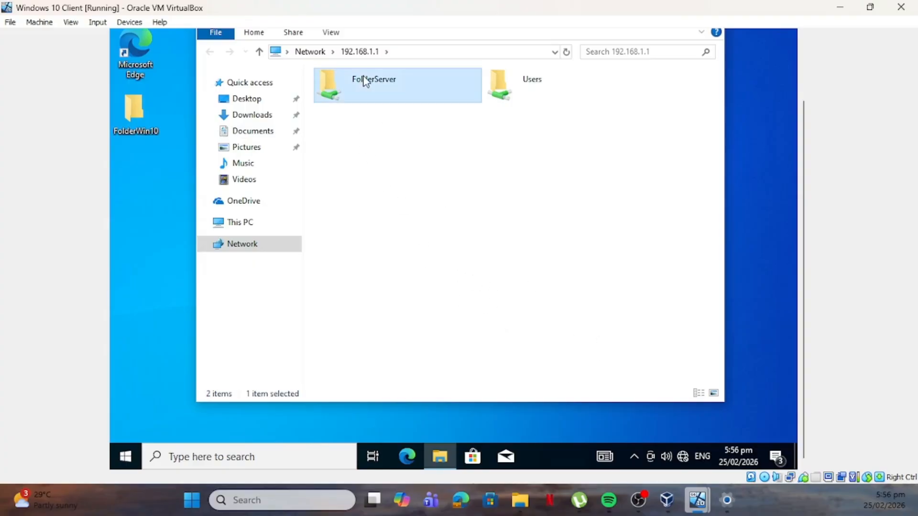
# Step: Create a text document named "File from Win10" in the shared FolderServer folder
pyautogui.rightClick(410, 160)
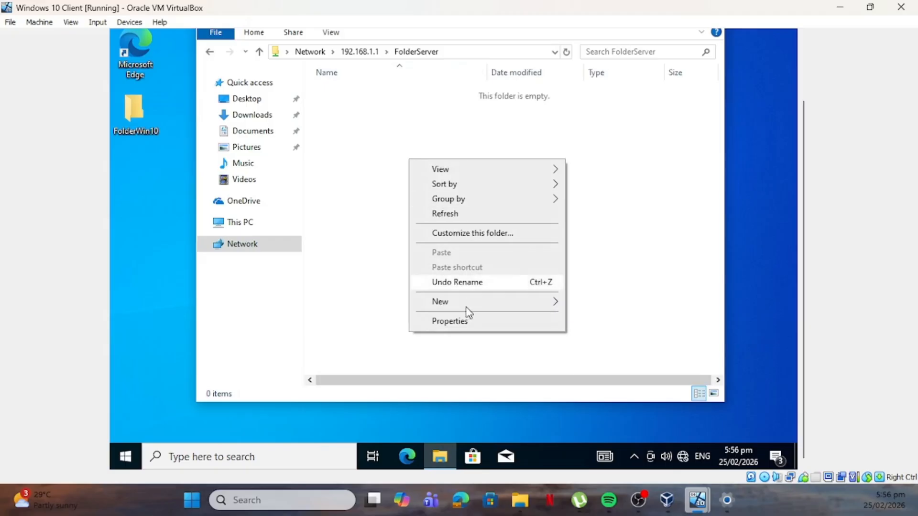
pyautogui.moveTo(470, 308)
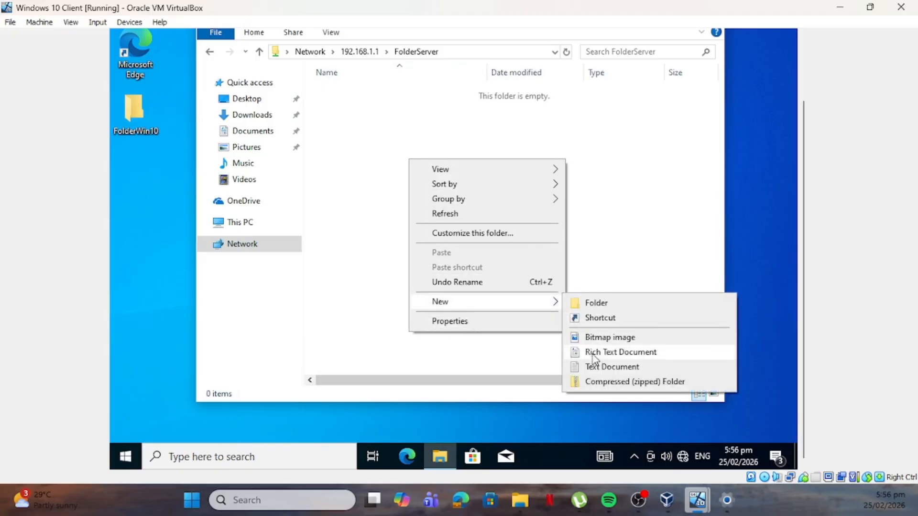
pyautogui.click(599, 368)
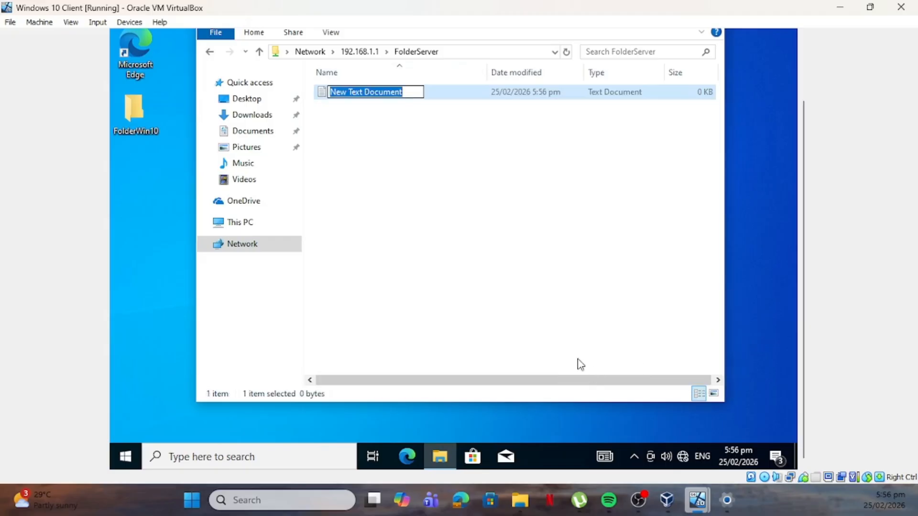
pyautogui.press('BackSpace')
pyautogui.write('Fi')
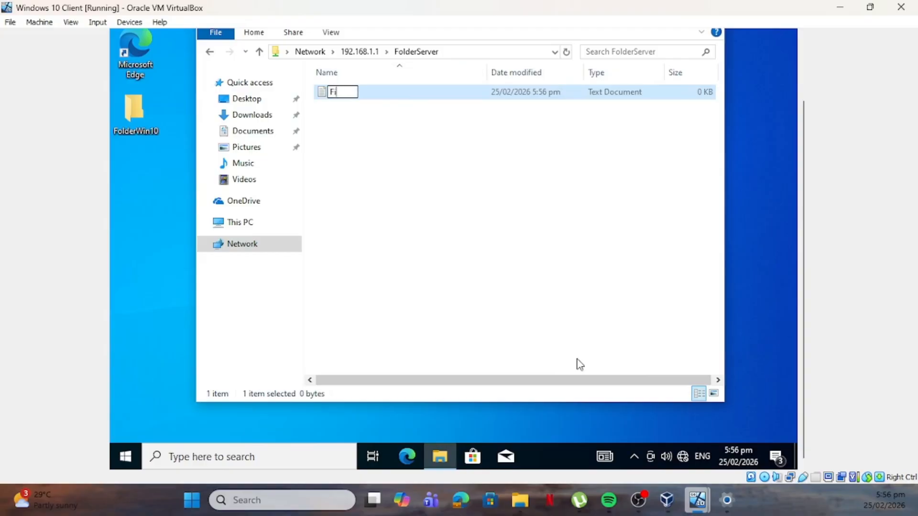
pyautogui.write('le fo')
pyautogui.press('BackSpace')
pyautogui.write('rom')
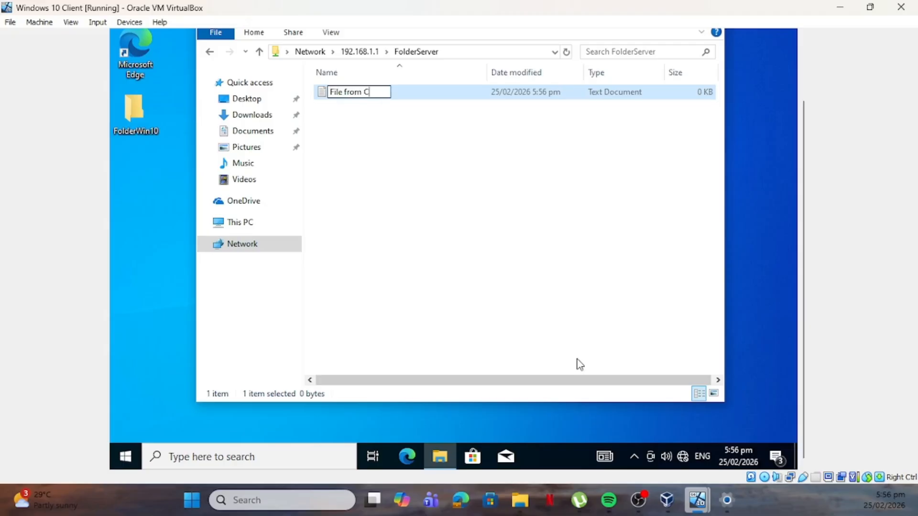
pyautogui.write(' C')
pyautogui.press('BackSpace')
pyautogui.write('Win10')
pyautogui.click(510, 267)
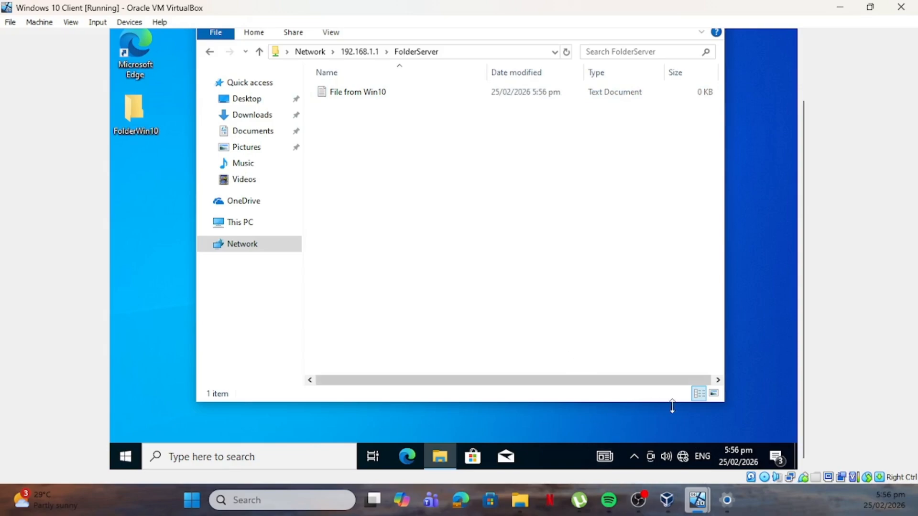
# Step: Switch to the Server virtual machine and close its connection details, Ethernet status, Network Connections and Settings windows
pyautogui.click(697, 500)
pyautogui.click(630, 436)
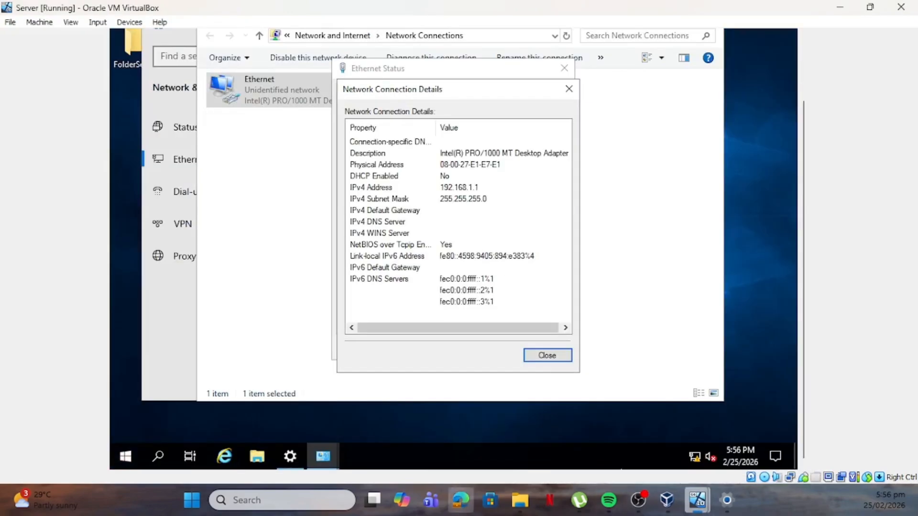
pyautogui.click(564, 356)
pyautogui.scroll(3, 805, 148)
pyautogui.scroll(1, 807, 148)
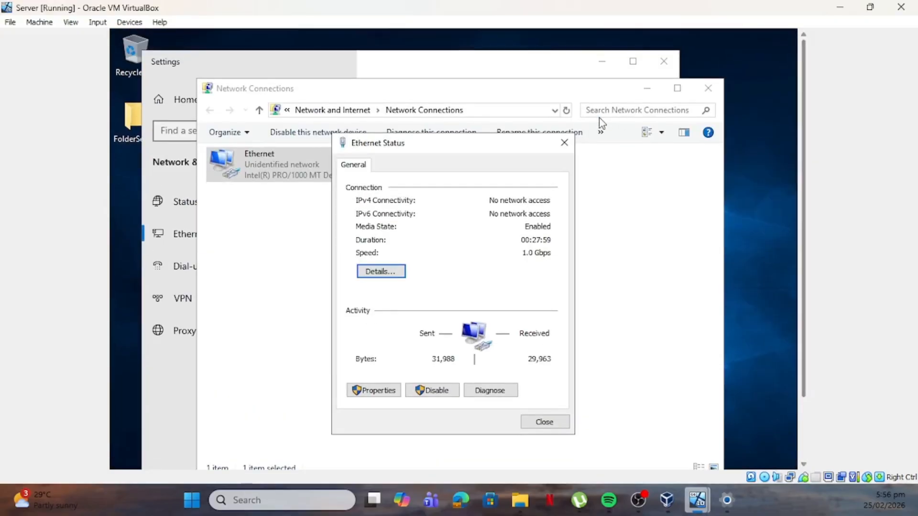
pyautogui.click(564, 142)
pyautogui.click(717, 95)
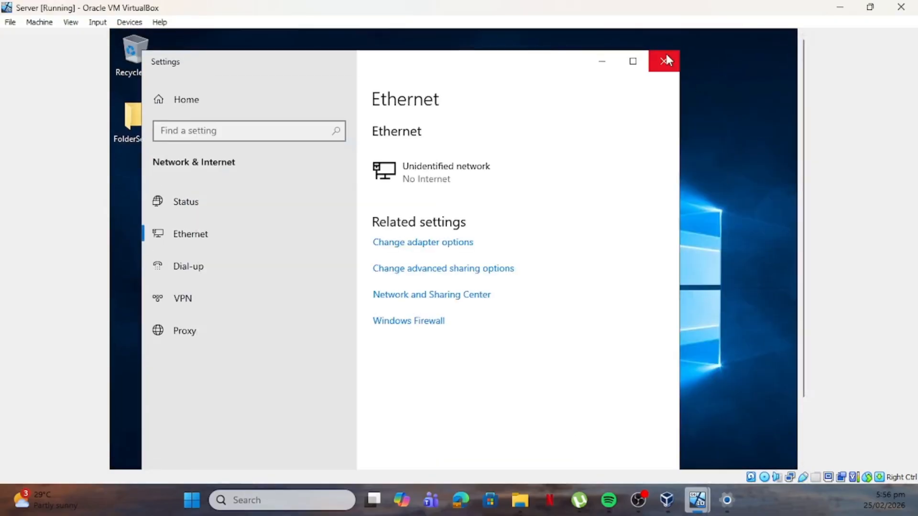
pyautogui.click(663, 60)
pyautogui.doubleClick(134, 135)
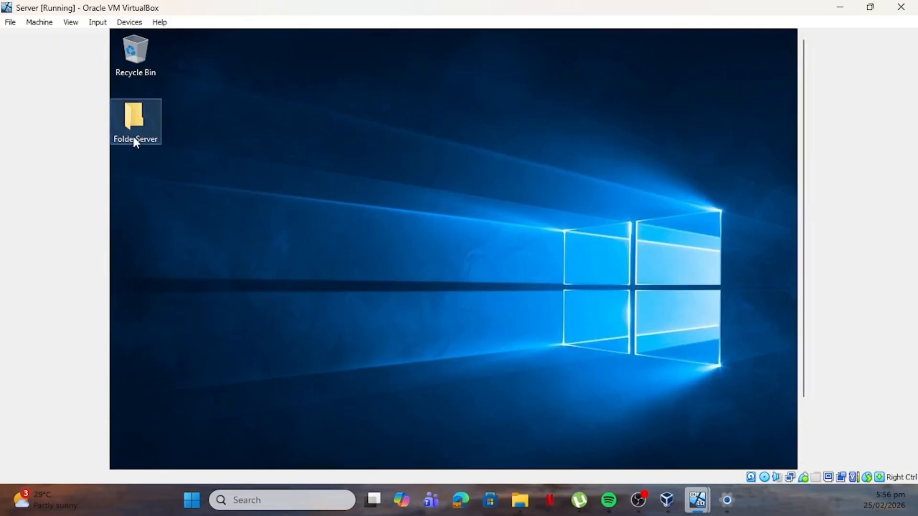
pyautogui.click(372, 168)
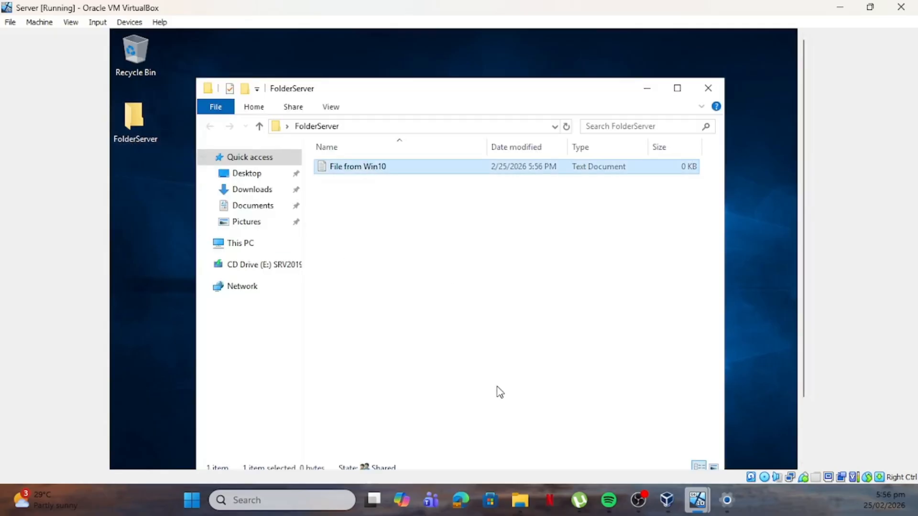
pyautogui.moveTo(804, 194); pyautogui.dragTo(807, 226)
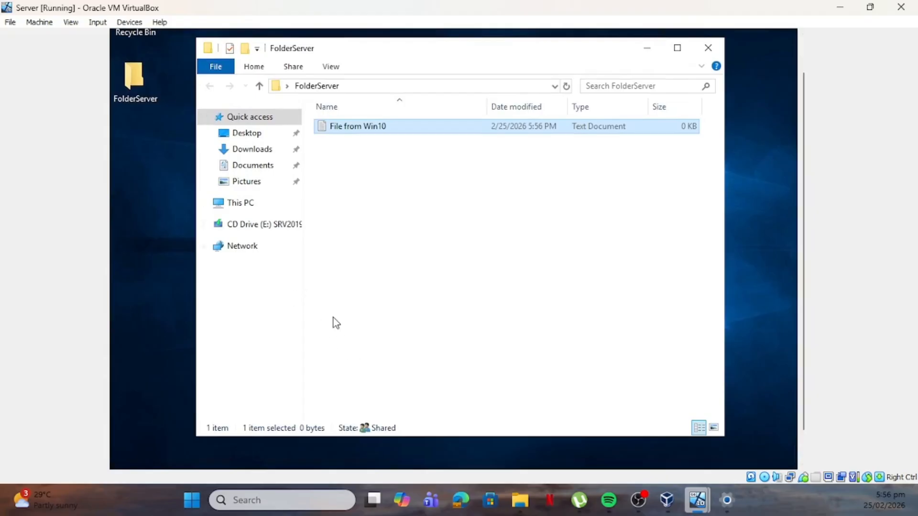
pyautogui.click(709, 48)
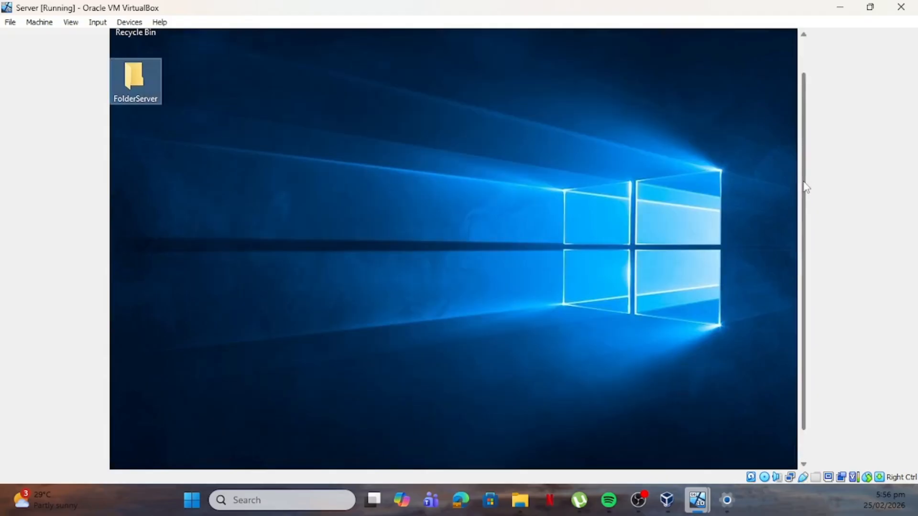
# Step: Try to open the client's network path \\192.168.1.2 from the Server's Run dialog and dismiss the resulting message
pyautogui.moveTo(805, 187); pyautogui.dragTo(811, 309)
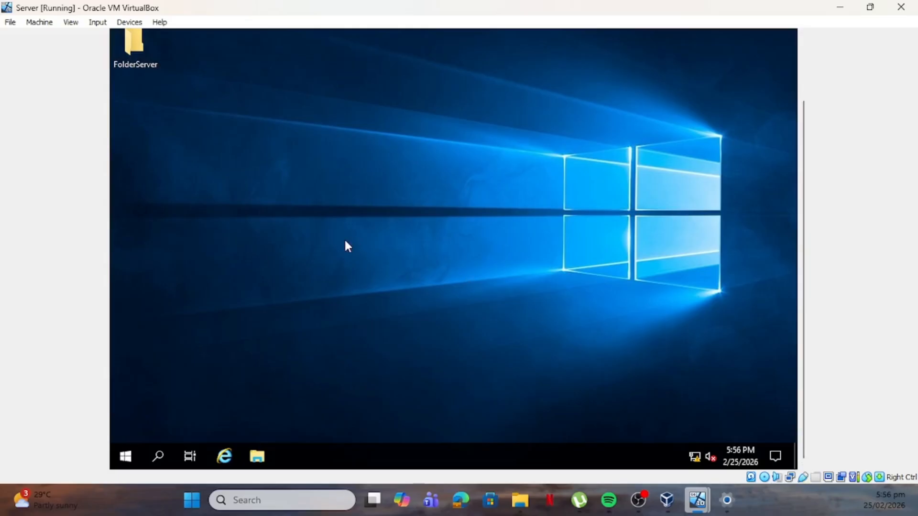
pyautogui.press('super+r')
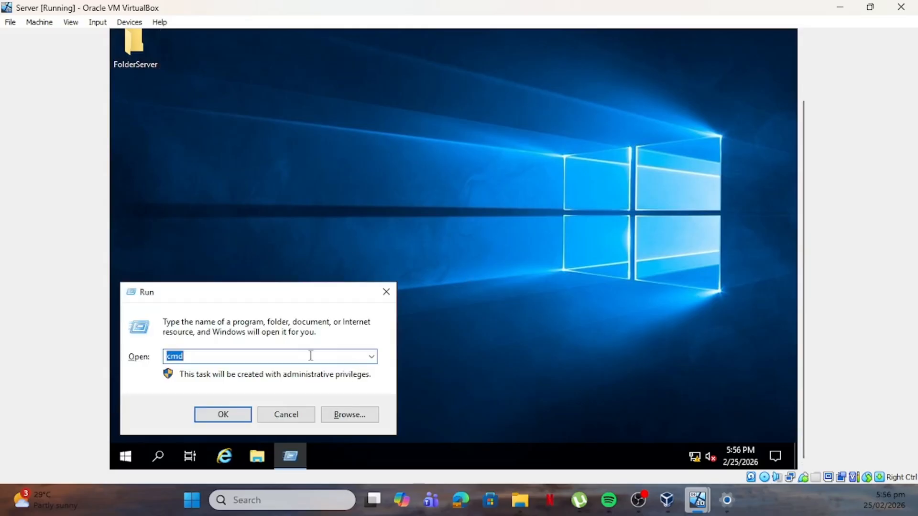
pyautogui.press('BackSpace')
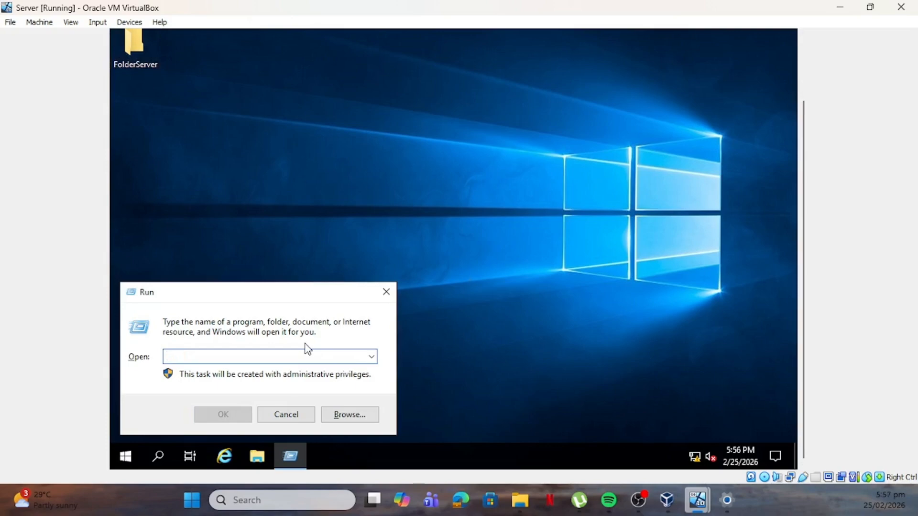
pyautogui.write('\\\\192.168.1.2')
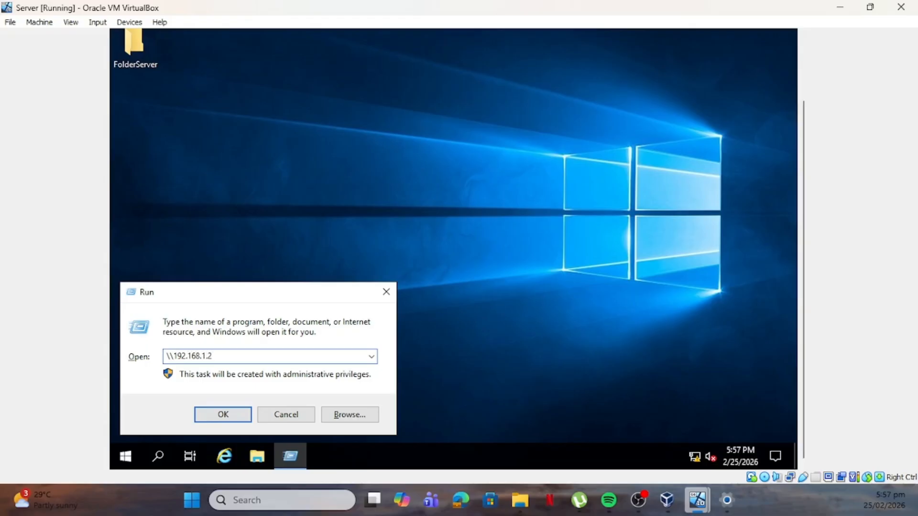
pyautogui.press('Return')
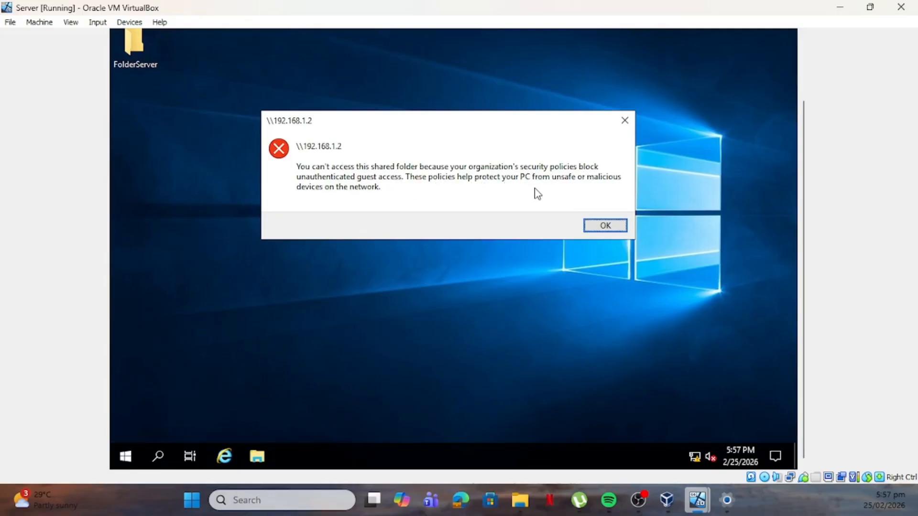
pyautogui.click(604, 226)
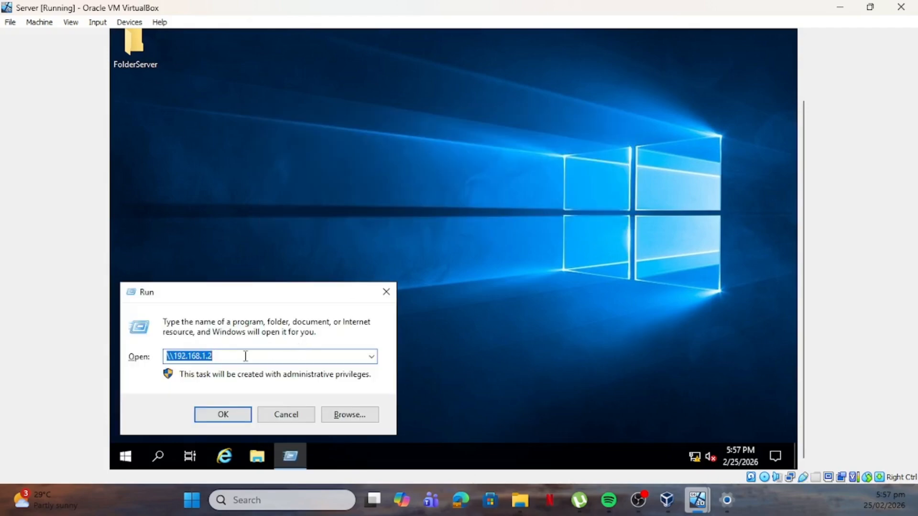
# Step: Switch to the Windows 10 Client virtual machine and close its FolderServer network window
pyautogui.click(245, 356)
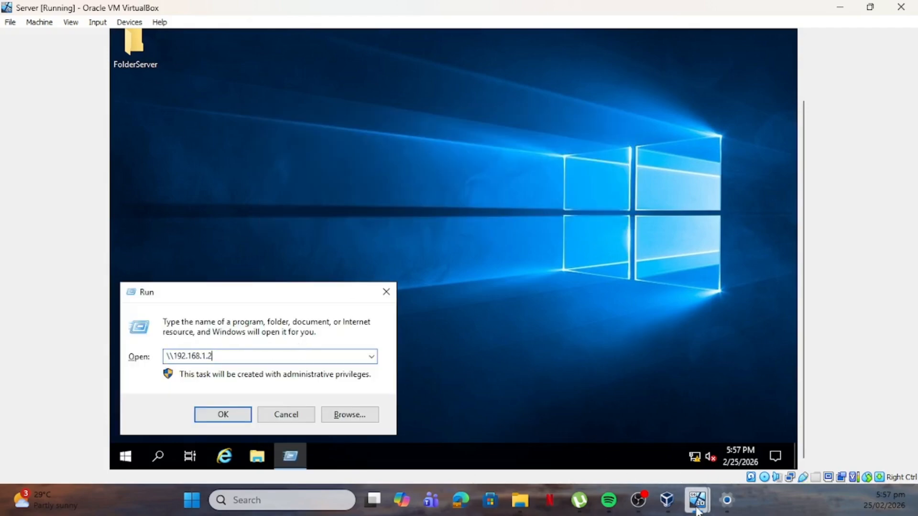
pyautogui.moveTo(698, 510)
pyautogui.click(746, 440)
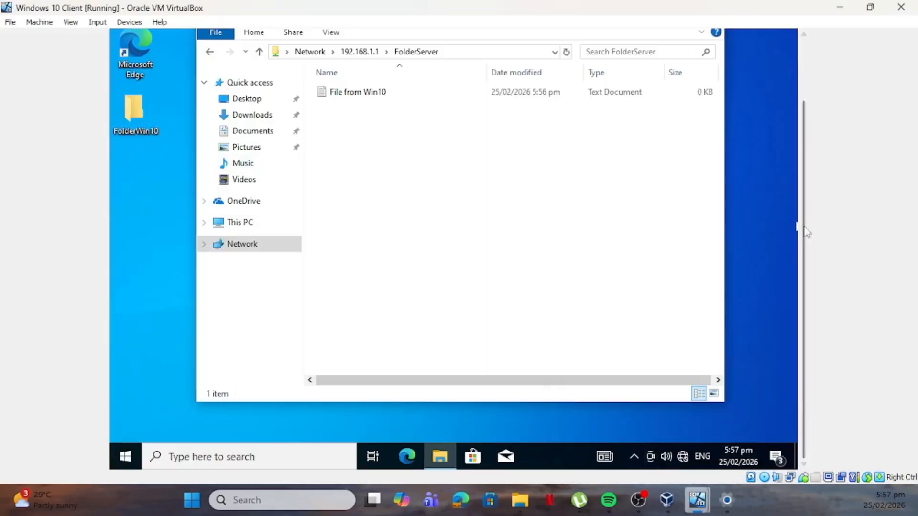
pyautogui.moveTo(804, 222); pyautogui.dragTo(805, 163)
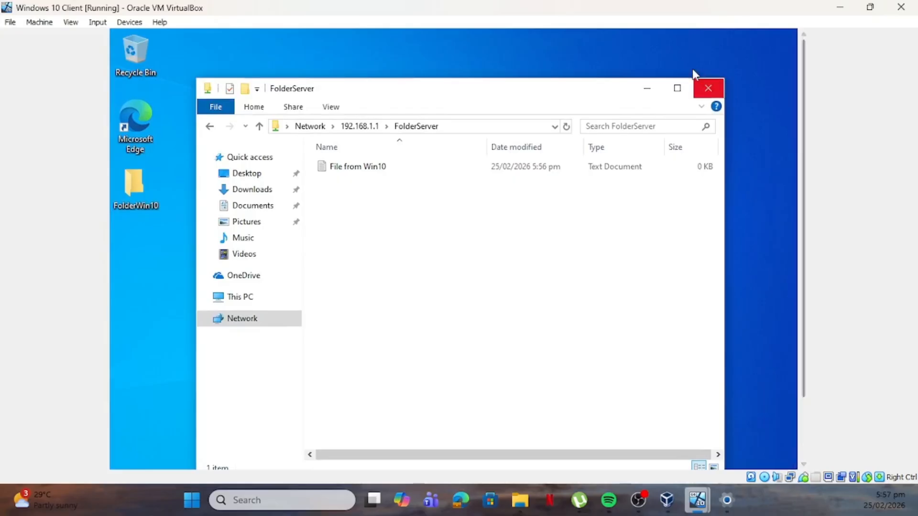
pyautogui.click(705, 87)
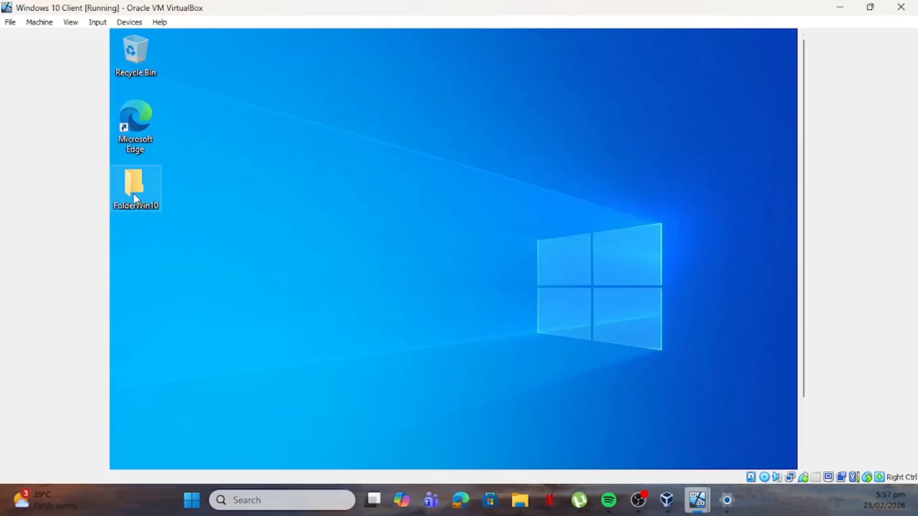
# Step: Open the advanced sharing settings of FolderWin10 on the client's desktop
pyautogui.rightClick(133, 193)
pyautogui.click(205, 421)
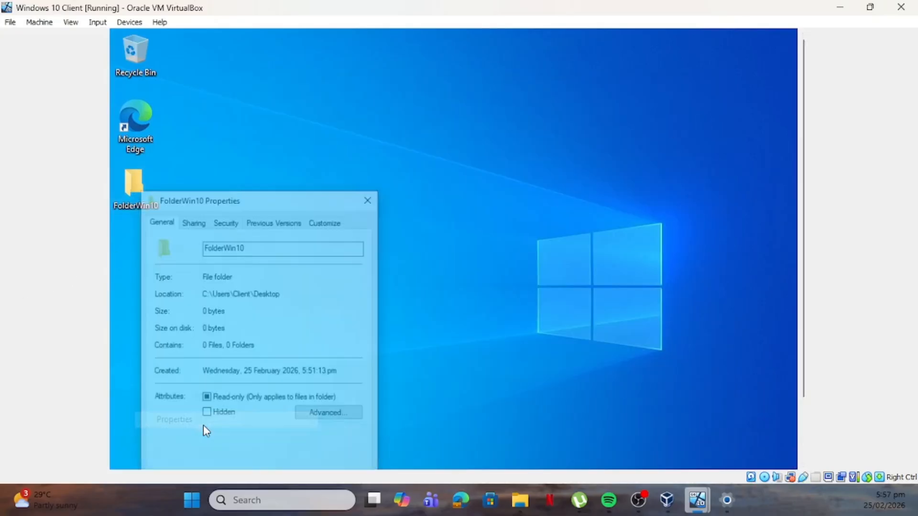
pyautogui.click(189, 221)
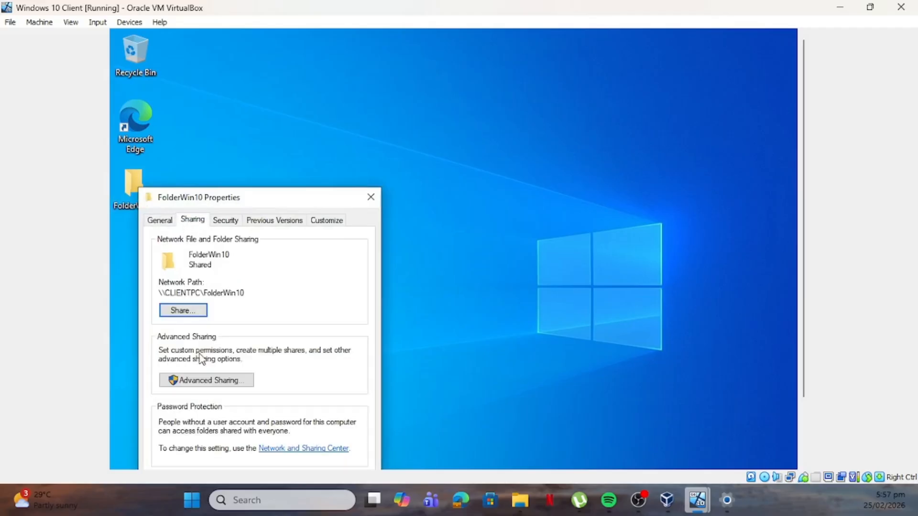
pyautogui.click(220, 380)
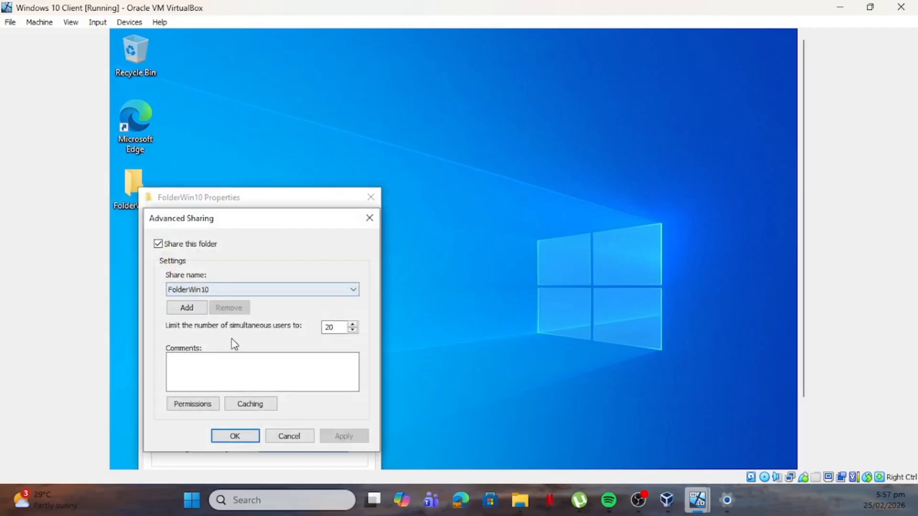
pyautogui.click(186, 307)
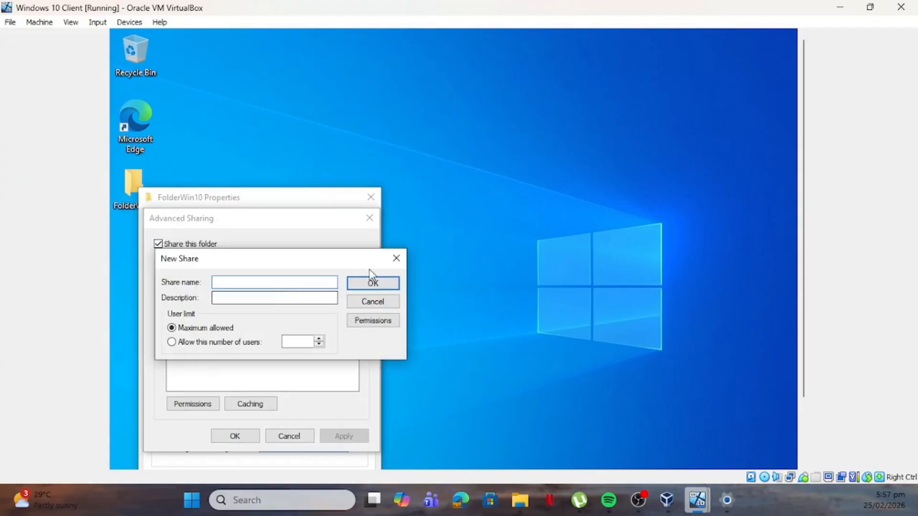
pyautogui.click(396, 258)
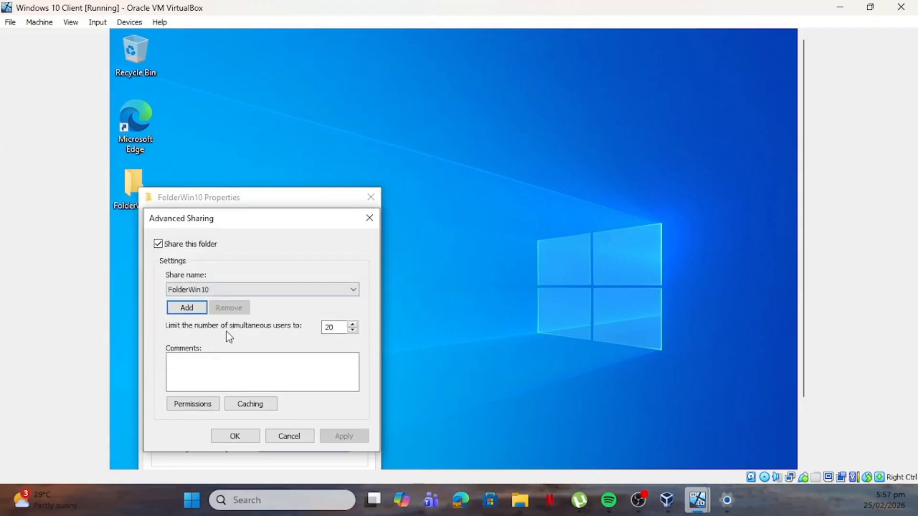
pyautogui.click(190, 311)
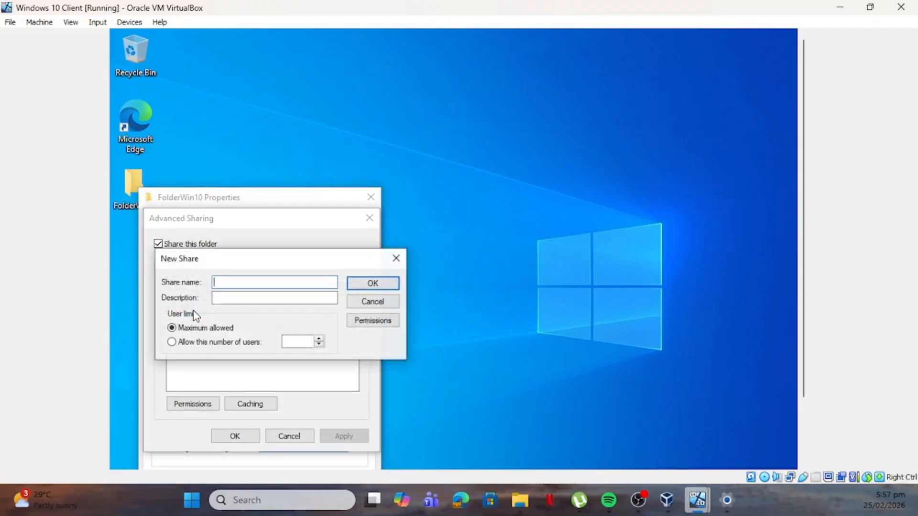
pyautogui.click(396, 258)
# Step: Open FolderWin10's share permissions and make sure Authenticated Users are allowed Full Control
pyautogui.click(176, 404)
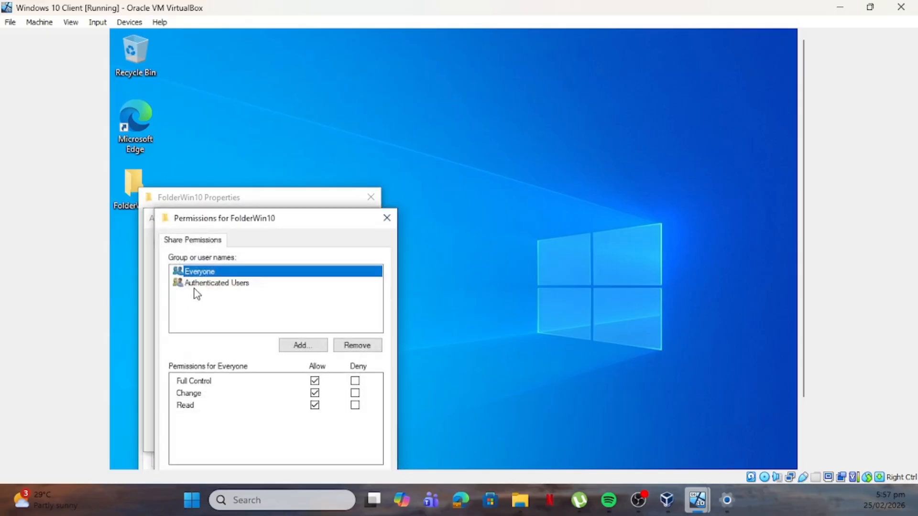
pyautogui.click(232, 285)
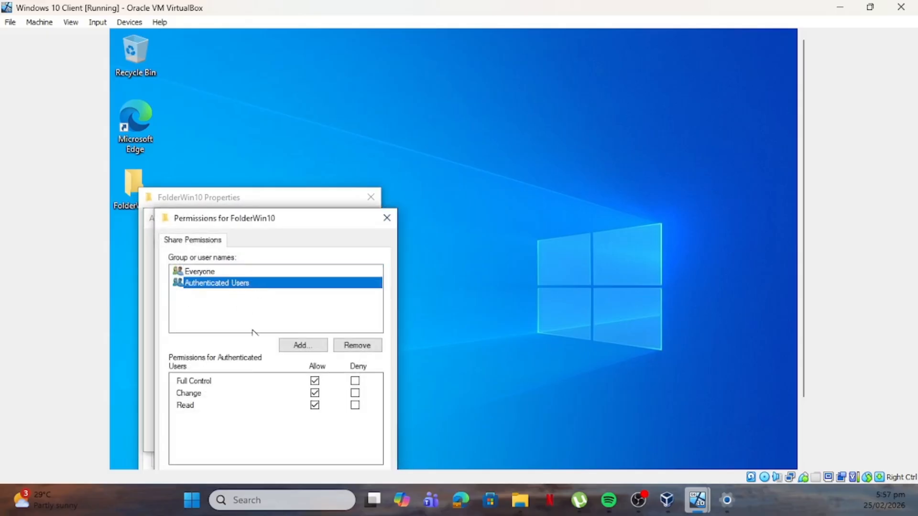
pyautogui.click(316, 381)
pyautogui.click(316, 382)
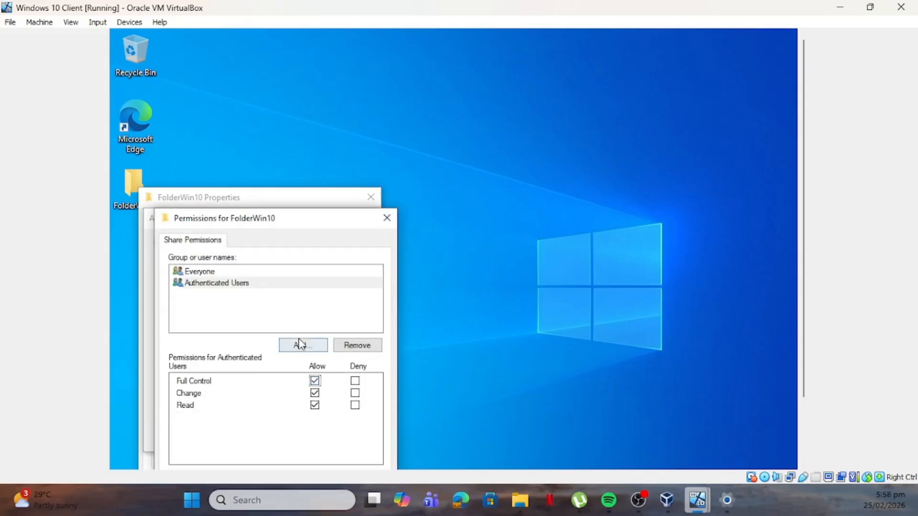
# Step: Look up "au", add Authentication authority asserted identity to FolderWin10's share permissions and allow it Full Control
pyautogui.click(301, 346)
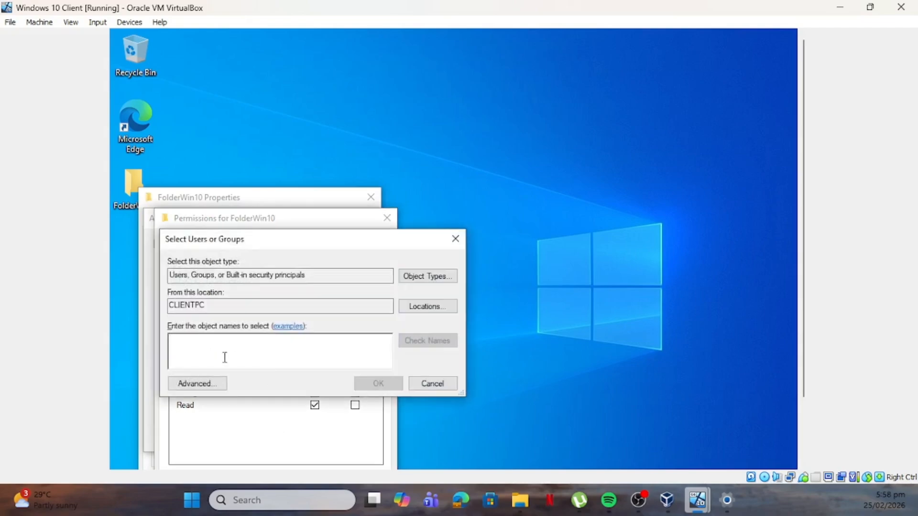
pyautogui.write('au')
pyautogui.click(431, 342)
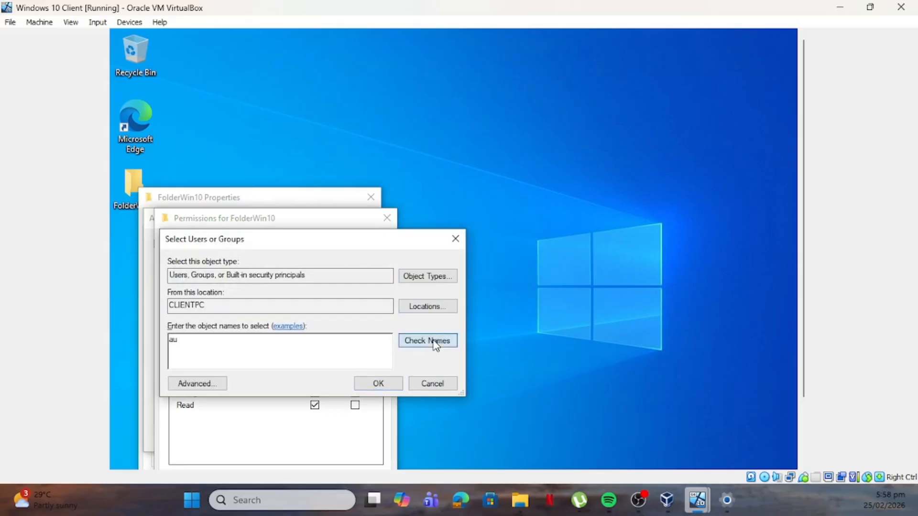
pyautogui.click(248, 360)
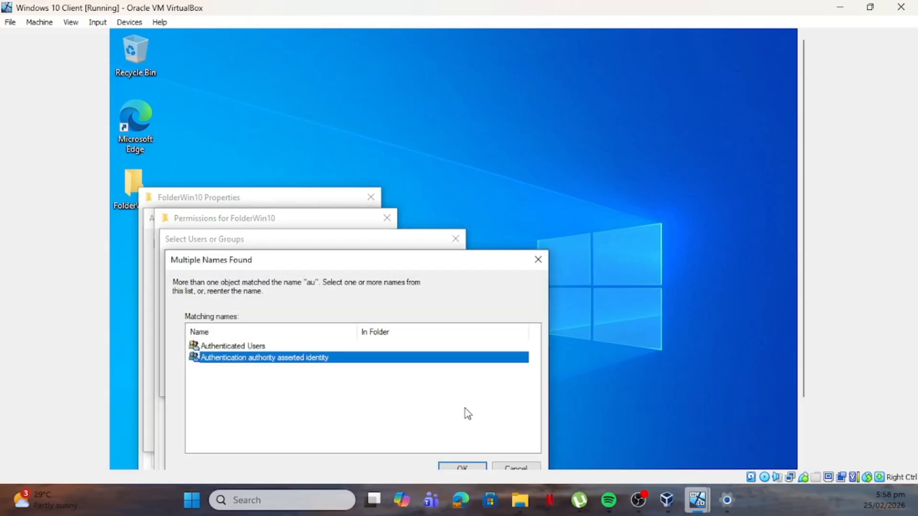
pyautogui.click(464, 467)
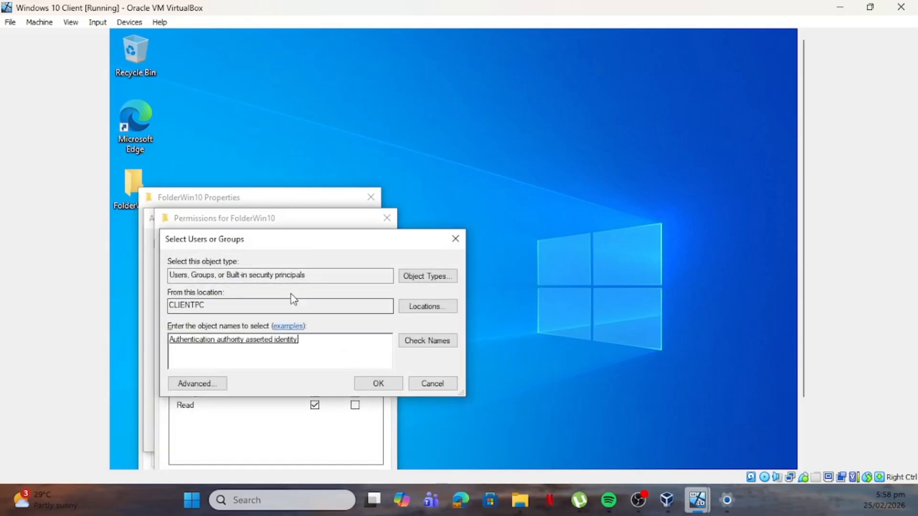
pyautogui.click(378, 383)
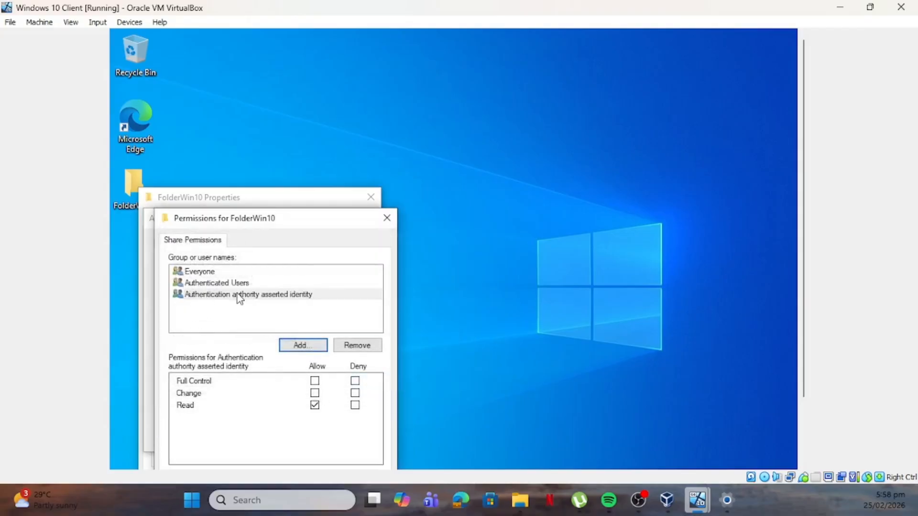
pyautogui.click(316, 381)
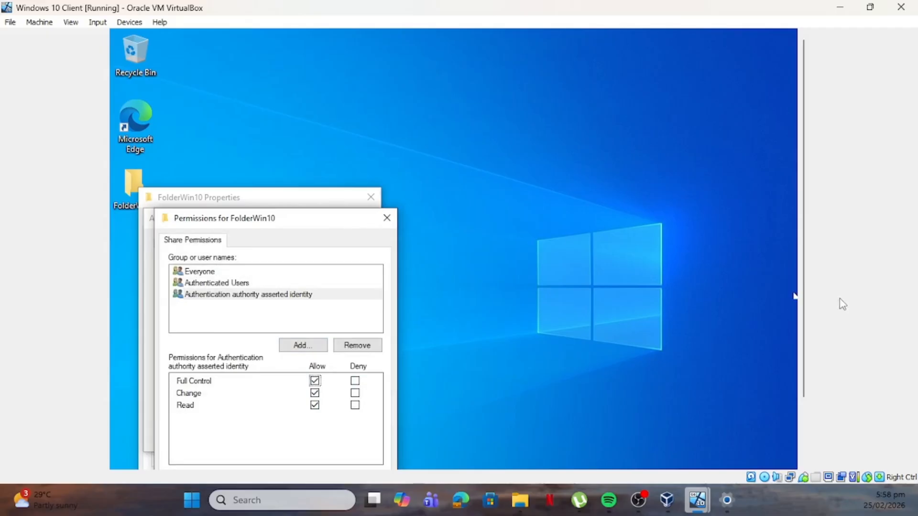
# Step: Apply the share permissions and advanced sharing settings of FolderWin10 and close its properties
pyautogui.scroll(-3, 807, 290)
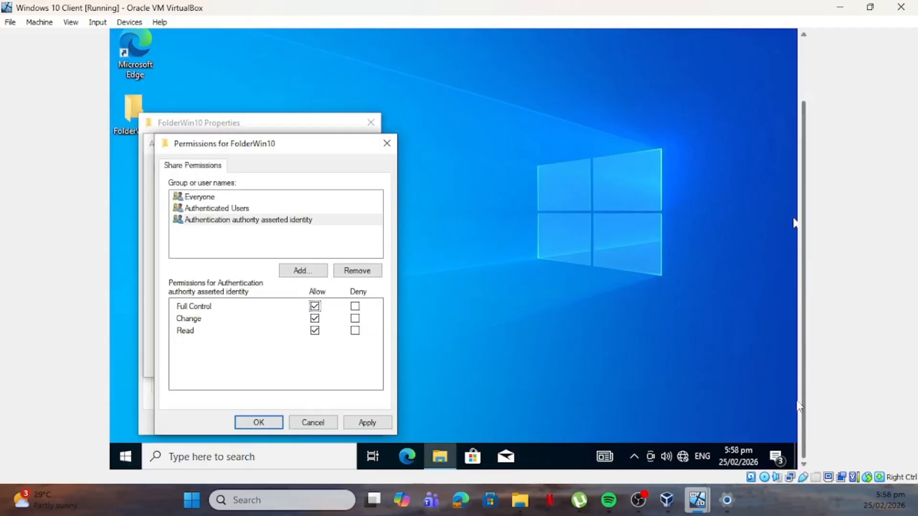
pyautogui.click(383, 426)
pyautogui.click(276, 426)
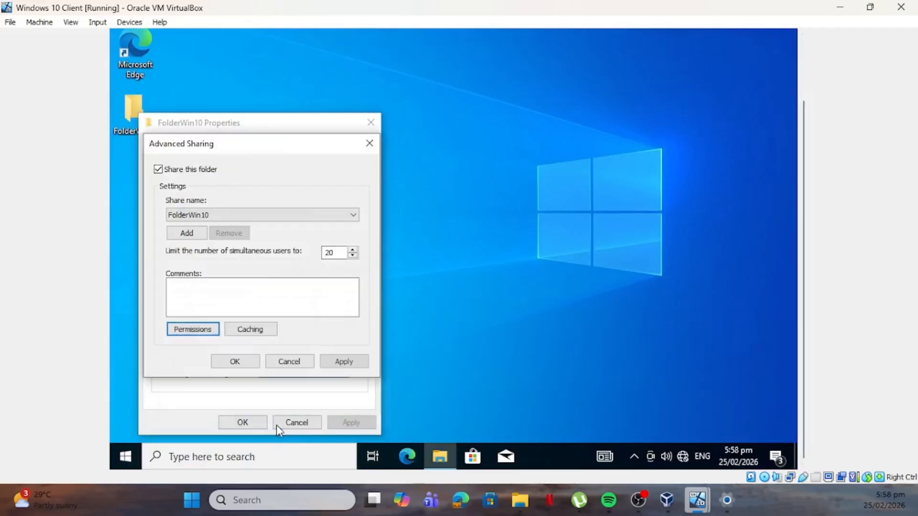
pyautogui.click(344, 362)
pyautogui.click(234, 361)
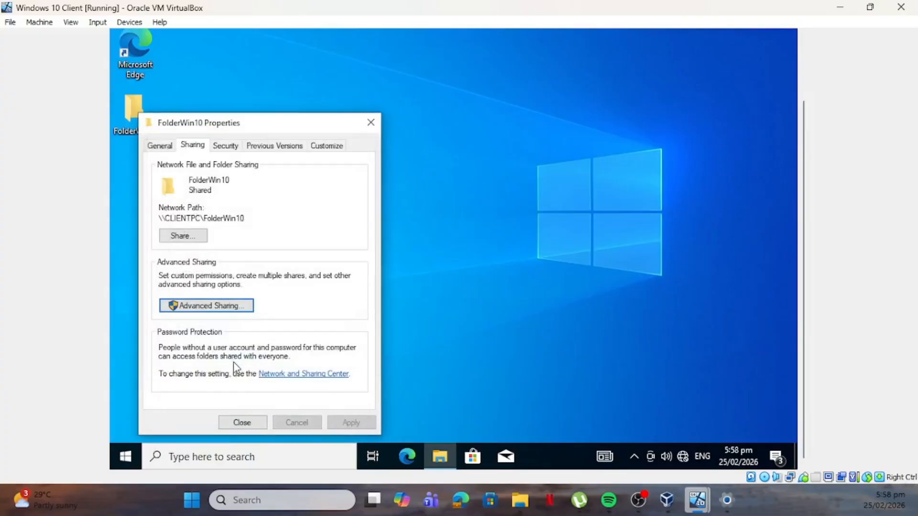
pyautogui.click(242, 422)
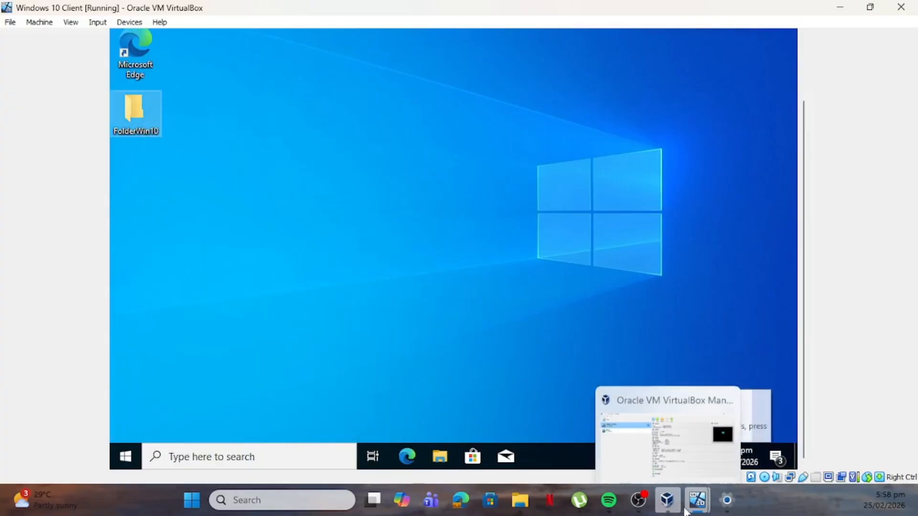
# Step: Switch to the Server virtual machine, try opening \\192.168.1.2 again, and dismiss the message and Run dialog
pyautogui.moveTo(697, 499)
pyautogui.click(626, 462)
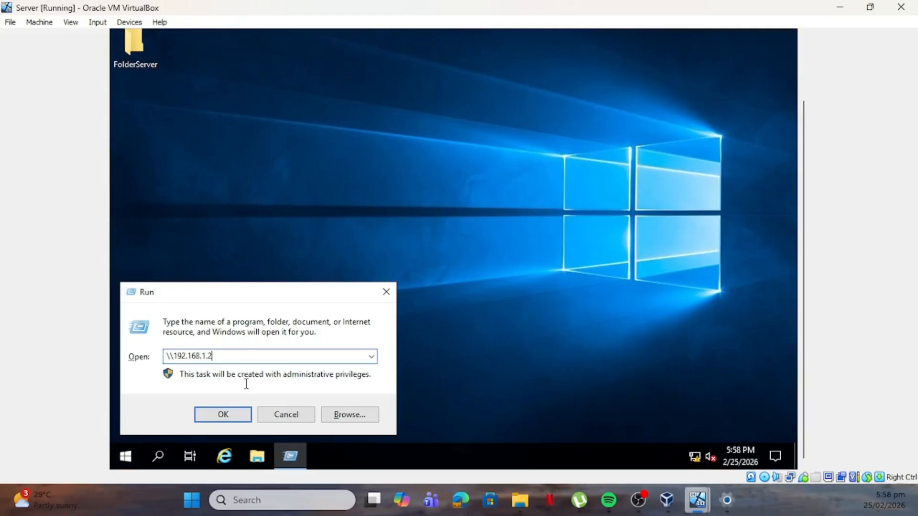
pyautogui.click(229, 417)
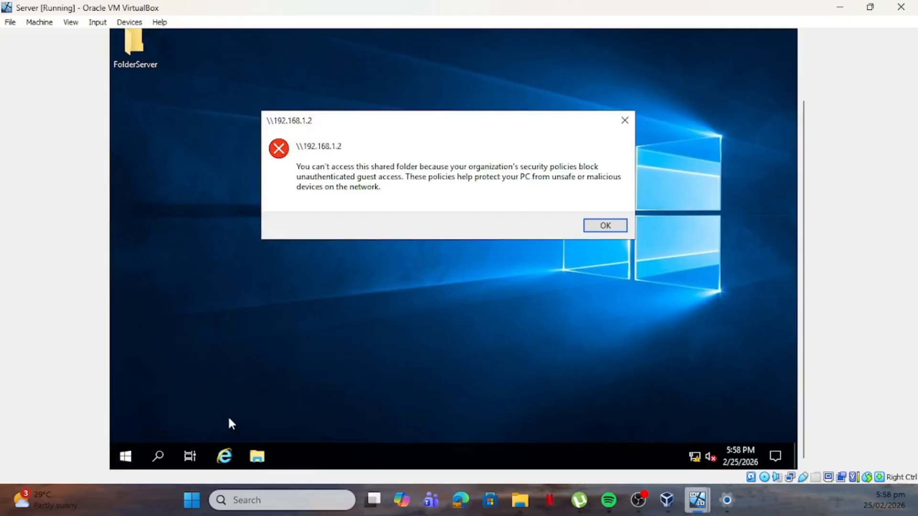
pyautogui.click(604, 229)
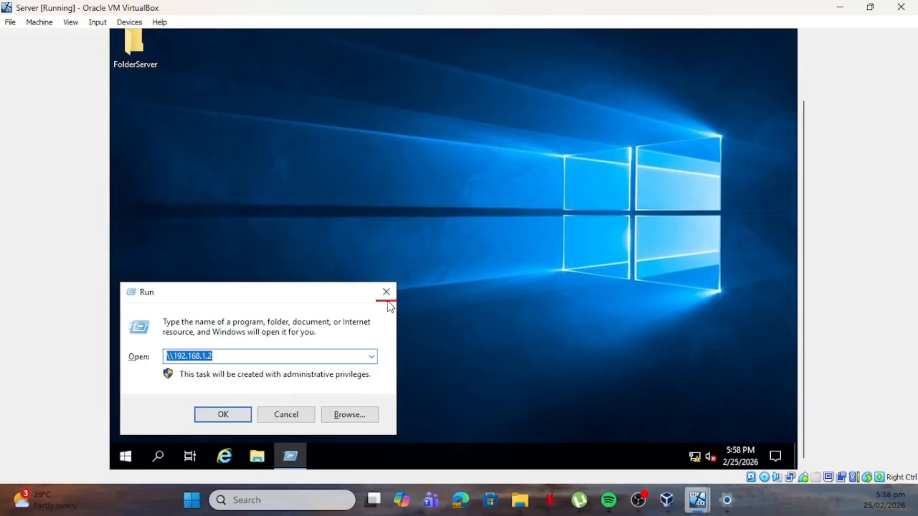
pyautogui.click(386, 291)
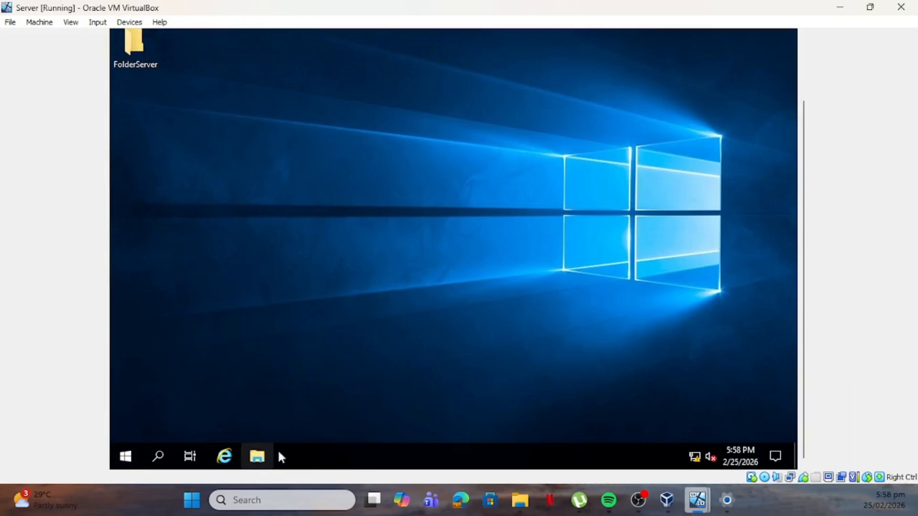
# Step: Check This PC and Network in the Server's File Explorer for the client computer and close the window
pyautogui.click(278, 454)
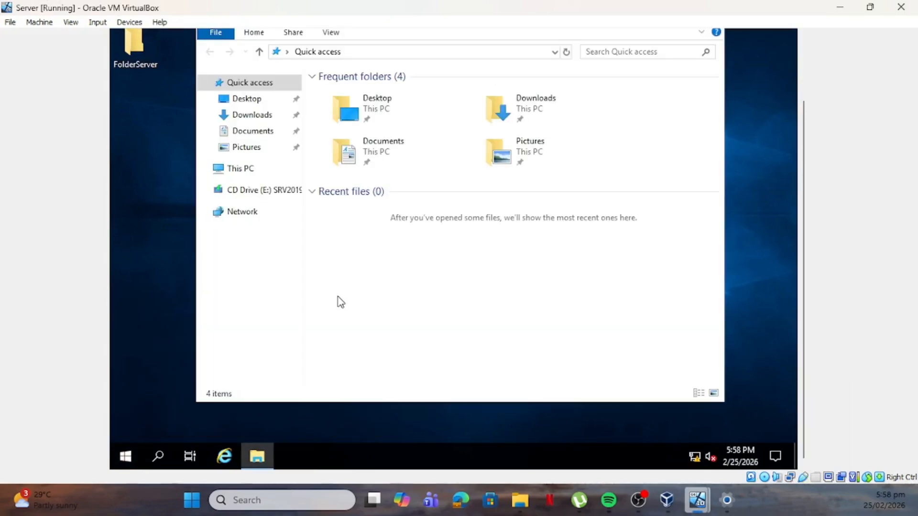
pyautogui.click(242, 173)
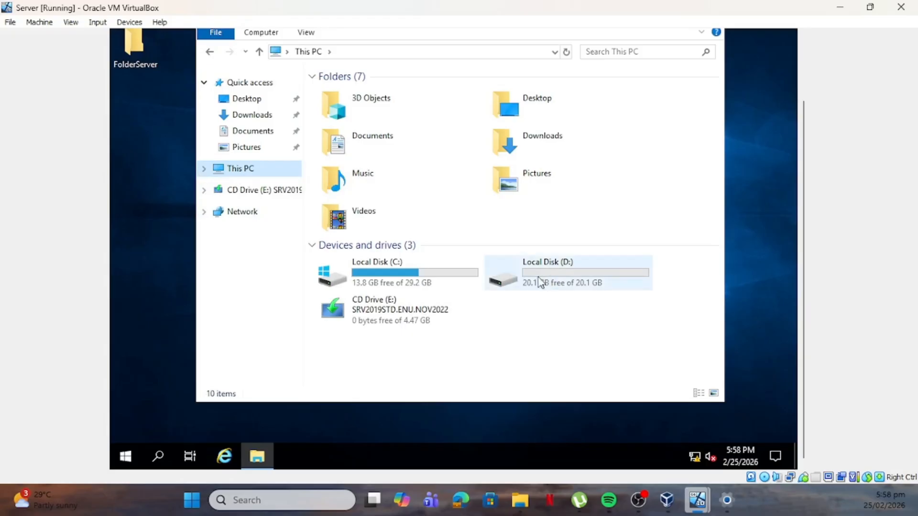
pyautogui.click(226, 216)
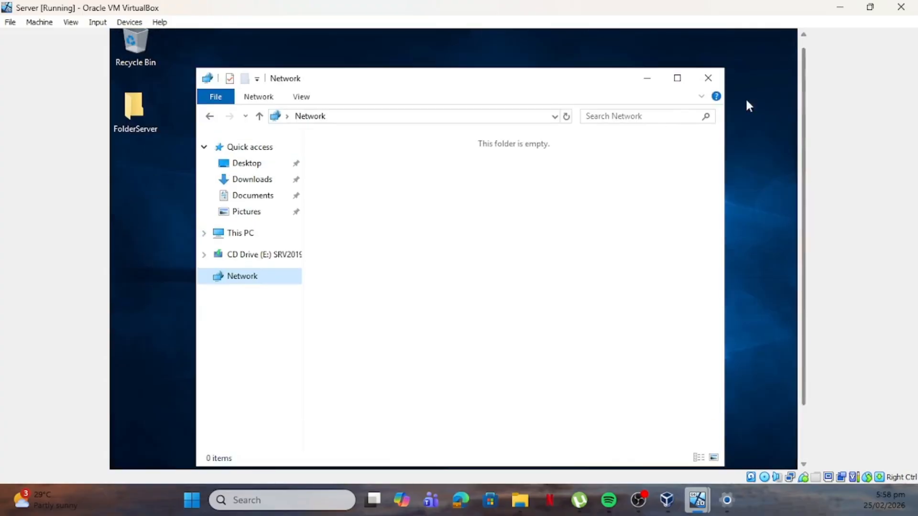
pyautogui.click(707, 78)
pyautogui.scroll(-3, 802, 302)
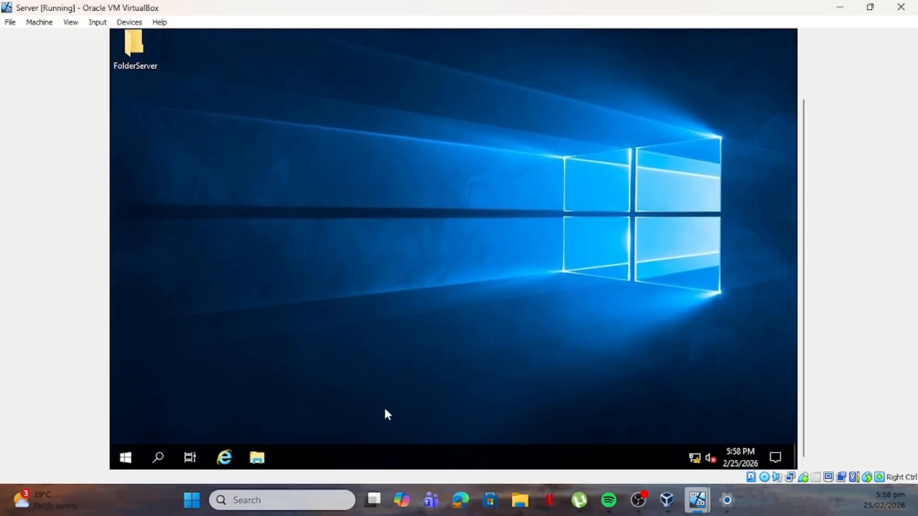
# Step: Reopen the Server's Run dialog, try to reach \\192.168.1.2 once more and dismiss the resulting message
pyautogui.press('super+r')
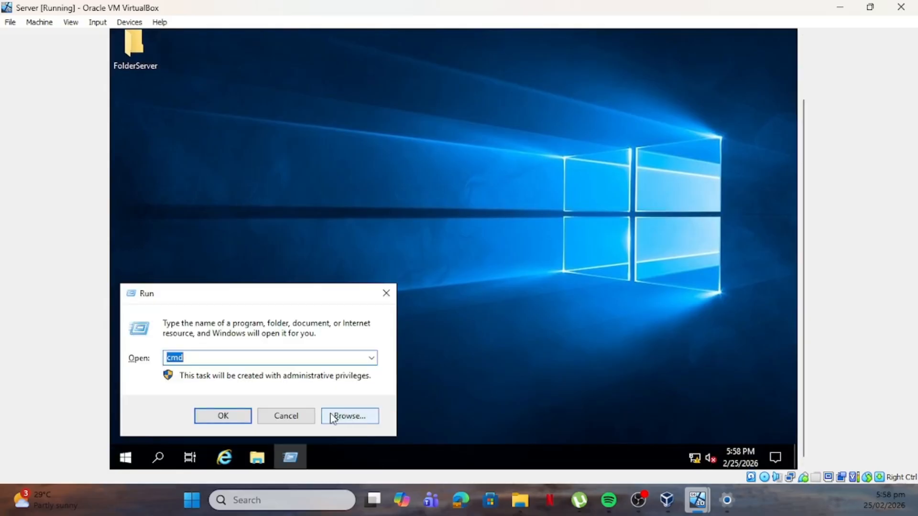
pyautogui.write('\\\\192.168.1.2')
pyautogui.press('Return')
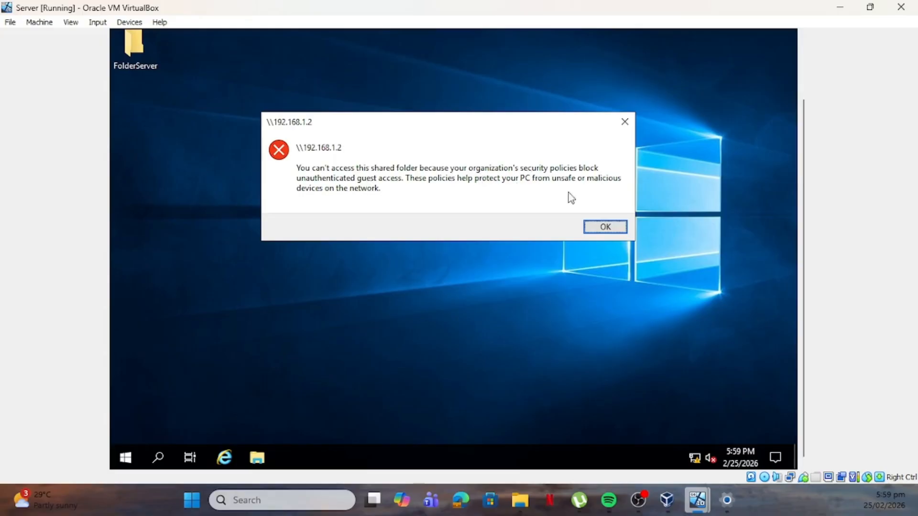
pyautogui.click(606, 226)
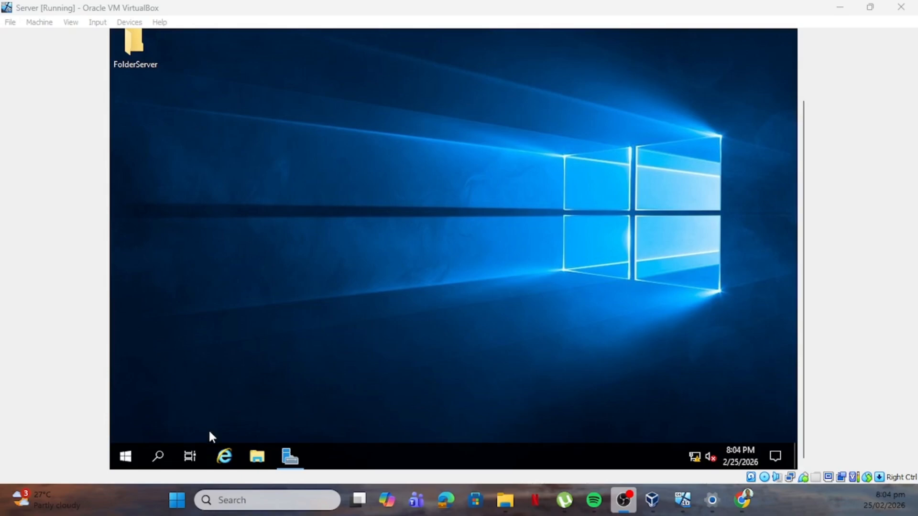
pyautogui.click(291, 350)
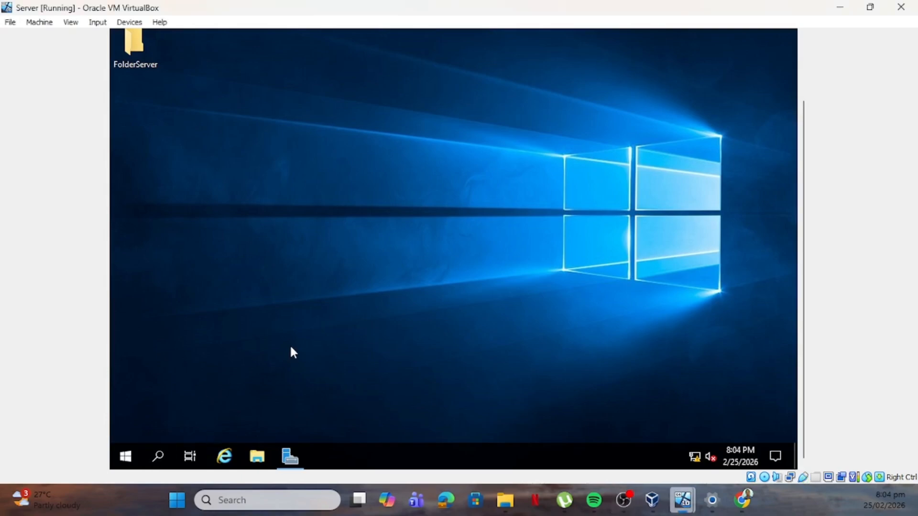
# Step: Run gpedit.msc on the Server and open Lanman Workstation under Computer Configuration > Administrative Templates > Network
pyautogui.press('super+r')
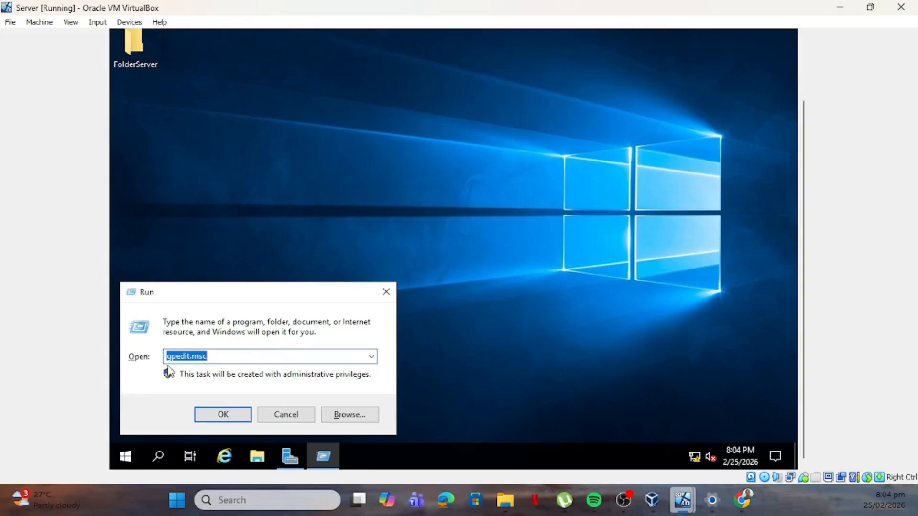
pyautogui.click(230, 359)
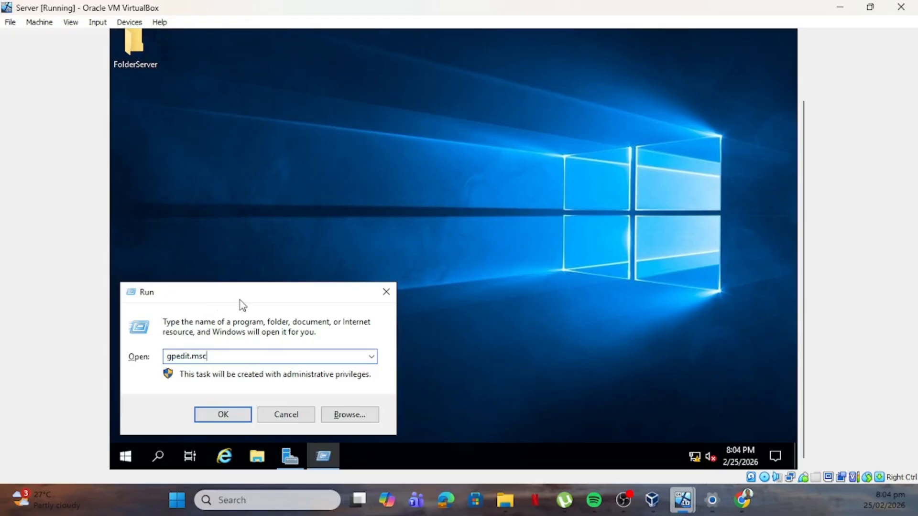
pyautogui.click(234, 416)
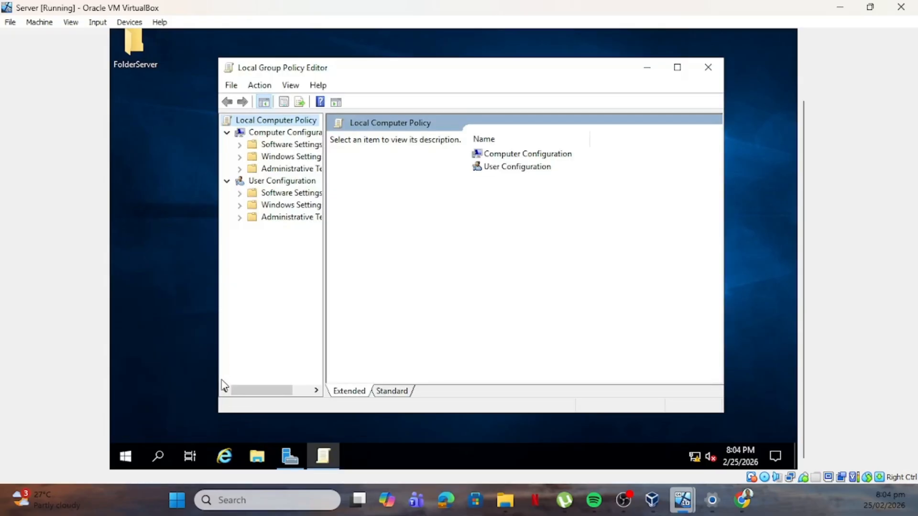
pyautogui.click(239, 170)
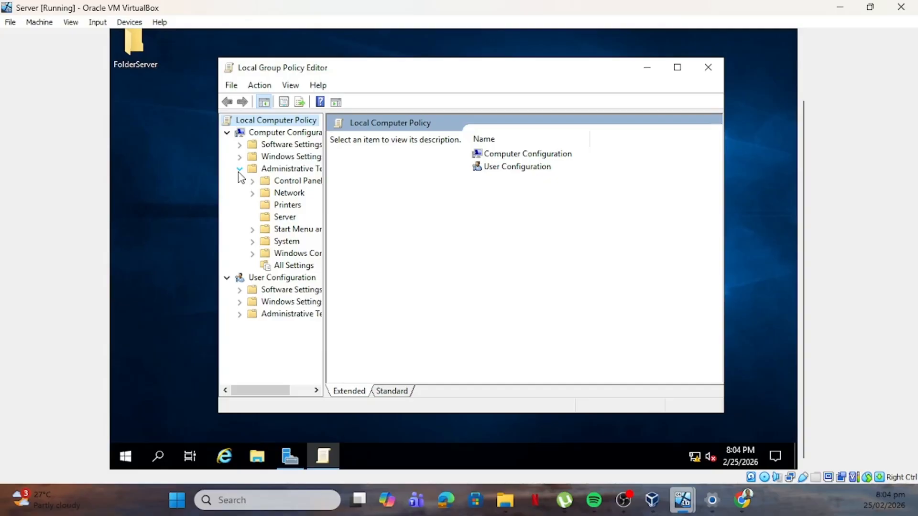
pyautogui.click(252, 193)
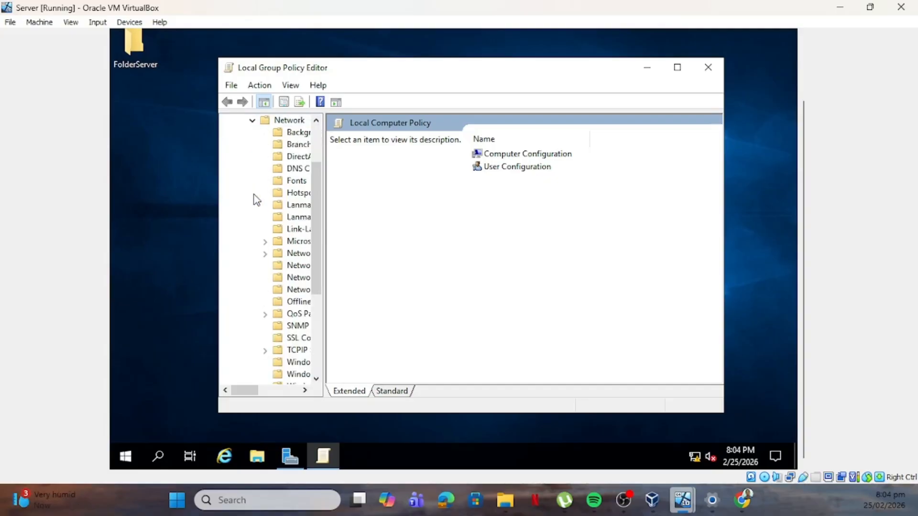
pyautogui.click(302, 220)
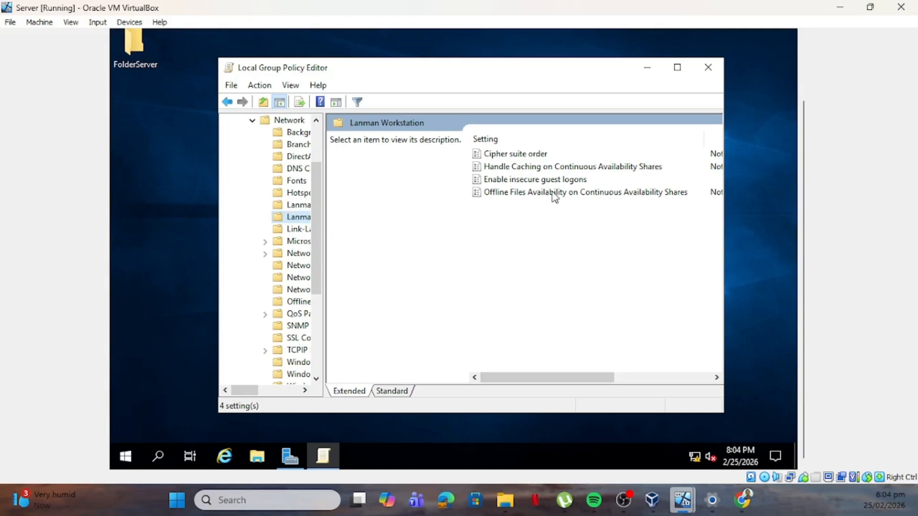
# Step: Set the Enable insecure guest logons policy to Enabled, apply it, and close the Local Group Policy Editor
pyautogui.click(516, 187)
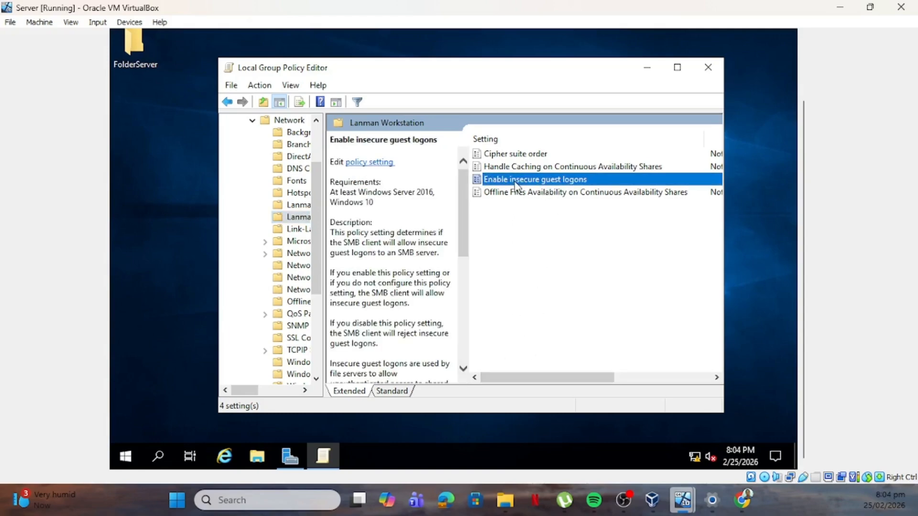
pyautogui.doubleClick(516, 184)
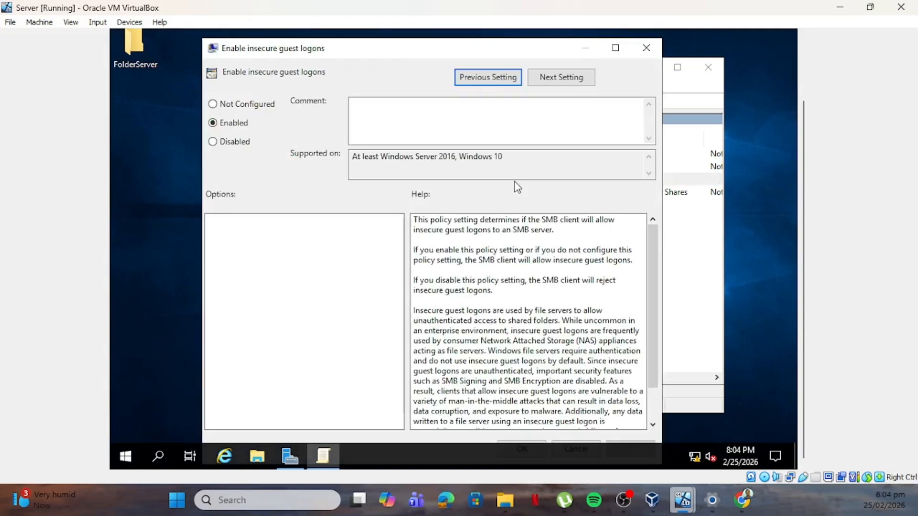
pyautogui.click(233, 106)
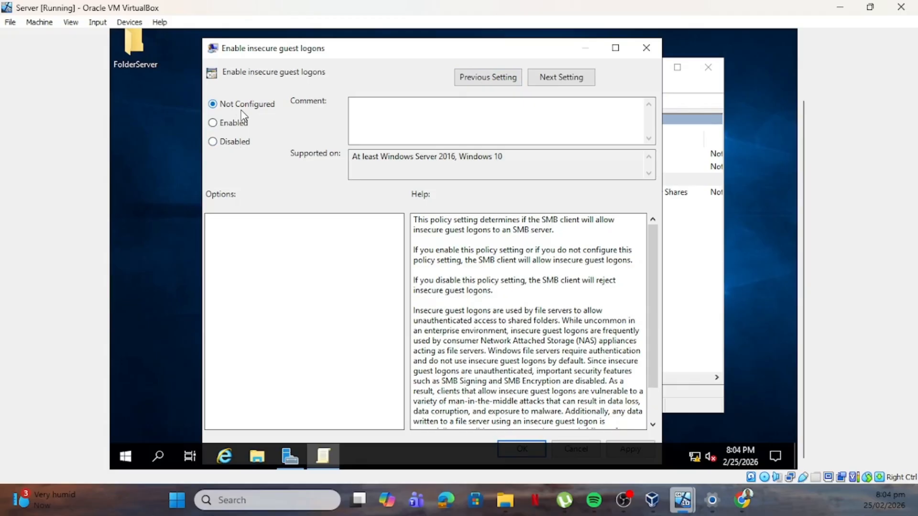
pyautogui.click(234, 124)
pyautogui.click(635, 442)
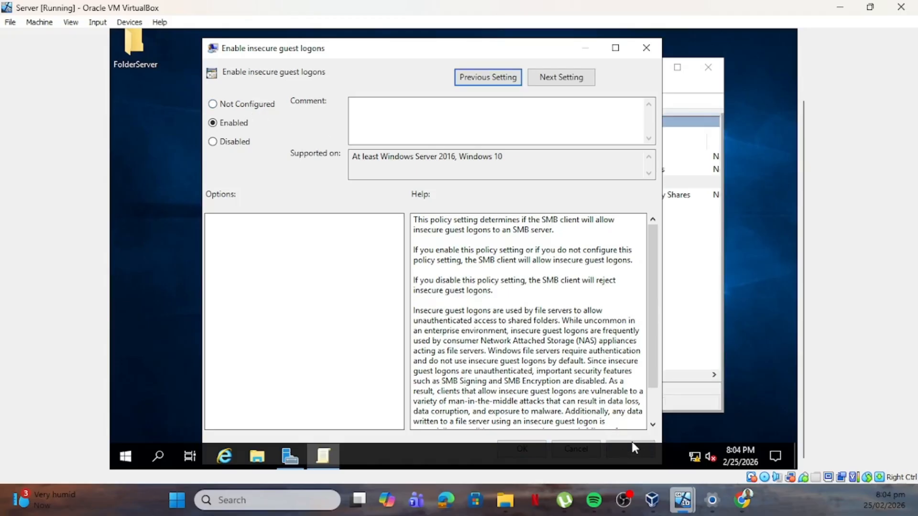
pyautogui.click(518, 444)
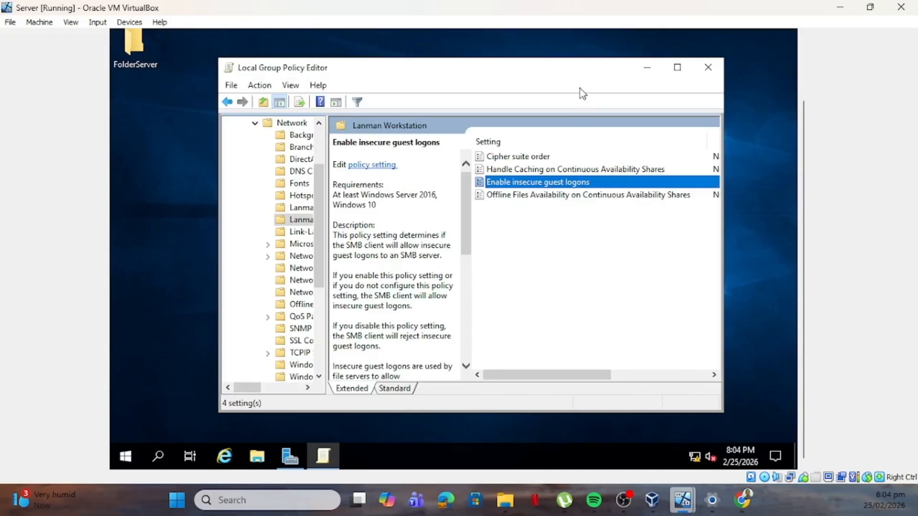
pyautogui.click(710, 73)
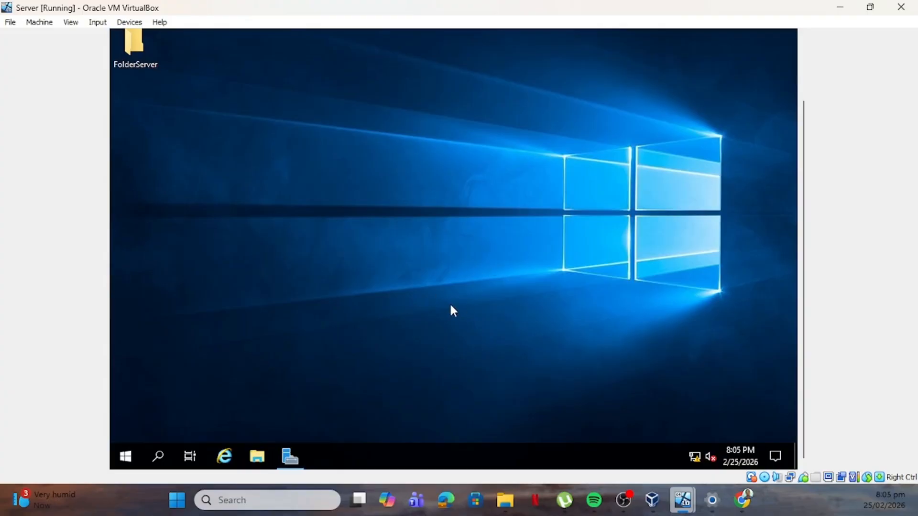
# Step: Connect to \\192.168.1.2 through the Server's Run dialog and open the shared folder FolderWin10
pyautogui.press('super+r')
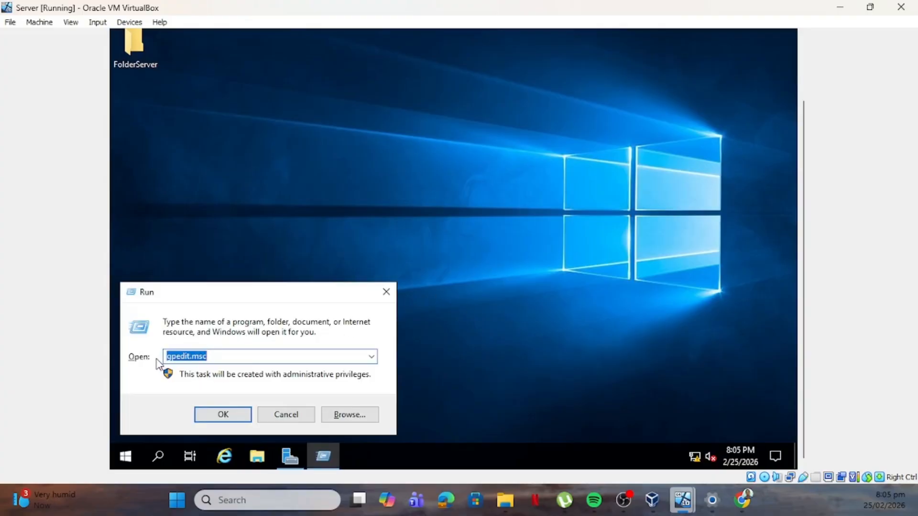
pyautogui.write('\\\\')
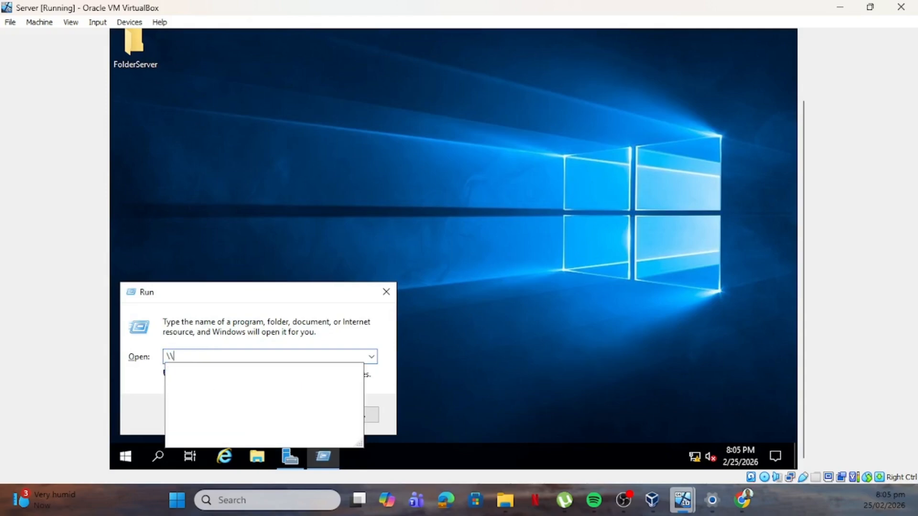
pyautogui.write('192.16')
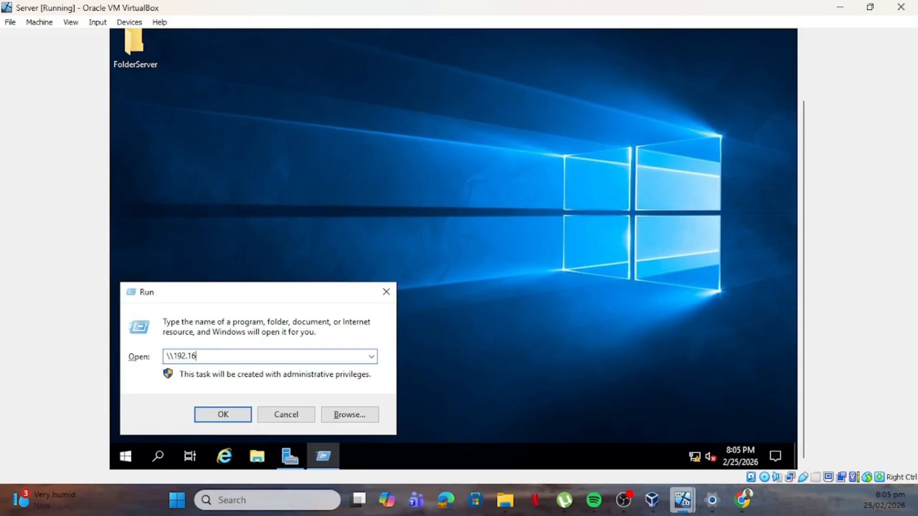
pyautogui.write('8.1.2')
pyautogui.click(232, 419)
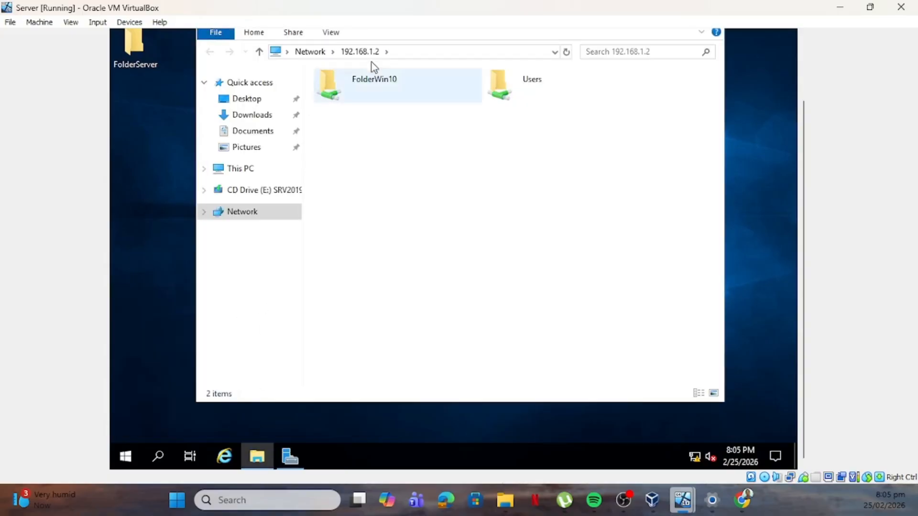
pyautogui.doubleClick(369, 95)
# Step: Create a text document named "file from the server" in the shared FolderWin10
pyautogui.rightClick(383, 180)
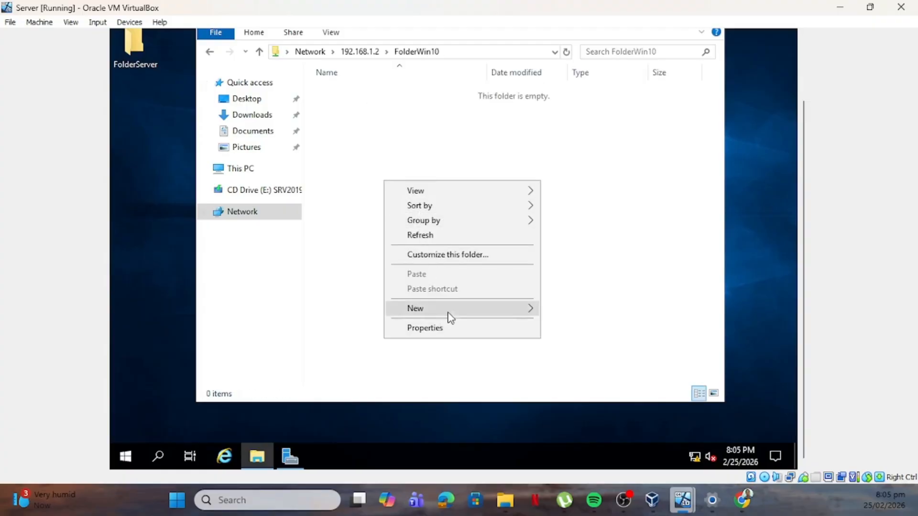
pyautogui.moveTo(449, 315)
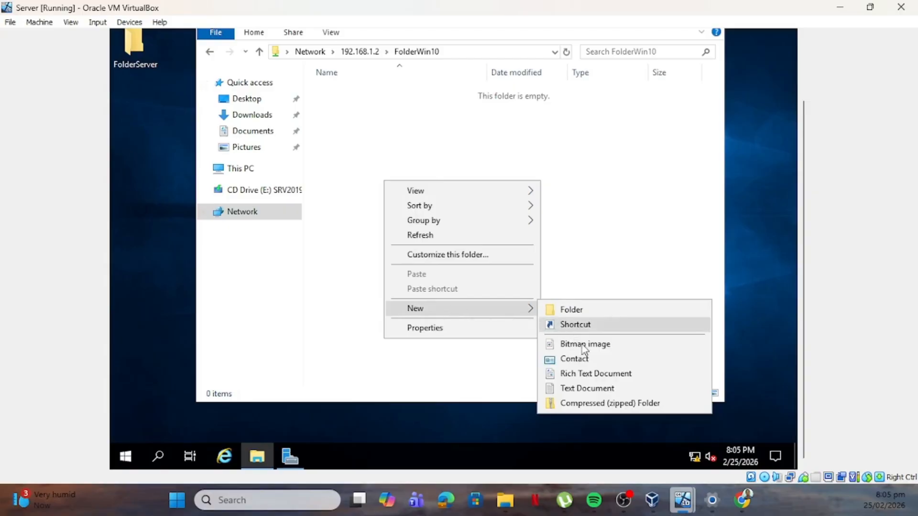
pyautogui.click(599, 390)
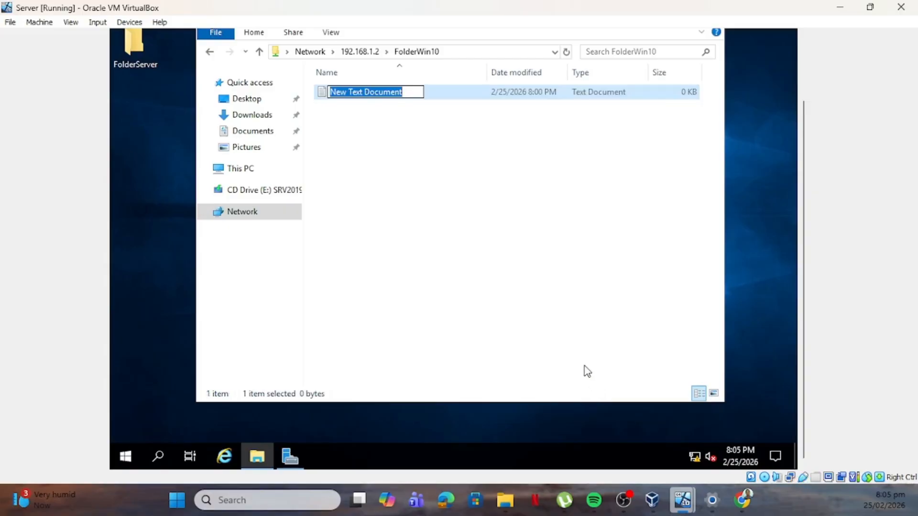
pyautogui.write('files')
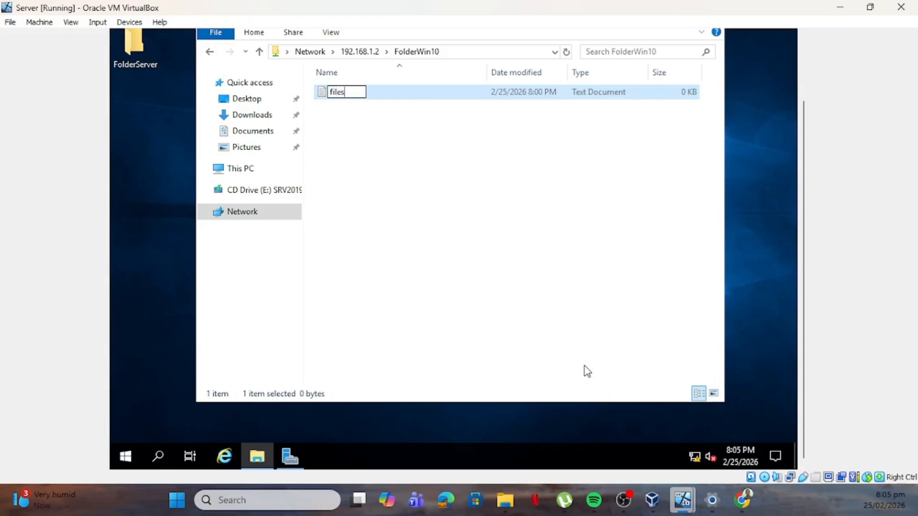
pyautogui.write(' fromt=')
pyautogui.press('BackSpace')
pyautogui.press('BackSpace')
pyautogui.press('BackSpace')
pyautogui.press('BackSpace')
pyautogui.press('BackSpace')
pyautogui.press('BackSpace')
pyautogui.press('BackSpace')
pyautogui.press('BackSpace')
pyautogui.write('from the server')
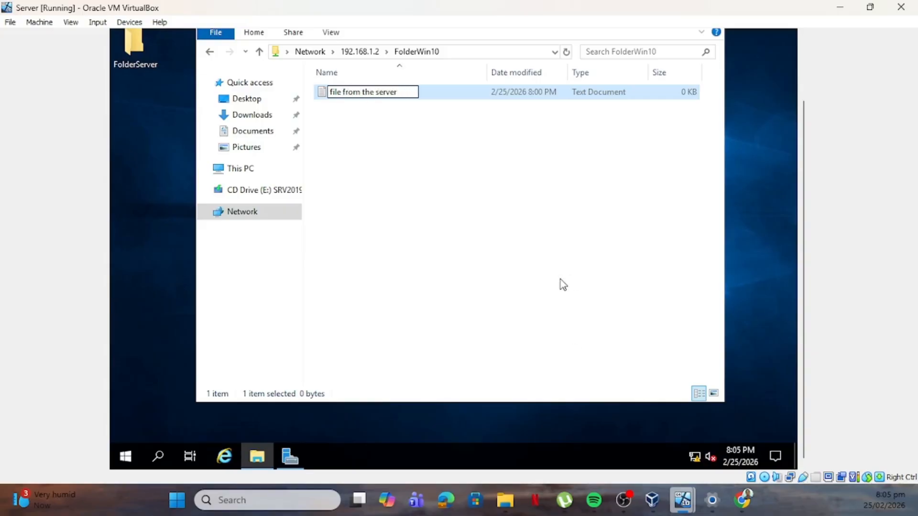
pyautogui.click(519, 267)
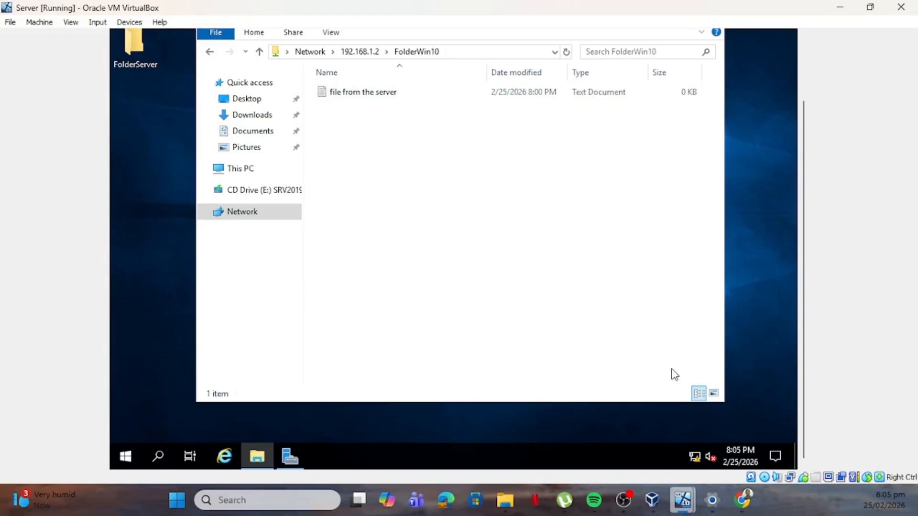
# Step: Switch to the Windows 10 Client virtual machine and open FolderWin10 on its desktop to check for the Server's file
pyautogui.moveTo(683, 501)
pyautogui.click(753, 459)
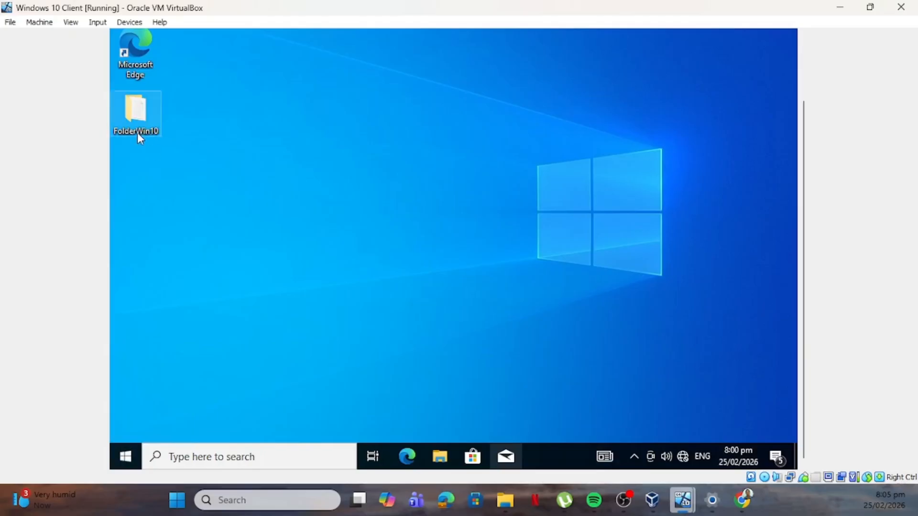
pyautogui.doubleClick(136, 113)
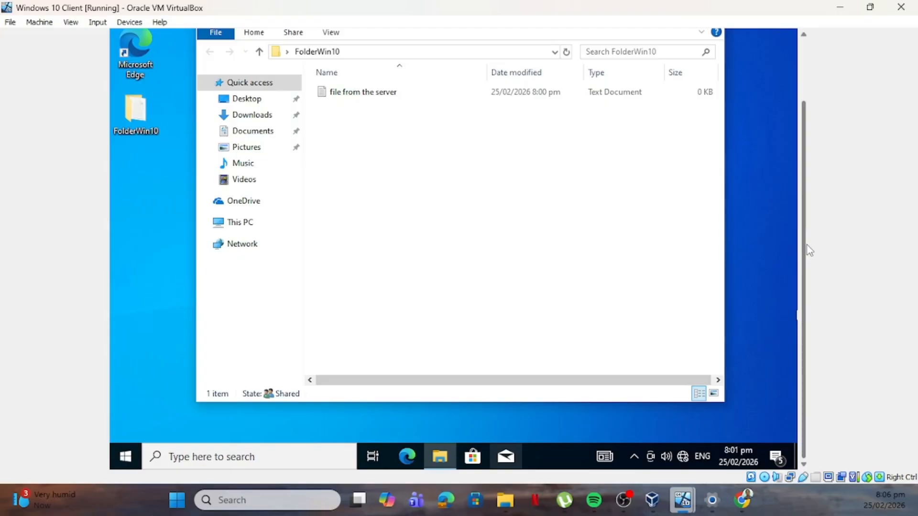
pyautogui.moveTo(808, 246)
pyautogui.mouseDown()
pyautogui.moveTo(814, 185)
pyautogui.moveTo(816, 247)
pyautogui.mouseUp()
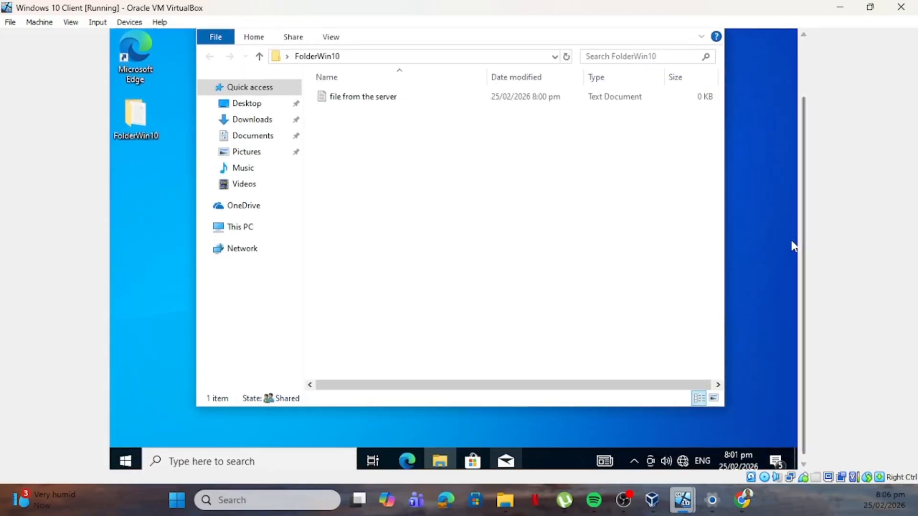